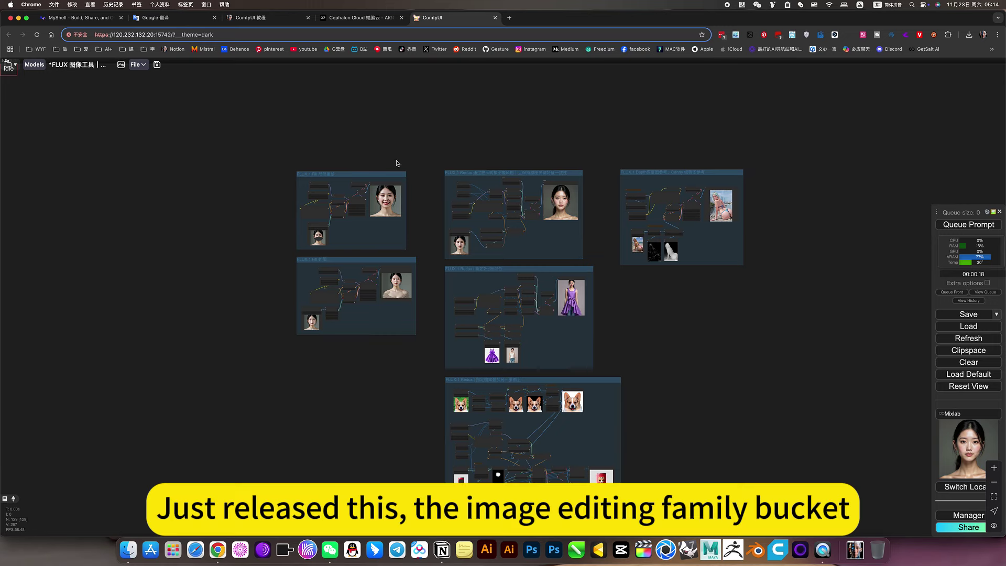
scroll(544, 205, up, 3)
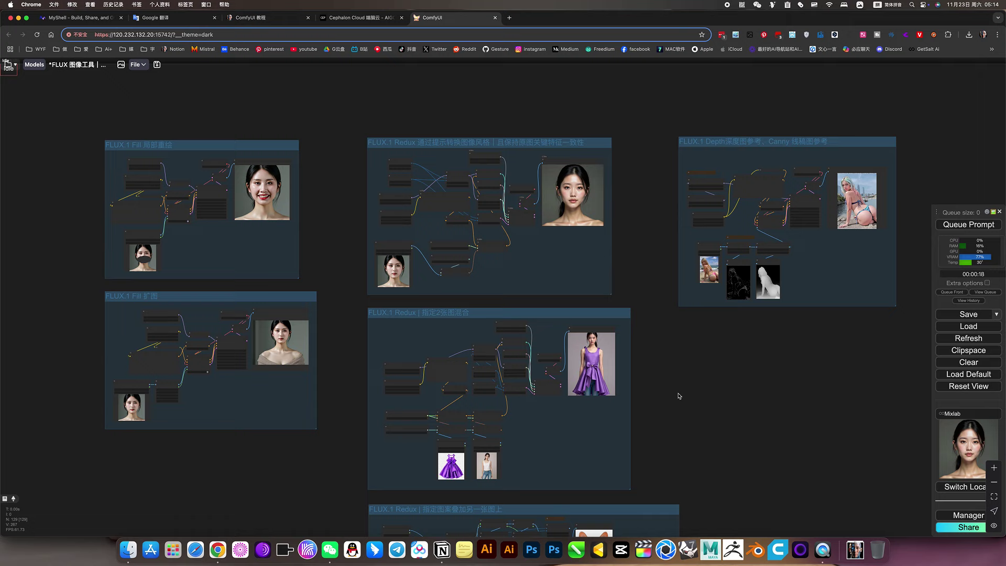
scroll(678, 395, down, 5)
Pan over the FLUX.1 Fill inpainting group, from the masked portrait to the inpainted result.
drag(684, 399, 659, 336)
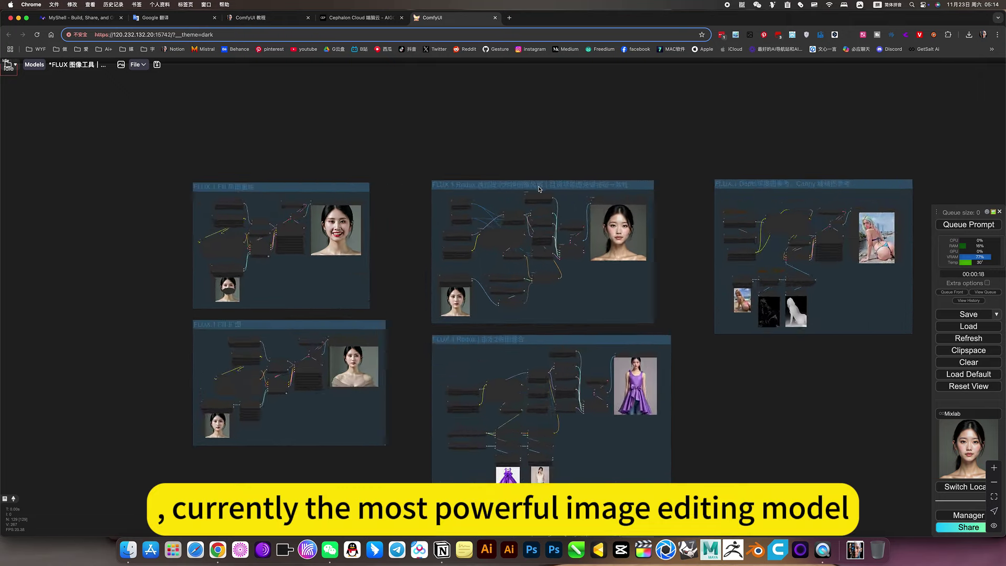
scroll(539, 189, up, 5)
drag(417, 187, 319, 167)
scroll(319, 167, down, 6)
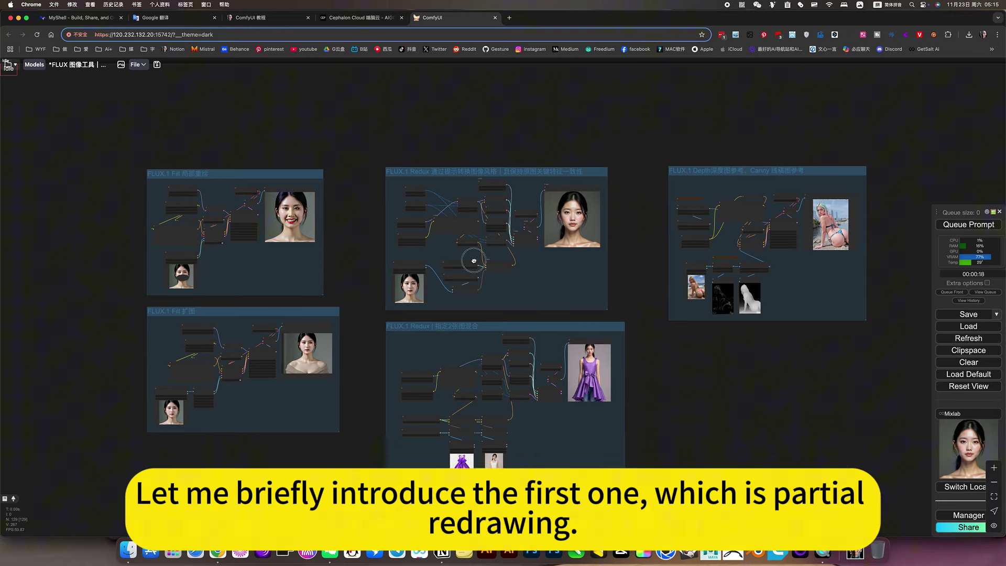
scroll(355, 247, up, 3)
drag(355, 248, 393, 260)
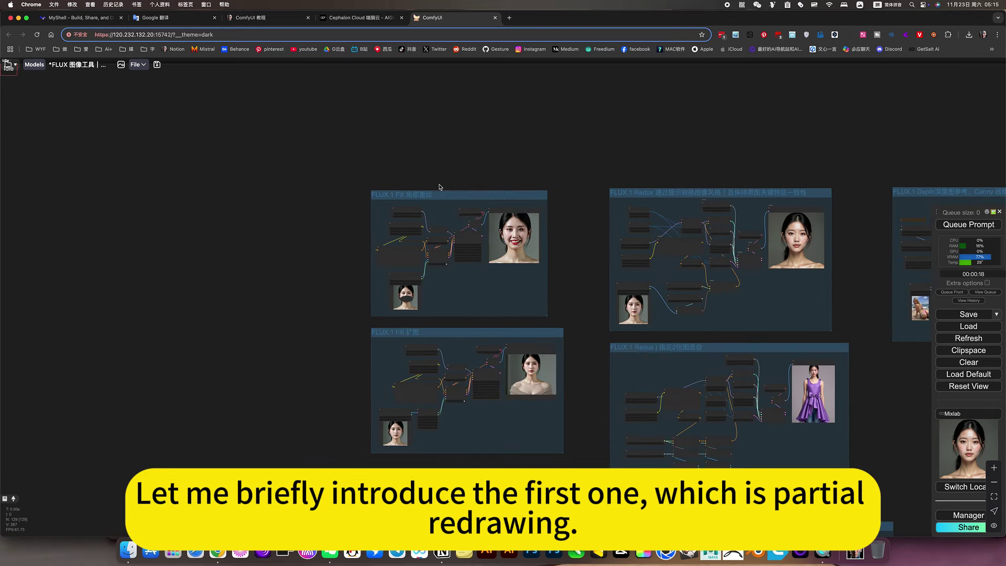
scroll(440, 188, up, 3)
scroll(441, 192, up, 2)
scroll(440, 195, up, 3)
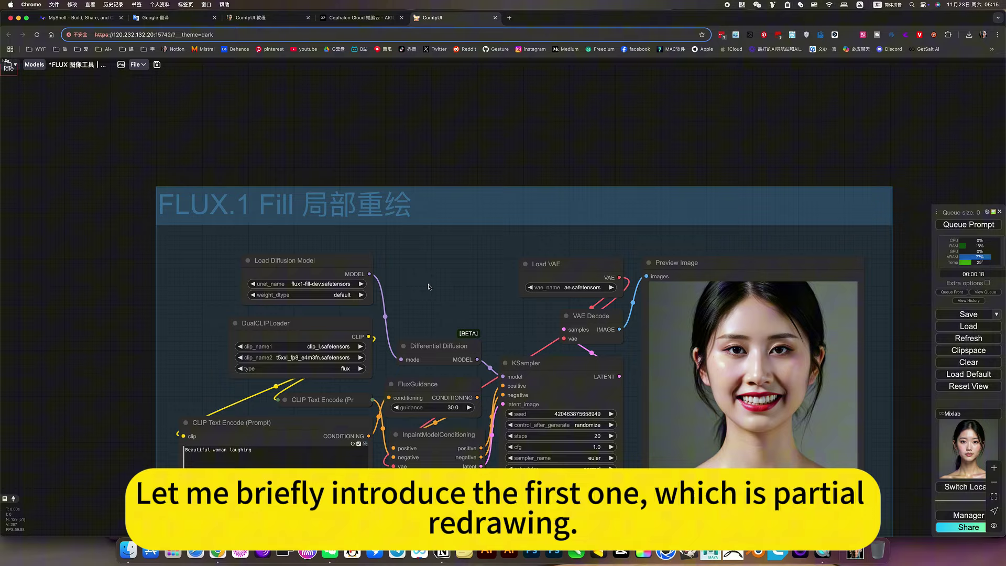
drag(430, 288, 487, 157)
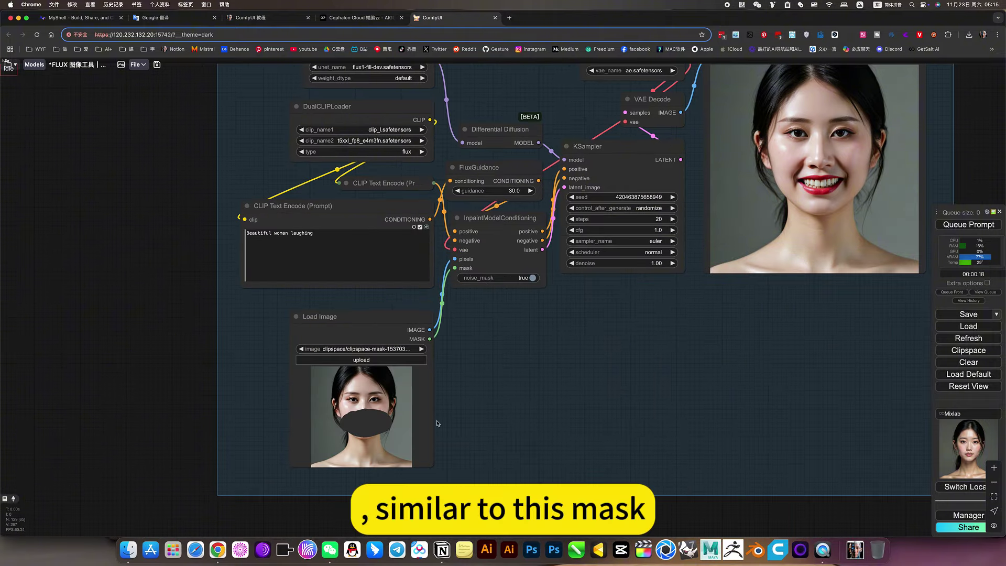
scroll(472, 417, down, 2)
drag(472, 417, 634, 237)
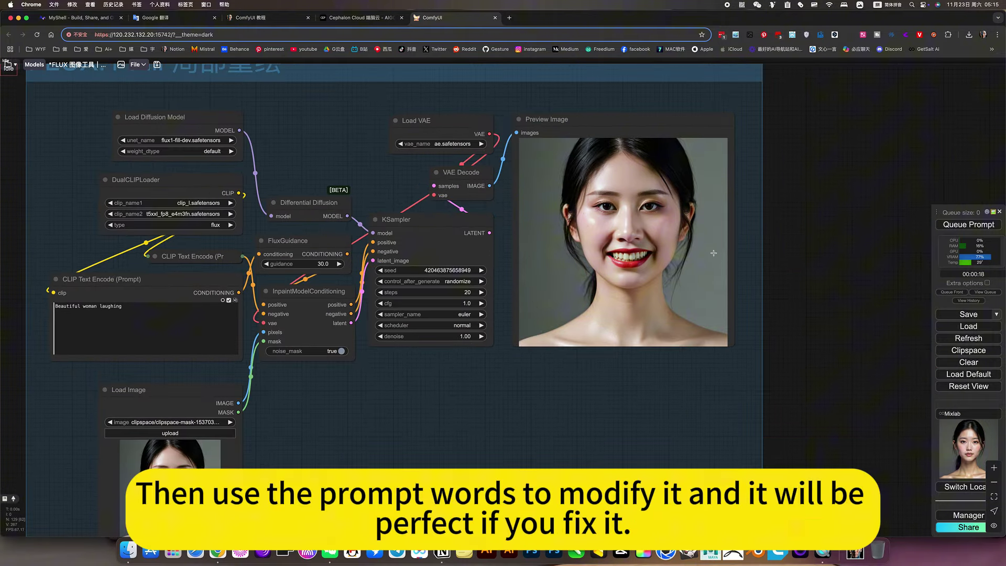
scroll(634, 267, up, 3)
scroll(637, 276, up, 3)
scroll(641, 283, up, 3)
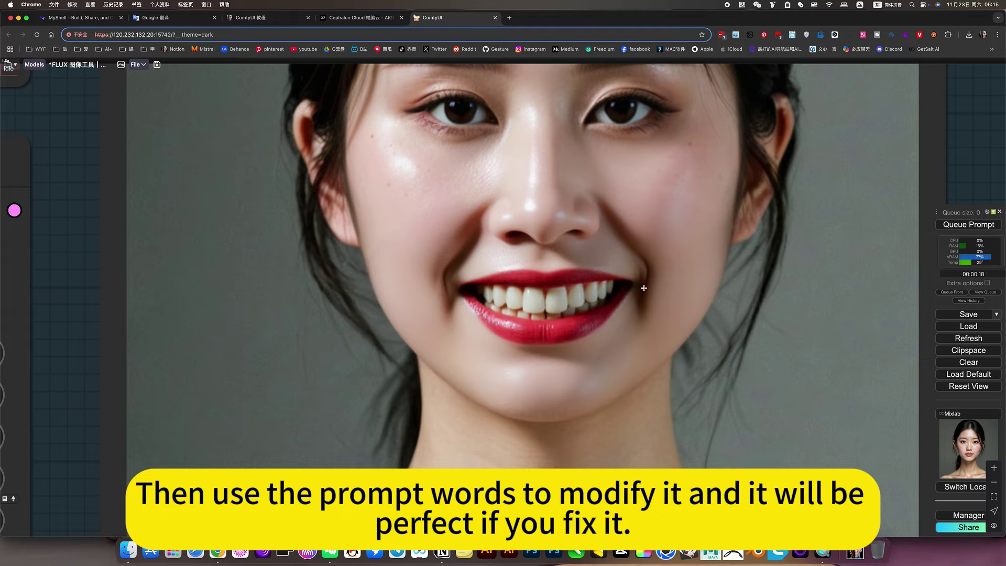
scroll(664, 287, down, 4)
scroll(664, 288, down, 2)
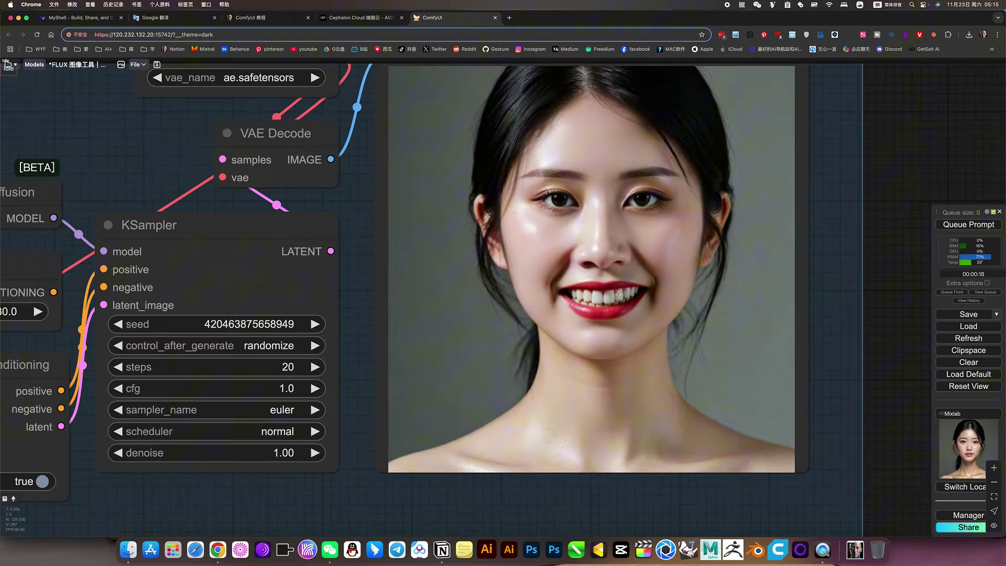
scroll(514, 301, down, 1)
scroll(514, 302, down, 4)
scroll(472, 315, down, 3)
scroll(440, 330, down, 1)
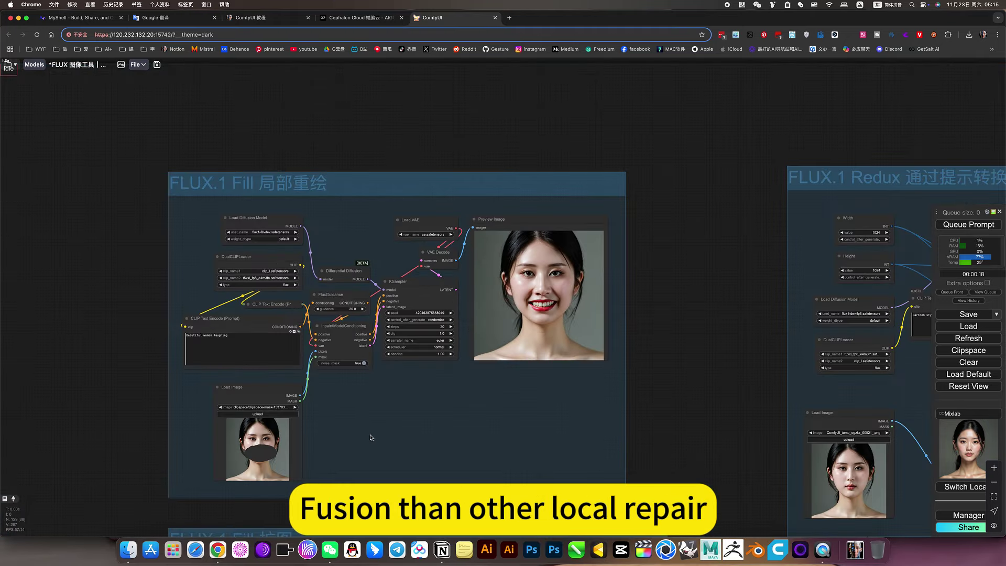
drag(385, 417, 415, 313)
scroll(412, 442, up, 1)
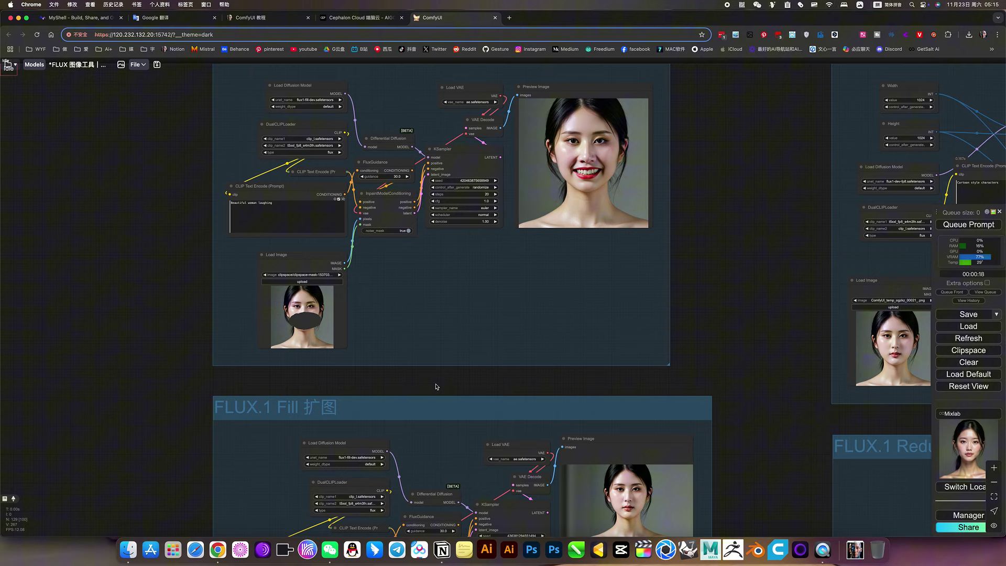
Pan across the FLUX.1 Fill outpainting group and its outpainted portrait result.
drag(431, 391, 436, 198)
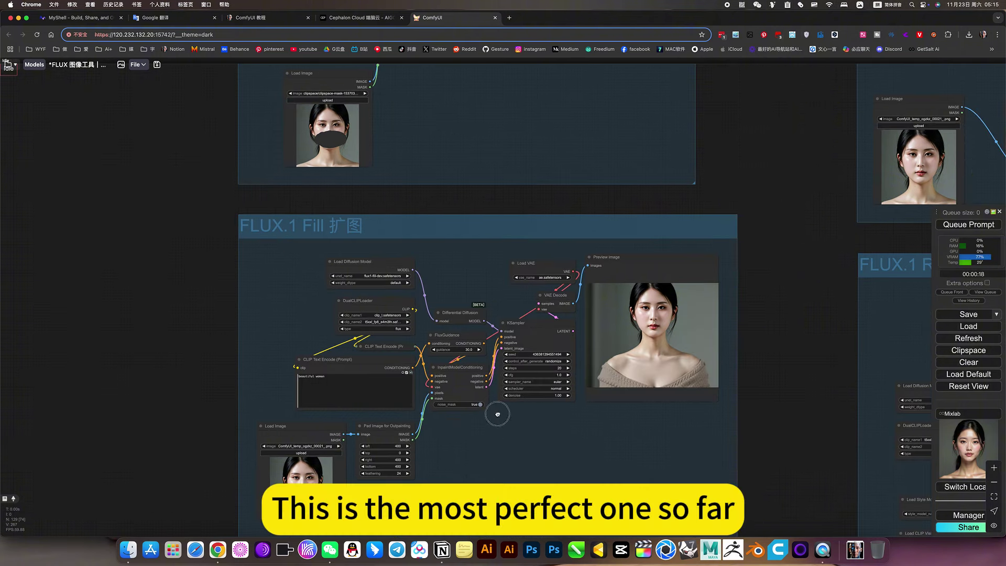
drag(475, 439, 488, 314)
scroll(421, 364, up, 2)
scroll(364, 366, up, 4)
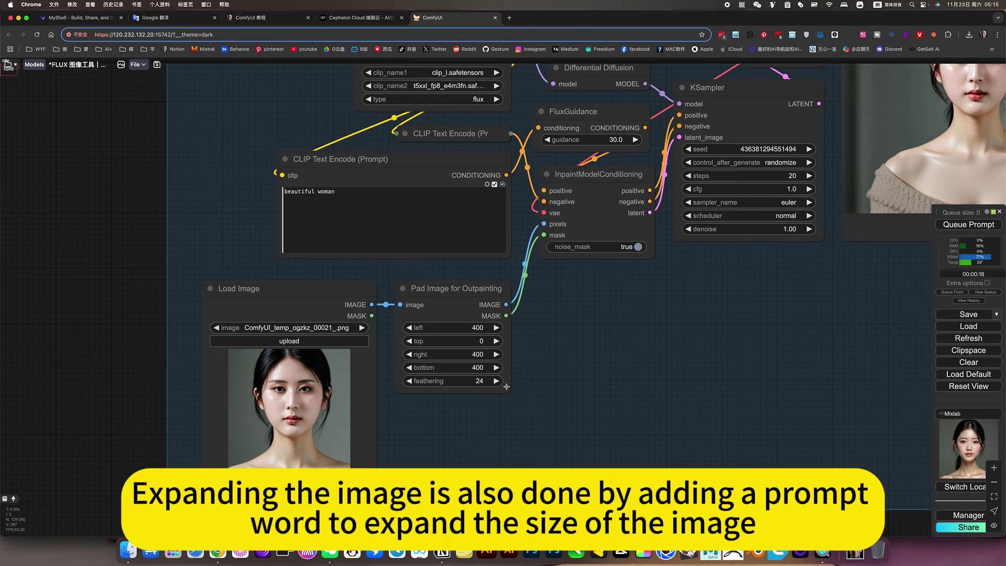
drag(717, 337, 661, 361)
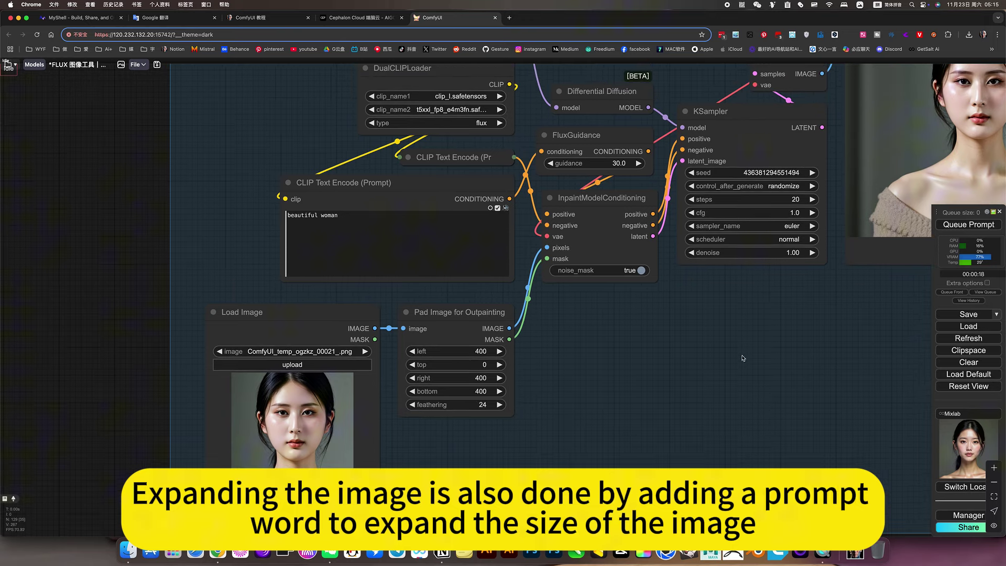
scroll(727, 314, up, 3)
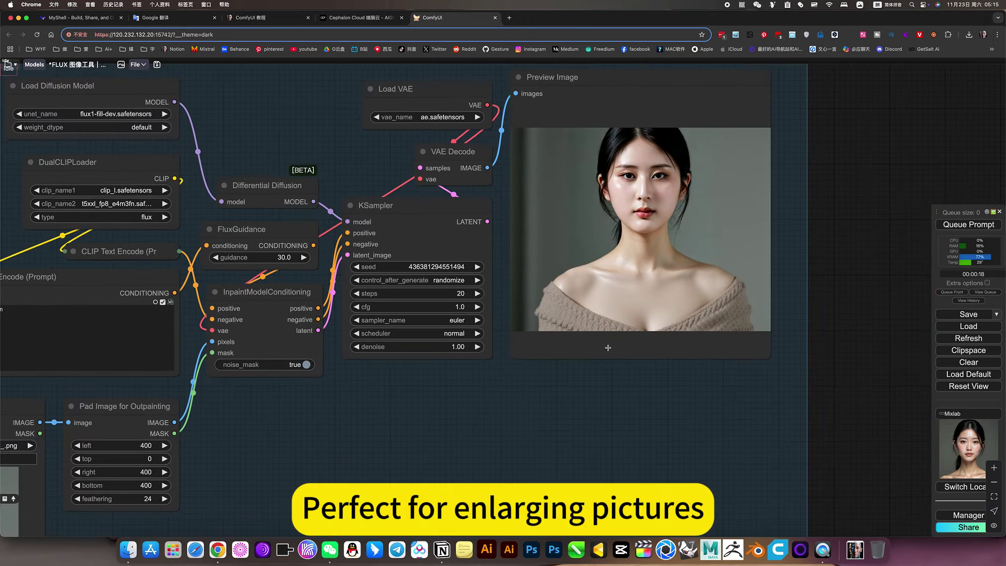
scroll(589, 334, down, 5)
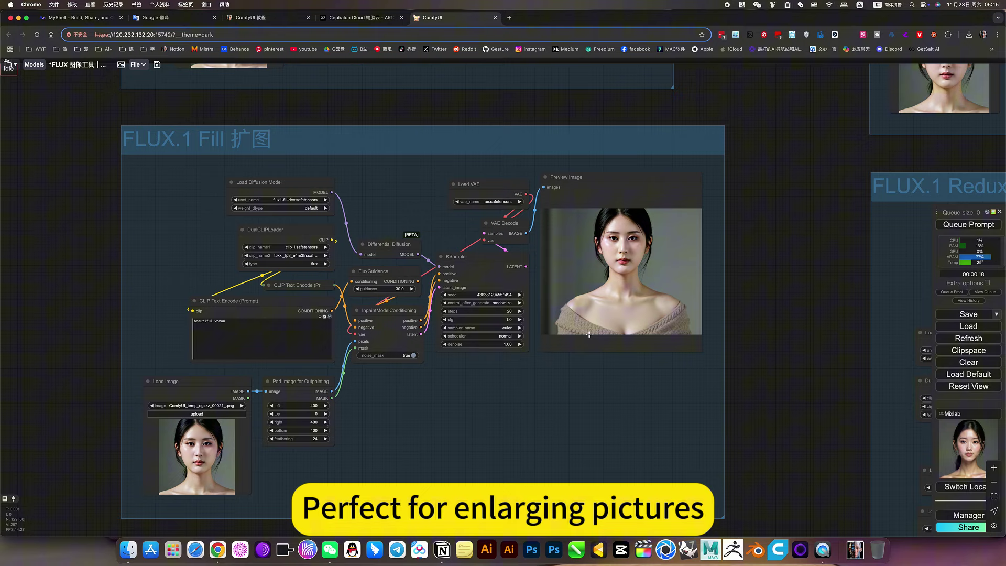
scroll(739, 345, down, 2)
drag(748, 350, 522, 431)
scroll(522, 393, down, 4)
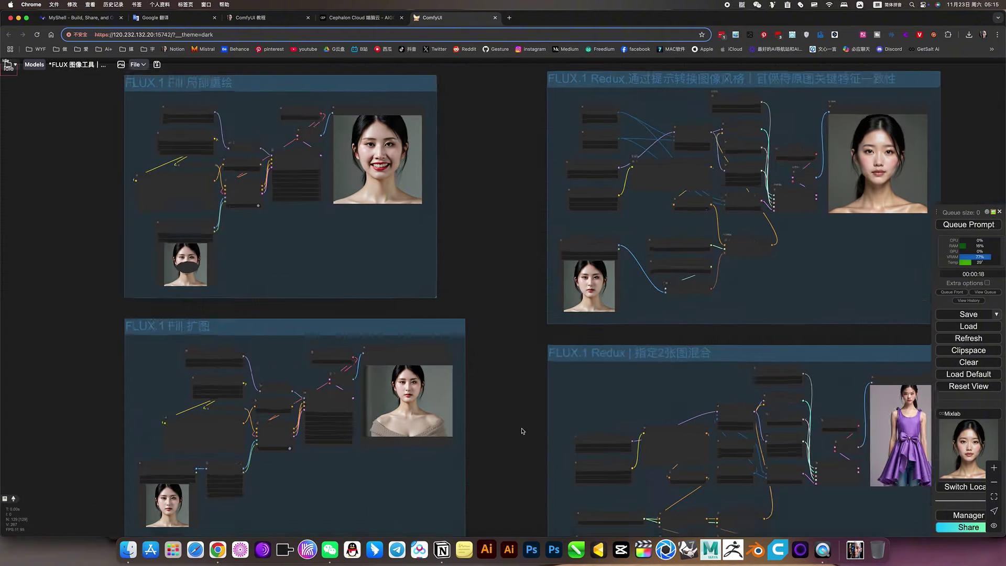
scroll(503, 314, down, 2)
Pan over the Redux style-transfer group to frame its nodes.
drag(503, 306, 470, 164)
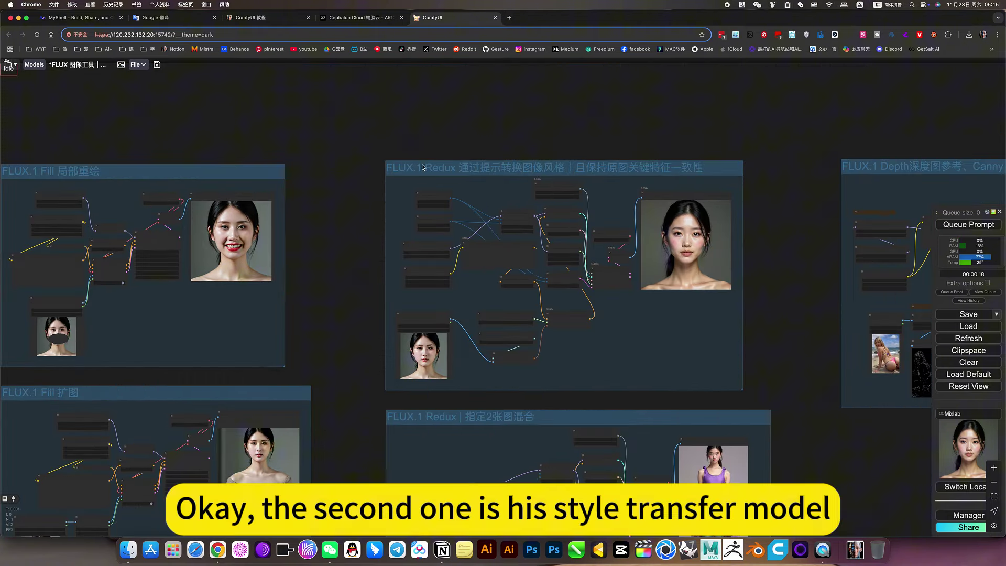
scroll(480, 172, up, 5)
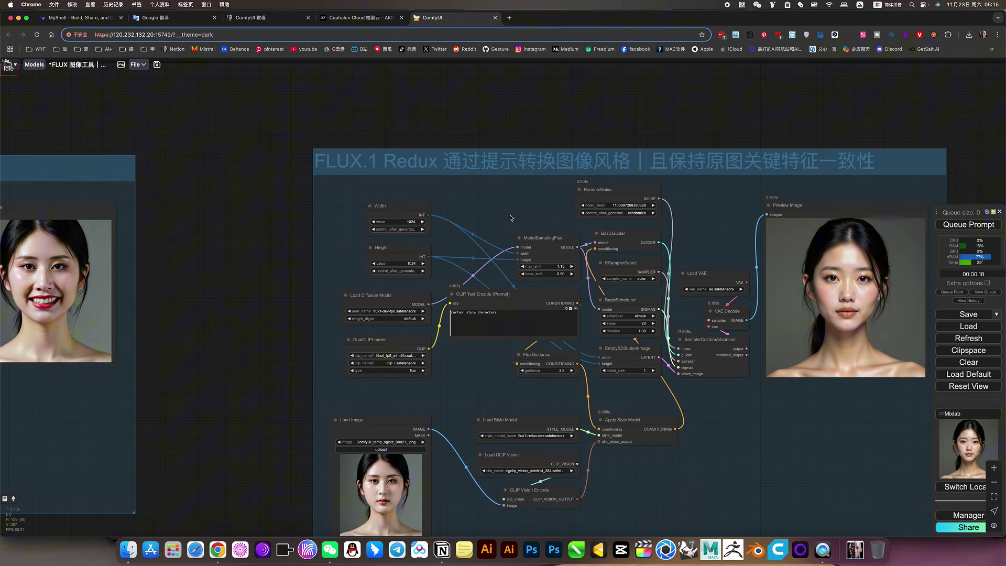
drag(490, 278, 448, 211)
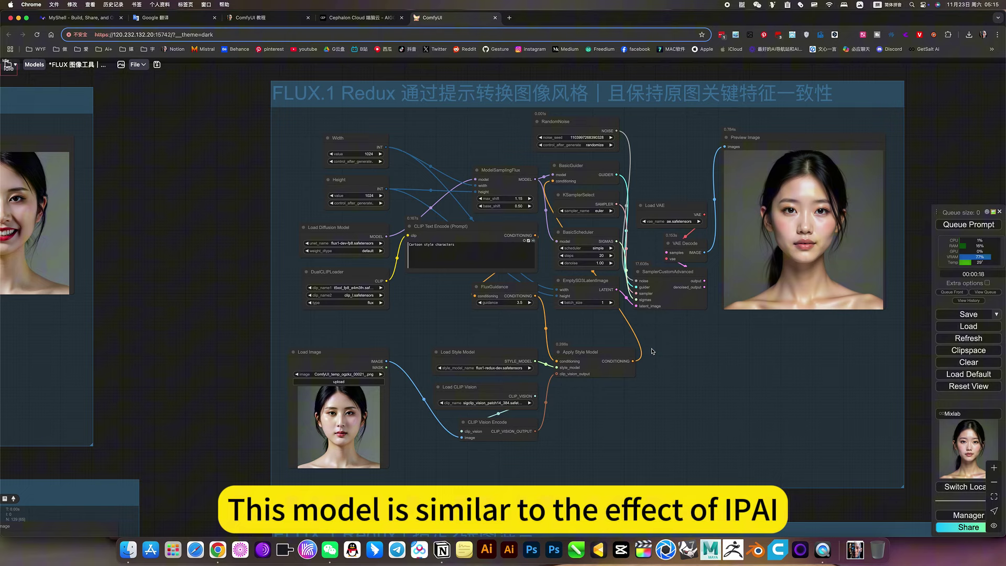
drag(676, 368, 651, 369)
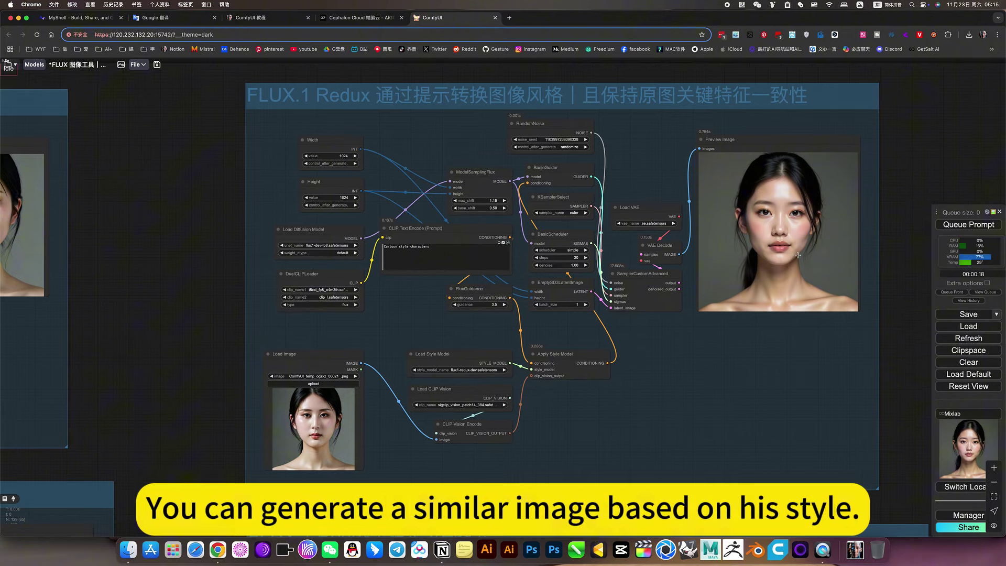
scroll(798, 256, up, 4)
scroll(810, 214, down, 5)
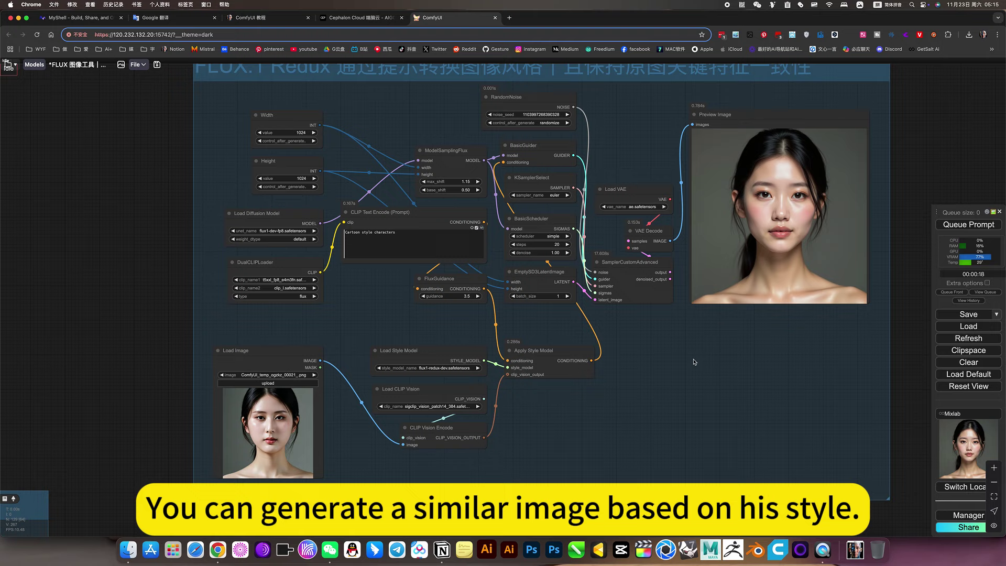
scroll(629, 236, down, 3)
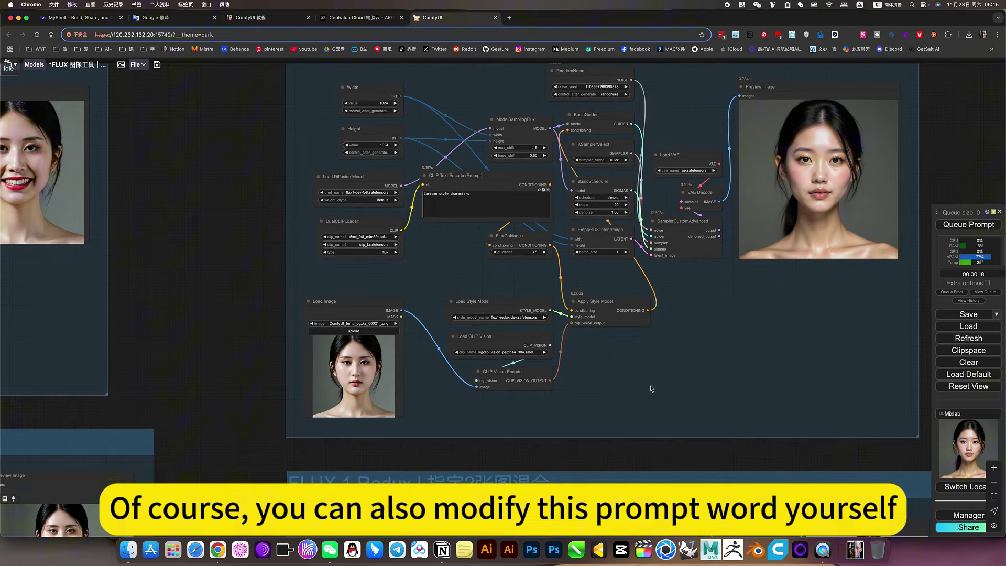
drag(651, 391, 621, 381)
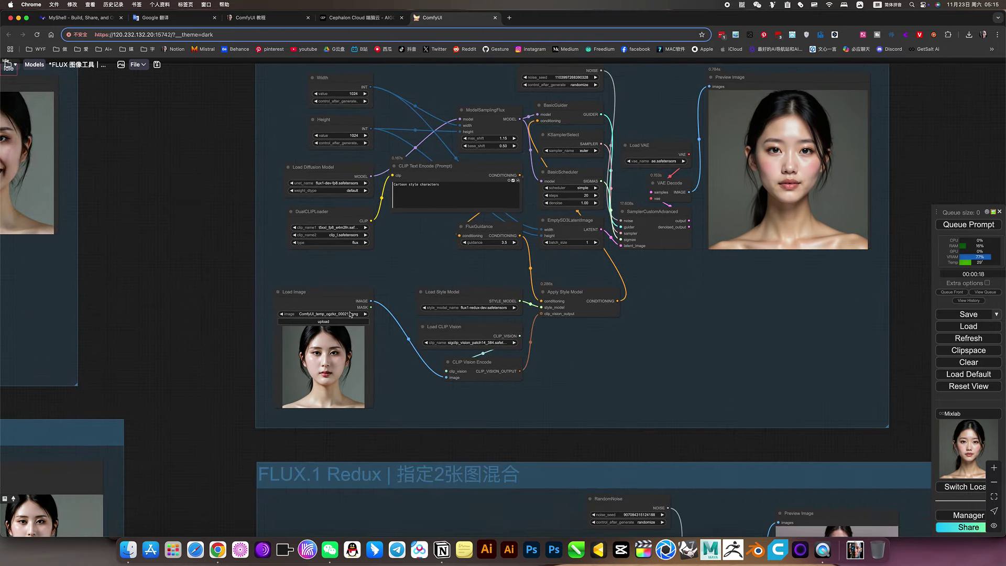
Pan across the two-image mix group, its two input images and mixed result.
drag(638, 369, 621, 163)
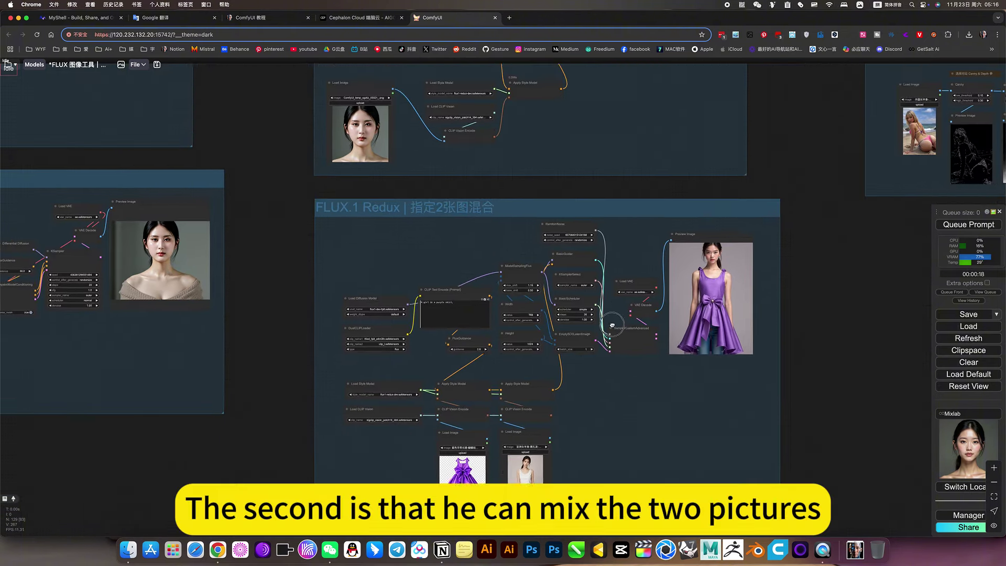
drag(602, 392, 581, 395)
scroll(545, 388, up, 4)
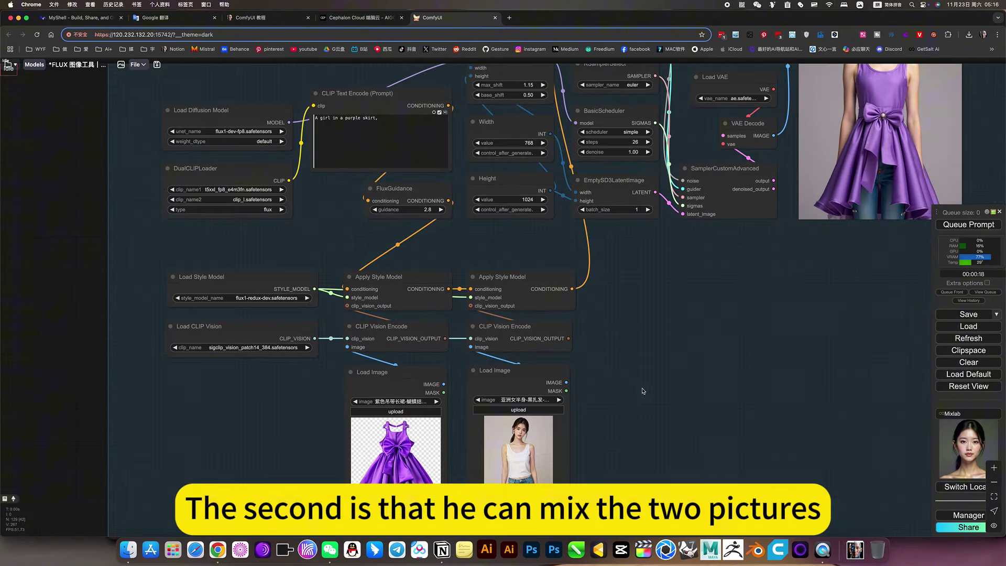
scroll(589, 393, up, 3)
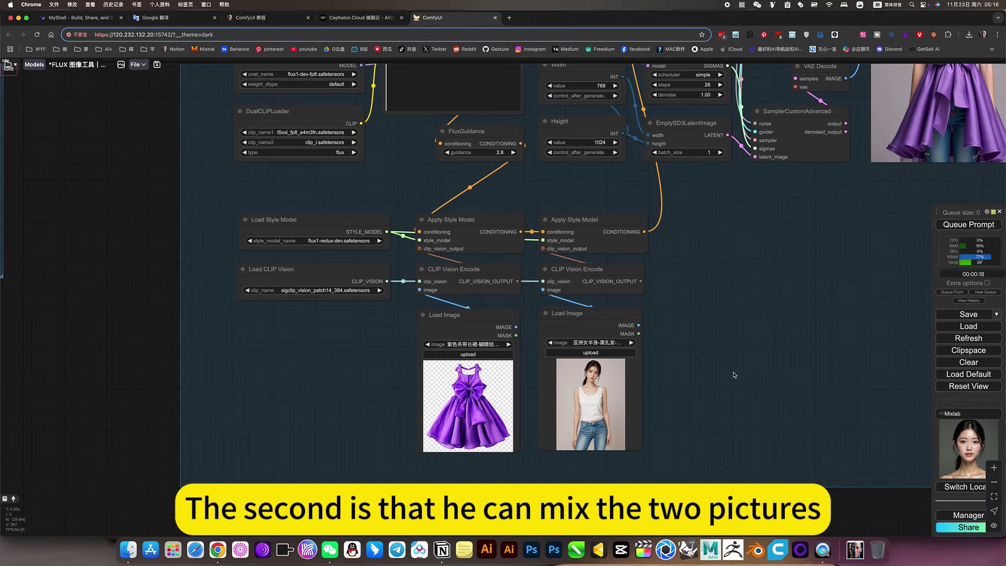
scroll(657, 383, down, 4)
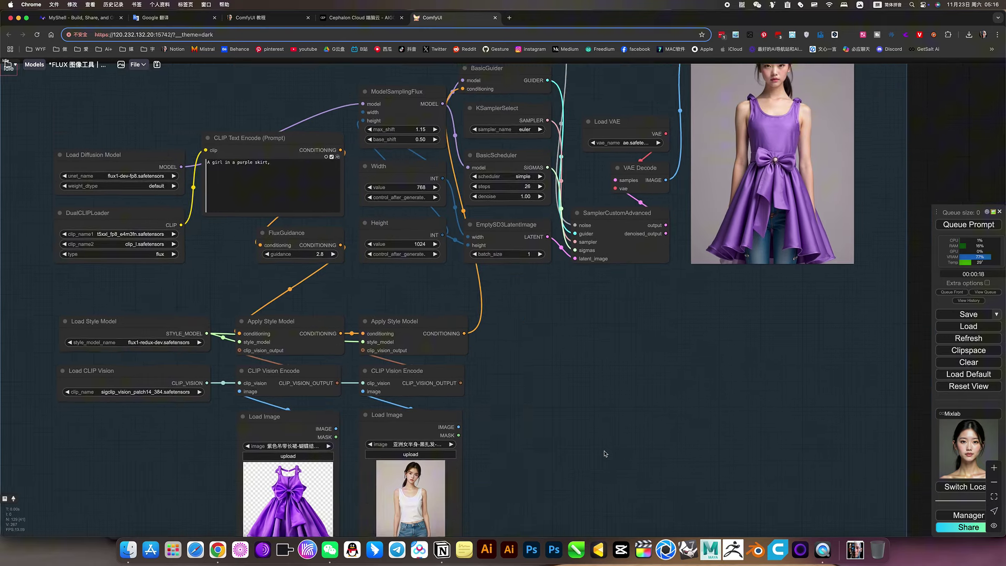
scroll(668, 384, down, 3)
drag(673, 384, 535, 409)
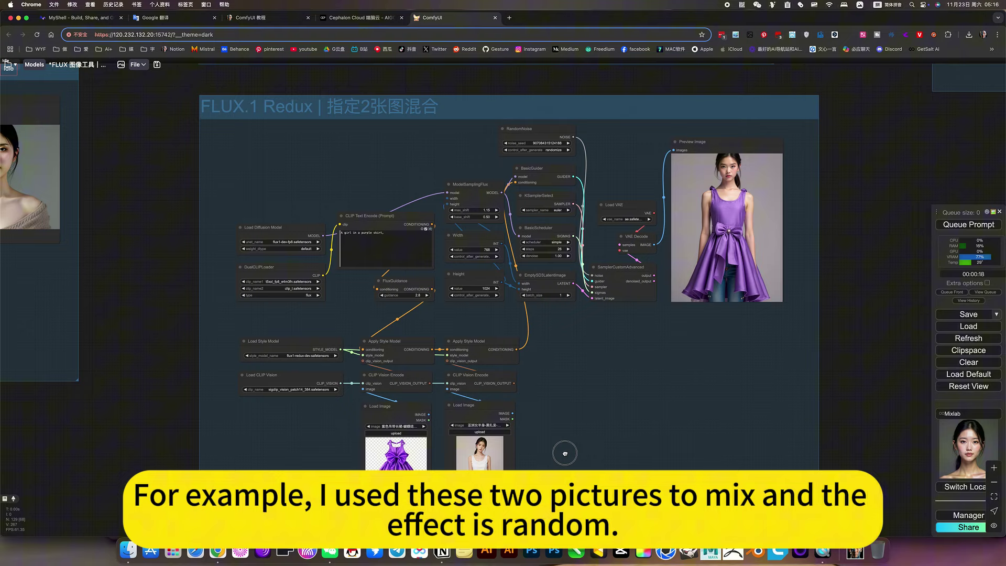
drag(593, 434, 606, 416)
scroll(598, 354, up, 3)
scroll(598, 314, up, 4)
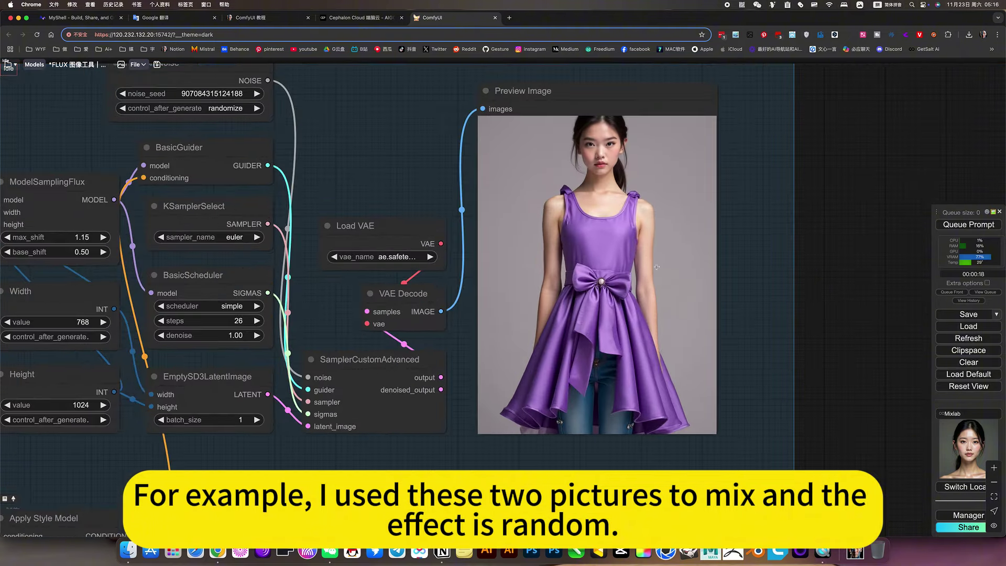
scroll(586, 307, down, 4)
scroll(586, 307, down, 4)
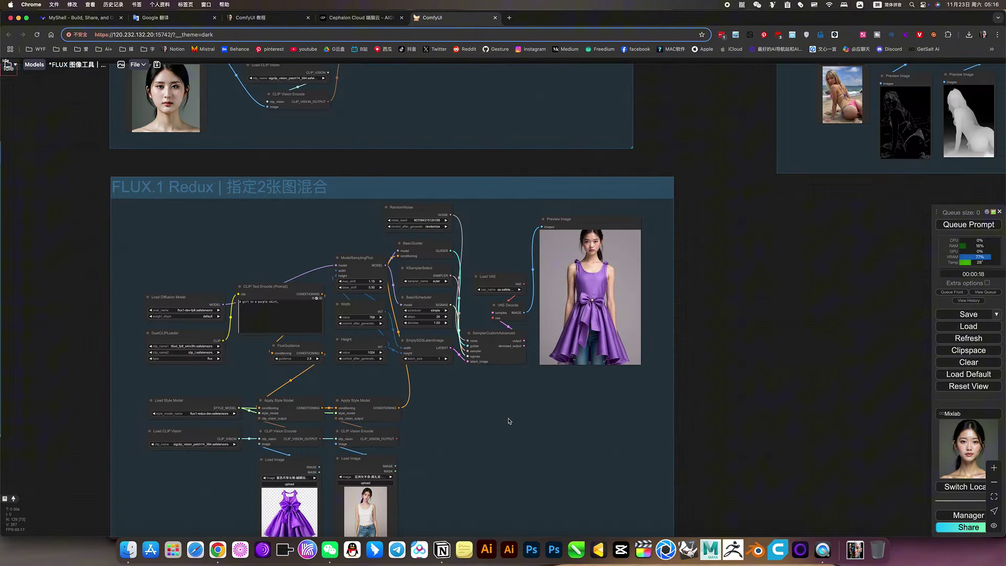
mouse_move(508, 420)
mouse_down()
mouse_move(546, 391)
mouse_move(472, 426)
mouse_up()
scroll(546, 390, up, 2)
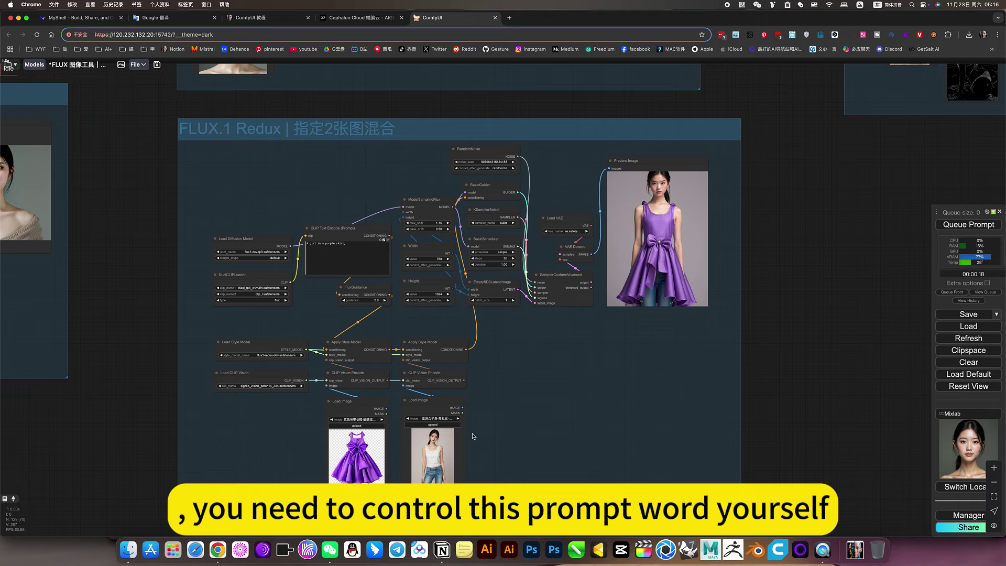
scroll(354, 249, up, 5)
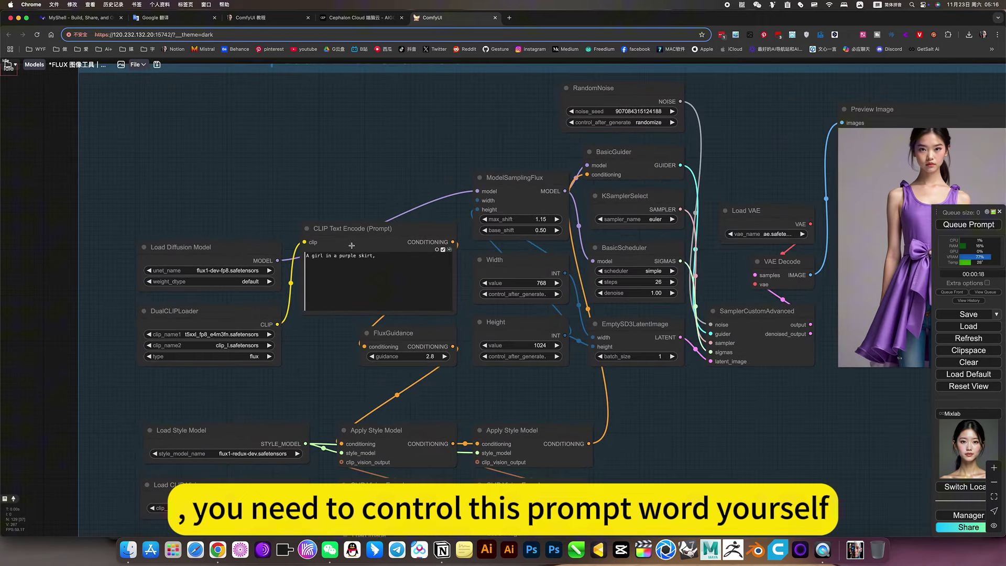
scroll(578, 358, down, 5)
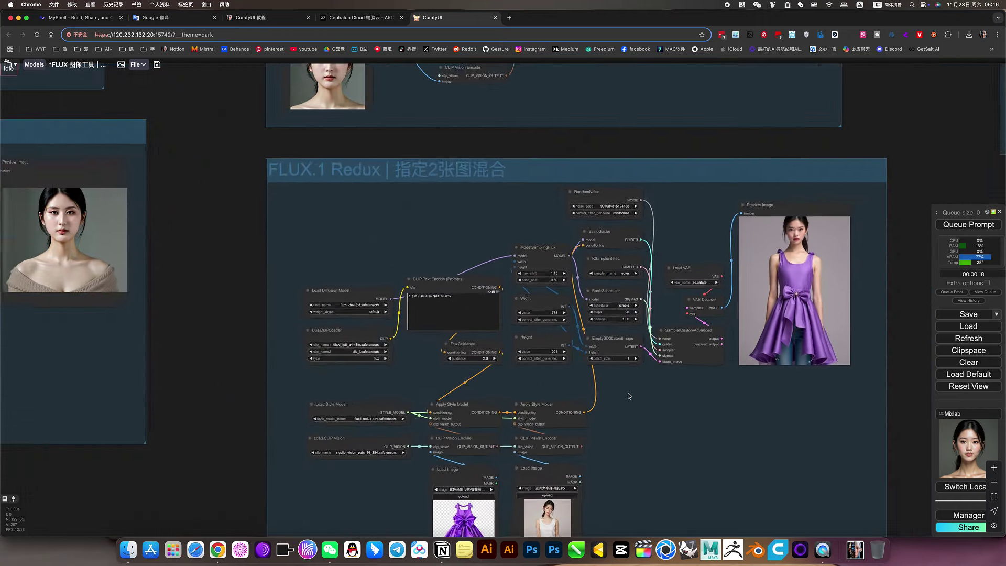
scroll(577, 358, down, 3)
drag(653, 401, 634, 197)
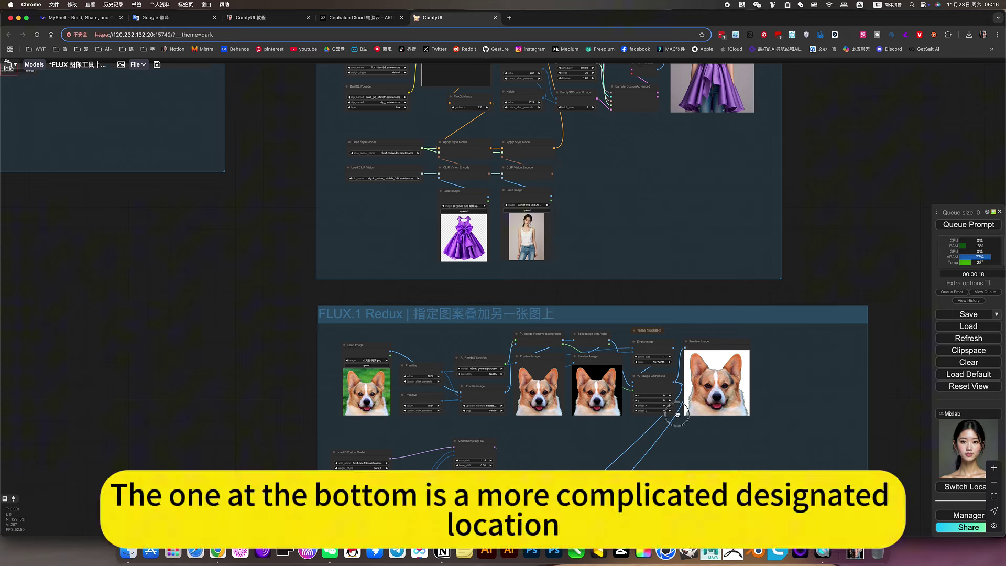
Pan down through the pattern-overlay group and can workflow to its final result.
mouse_move(678, 415)
mouse_down()
mouse_move(664, 299)
mouse_move(663, 318)
mouse_move(654, 310)
mouse_up()
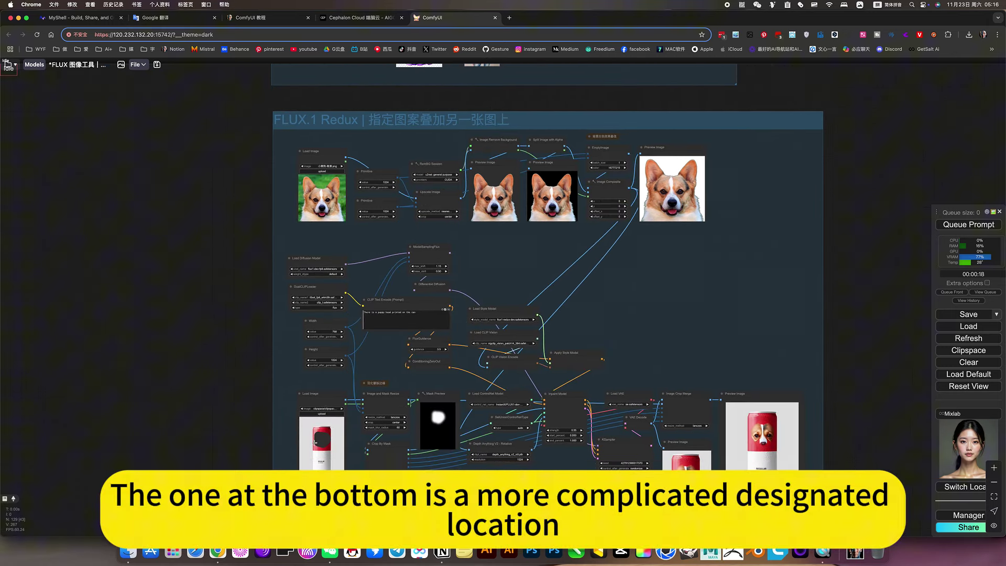
scroll(462, 321, up, 3)
scroll(461, 321, down, 5)
scroll(462, 320, down, 2)
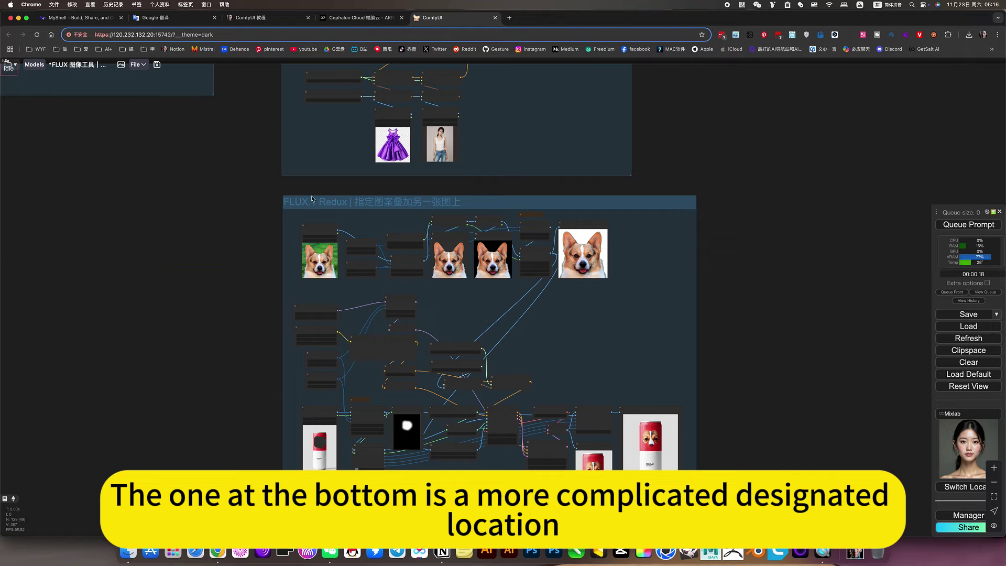
scroll(312, 200, up, 3)
scroll(312, 201, up, 4)
scroll(314, 229, up, 3)
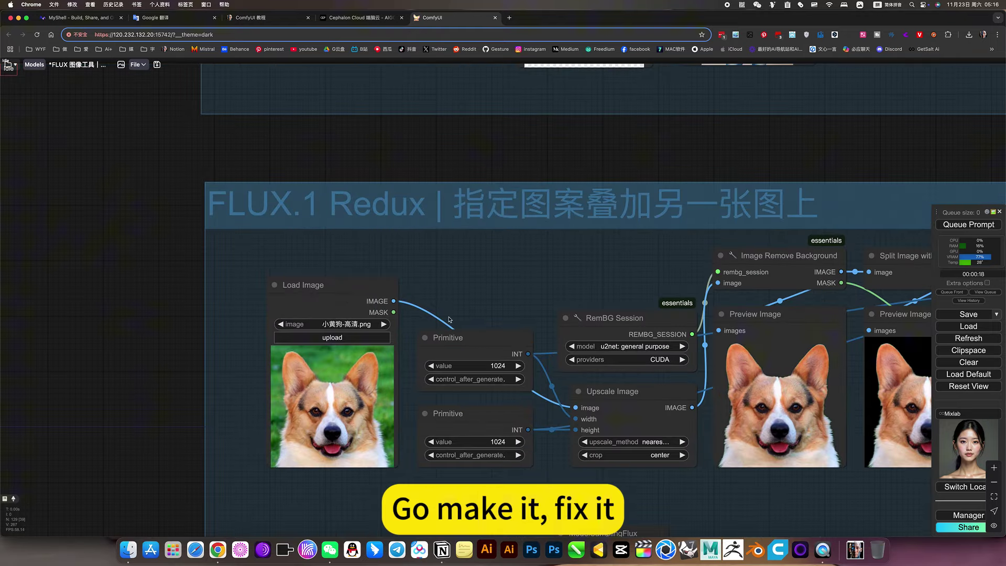
scroll(450, 320, down, 4)
scroll(503, 347, down, 4)
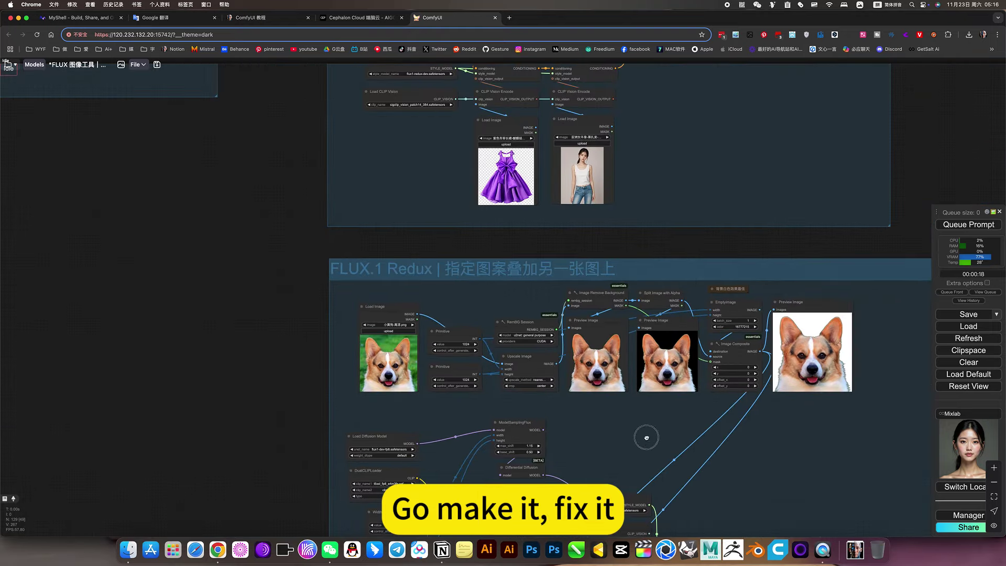
drag(665, 439, 653, 236)
mouse_move(652, 330)
mouse_down()
mouse_move(629, 306)
mouse_move(628, 330)
mouse_up()
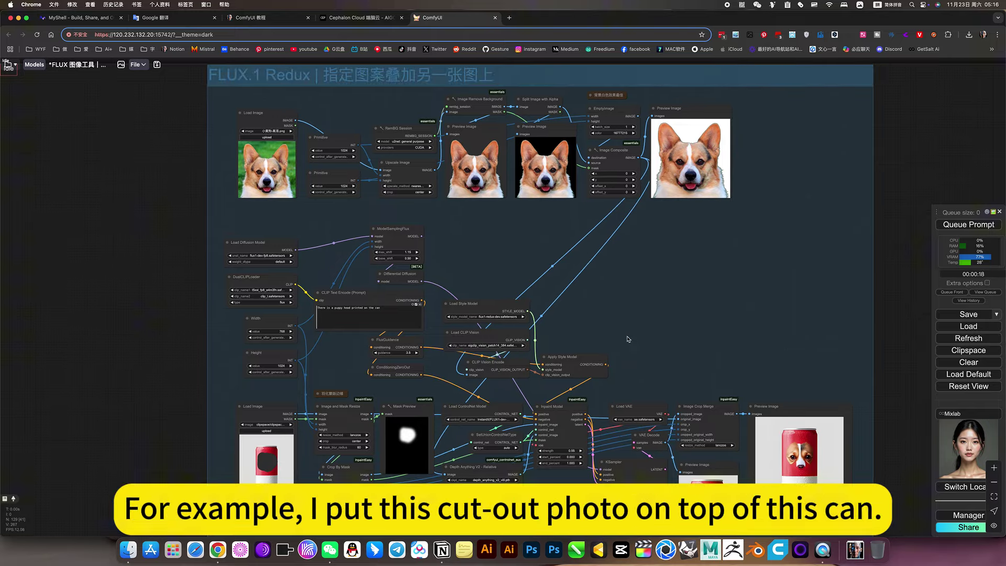
scroll(260, 472, up, 4)
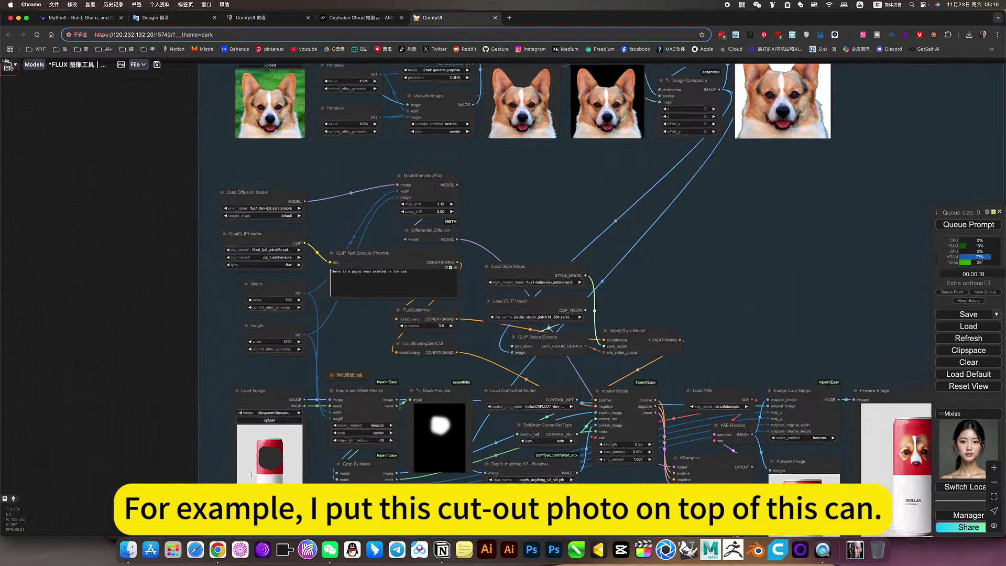
scroll(298, 440, up, 4)
scroll(333, 409, up, 4)
scroll(315, 413, down, 5)
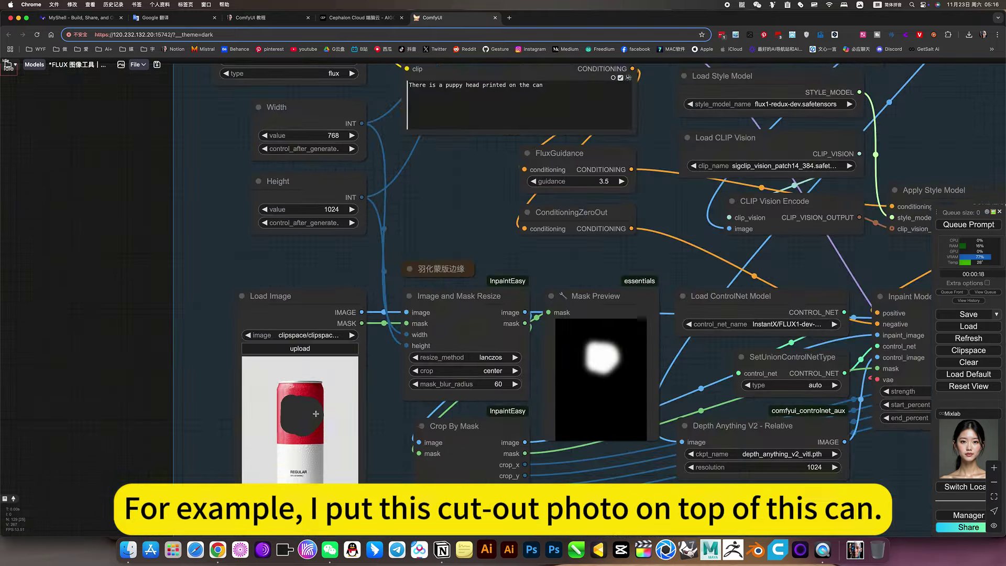
scroll(393, 433, down, 4)
scroll(472, 456, down, 4)
drag(572, 469, 529, 468)
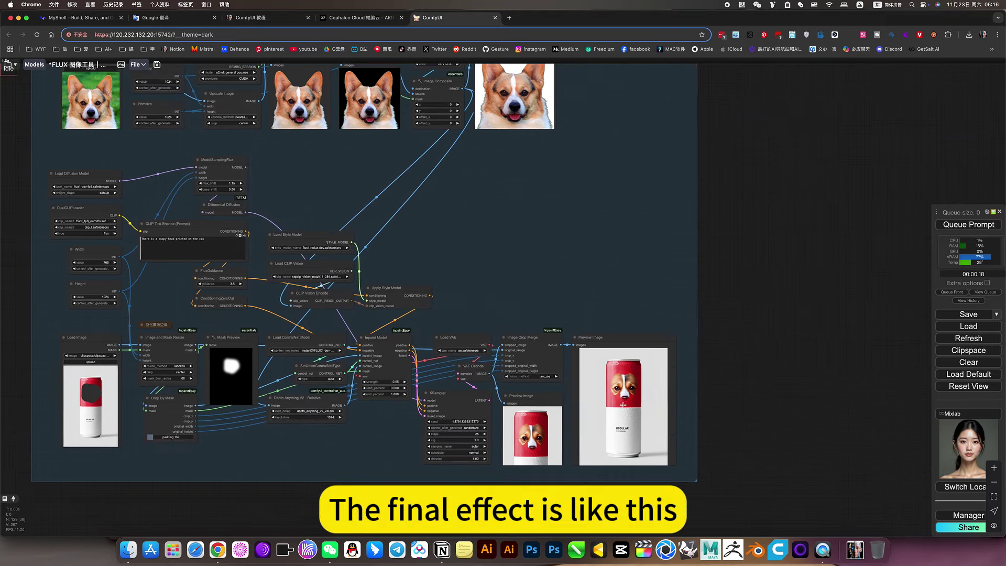
scroll(629, 440, up, 4)
scroll(629, 393, up, 5)
scroll(621, 315, up, 4)
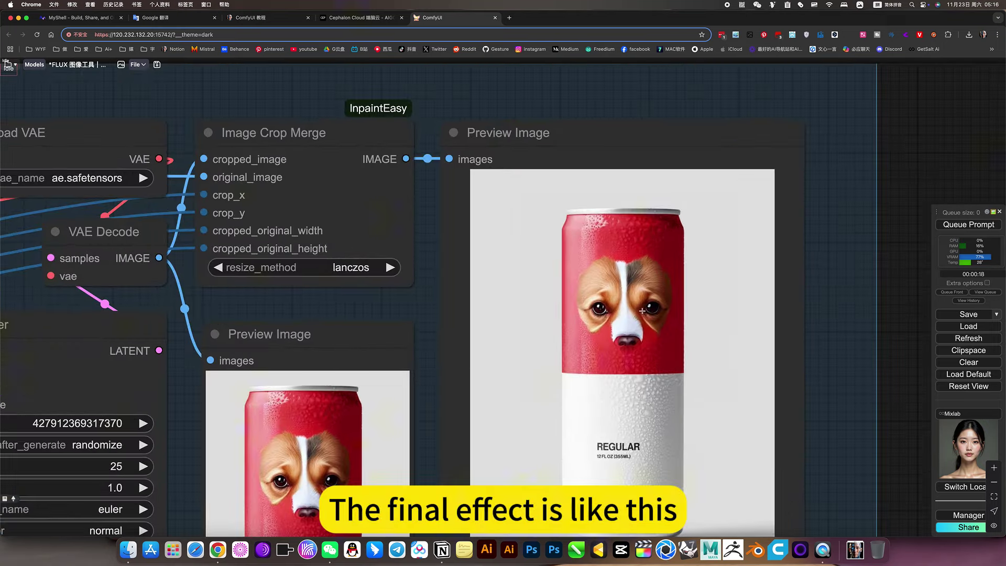
scroll(651, 305, down, 6)
scroll(684, 322, up, 3)
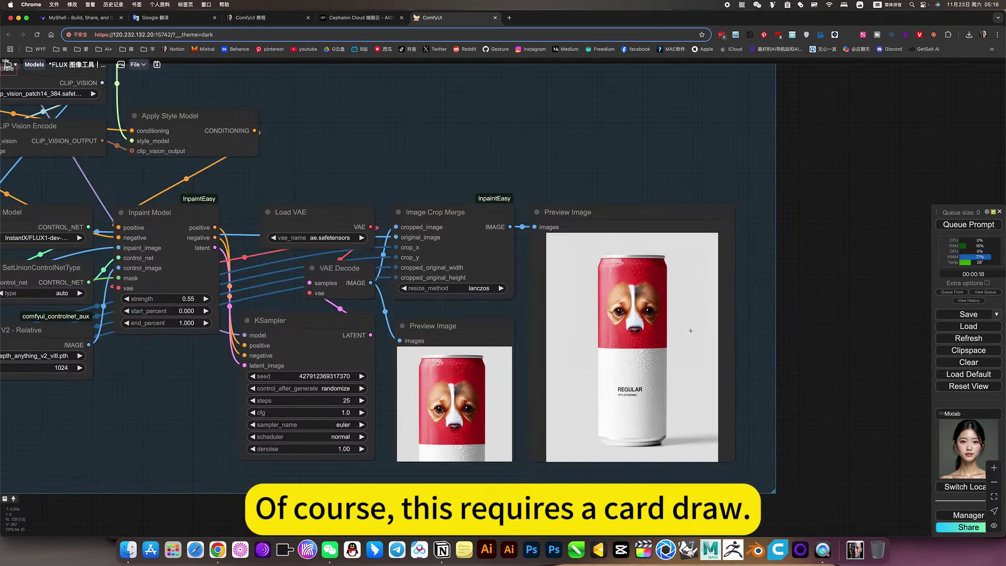
scroll(654, 328, down, 5)
scroll(597, 235, down, 4)
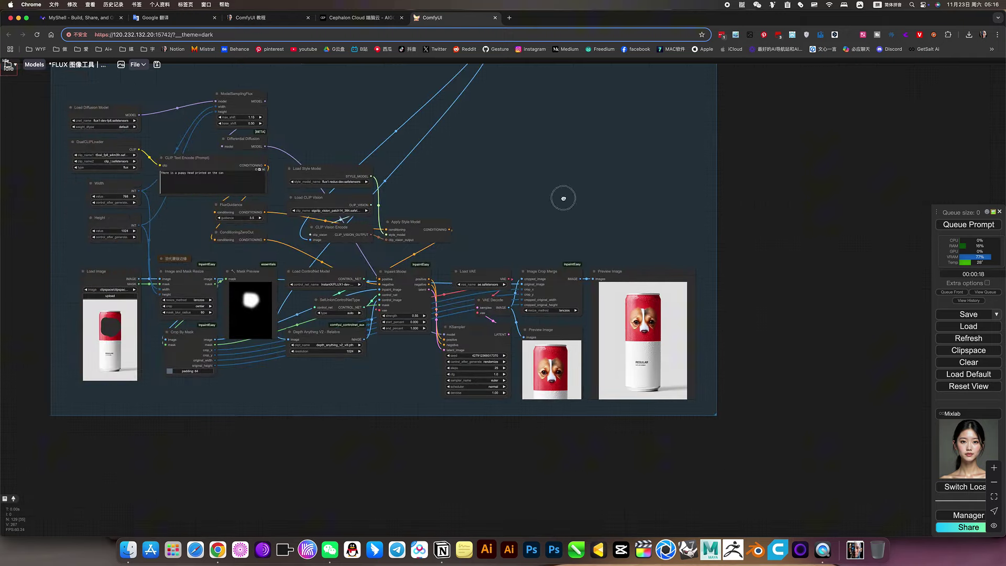
Move to the Depth/Canny group and bring up the LoRA loader's lora_name model list.
mouse_move(564, 196)
mouse_down()
mouse_move(567, 315)
mouse_move(558, 197)
mouse_move(561, 212)
mouse_up()
scroll(566, 313, down, 5)
scroll(566, 314, down, 4)
scroll(561, 212, up, 5)
scroll(562, 225, up, 3)
scroll(575, 363, up, 4)
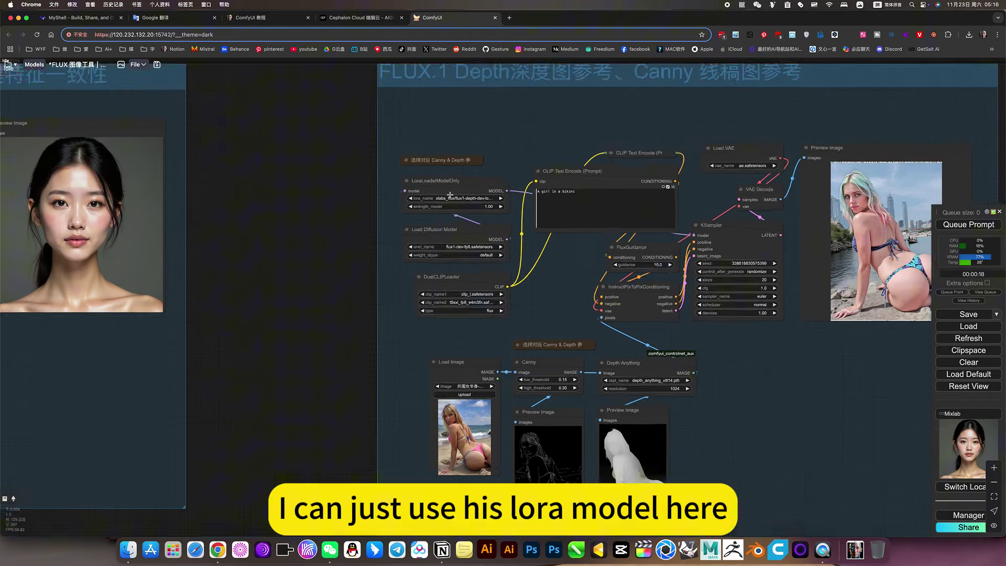
scroll(451, 194, up, 4)
scroll(472, 195, up, 4)
scroll(495, 197, up, 3)
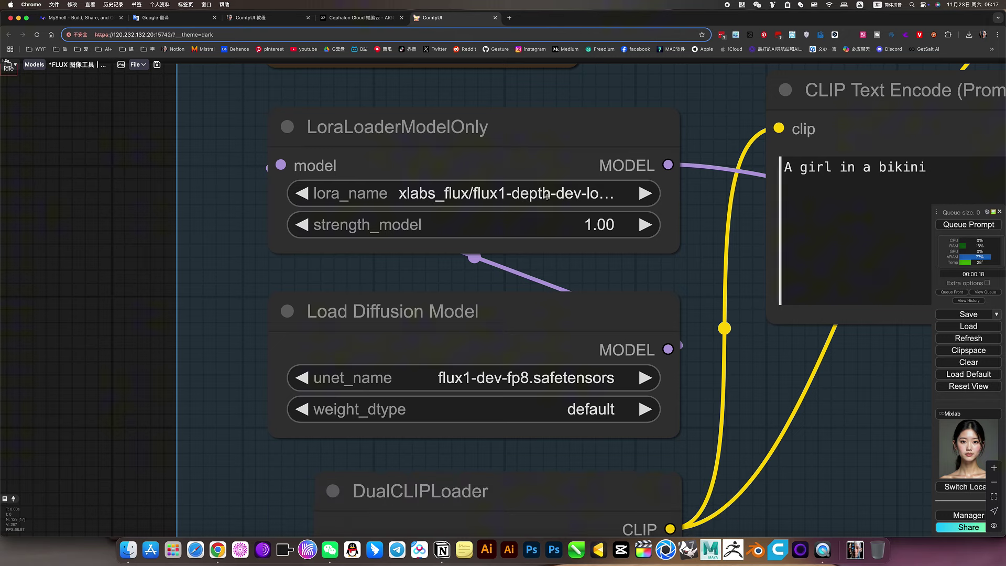
scroll(692, 304, down, 4)
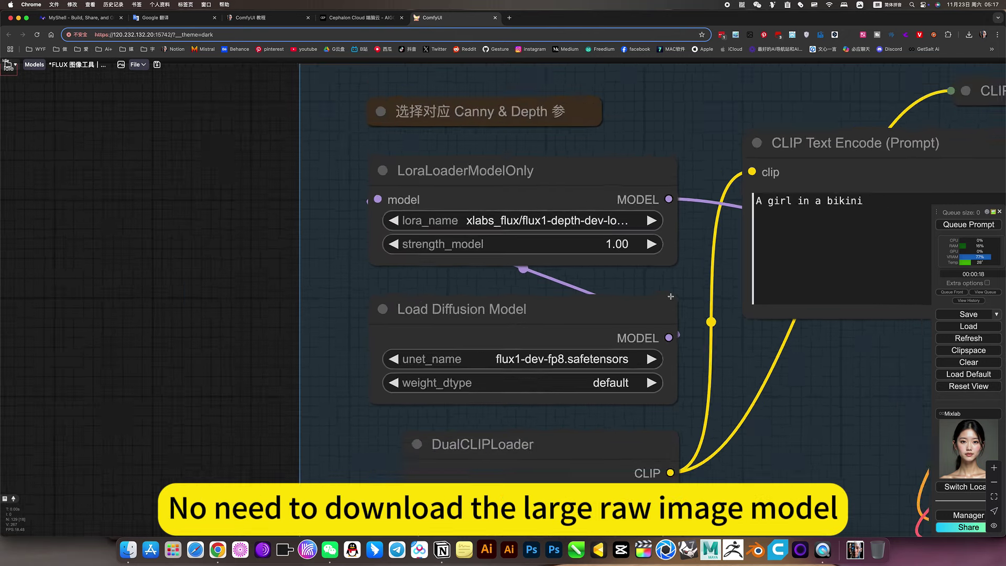
scroll(551, 314, down, 2)
click(593, 327)
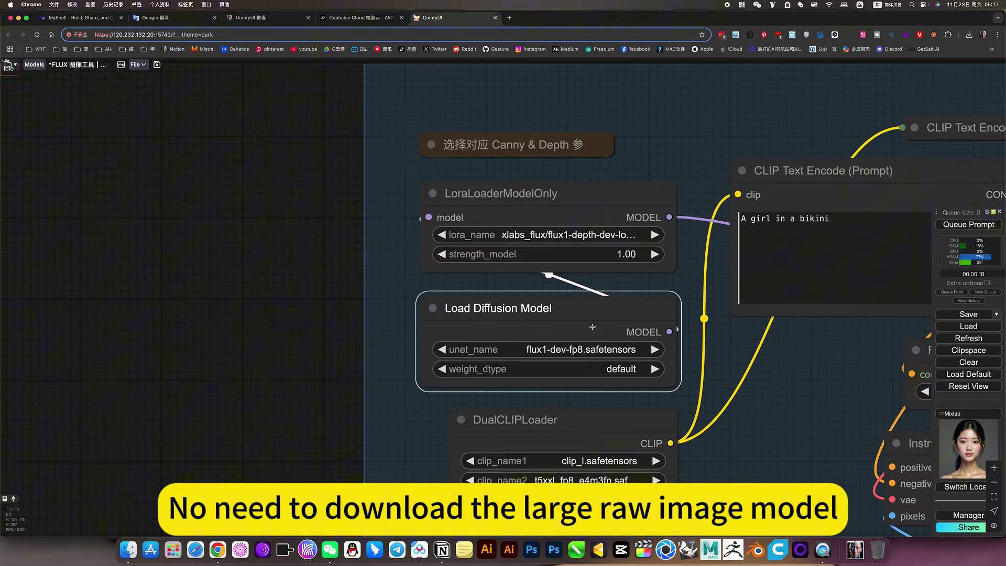
click(601, 236)
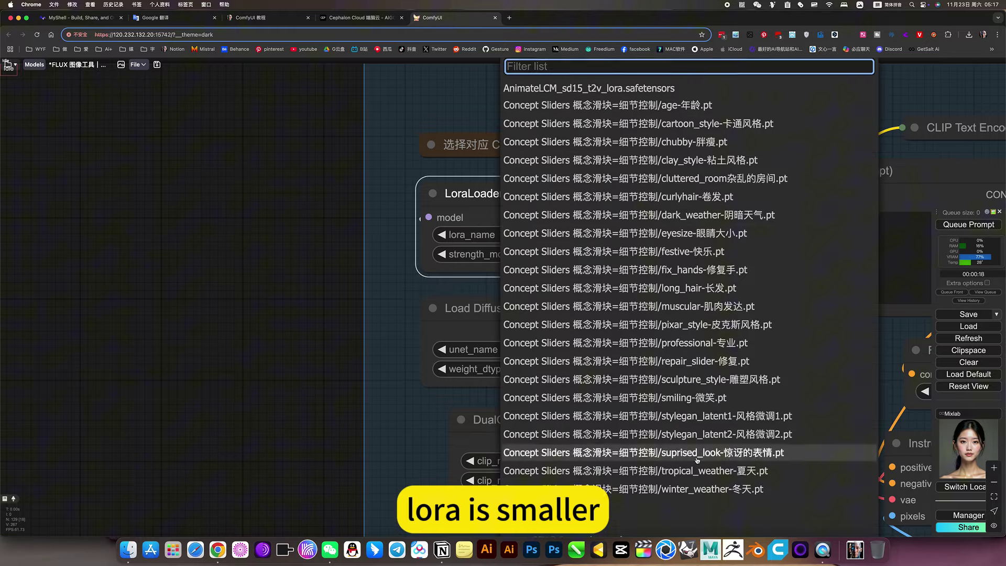
scroll(693, 464, down, 10)
scroll(694, 463, down, 5)
scroll(694, 463, down, 5)
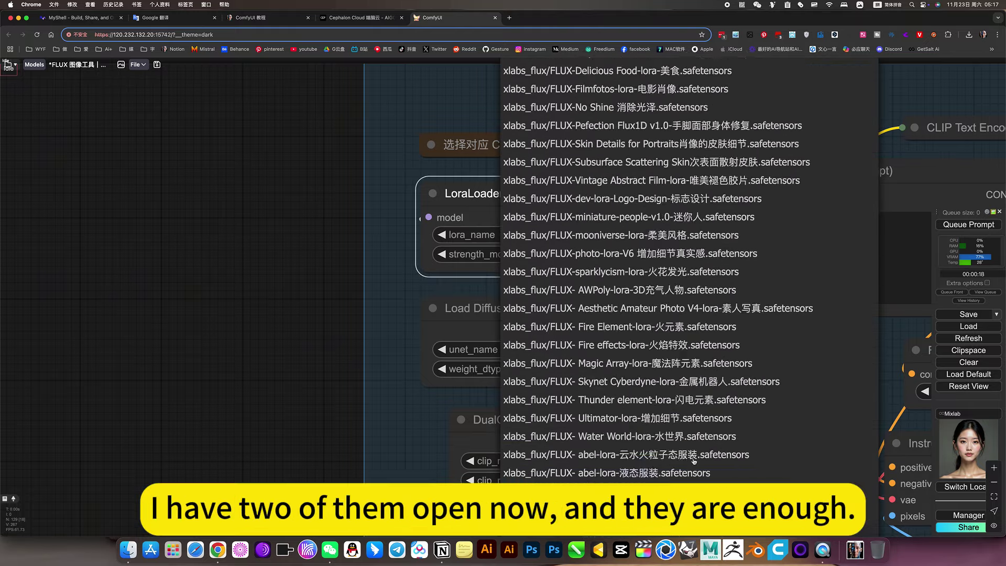
scroll(694, 463, down, 5)
scroll(694, 463, down, 5)
scroll(695, 463, down, 5)
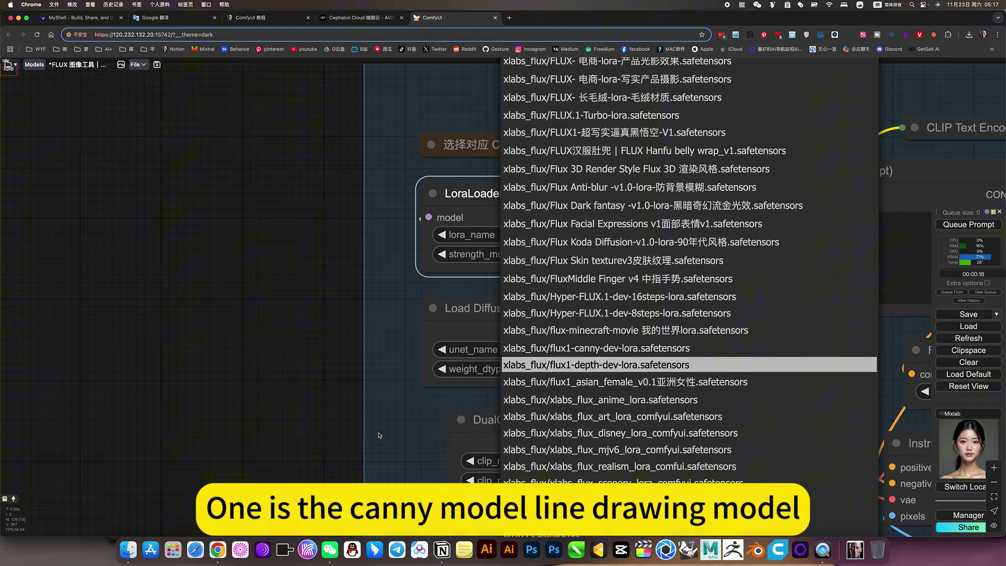
Keep flux1-depth-dev-lora selected, pull back to the group overview, then switch to the Cephalon Cloud page.
click(597, 361)
scroll(472, 354, down, 5)
scroll(433, 433, down, 5)
scroll(434, 433, down, 5)
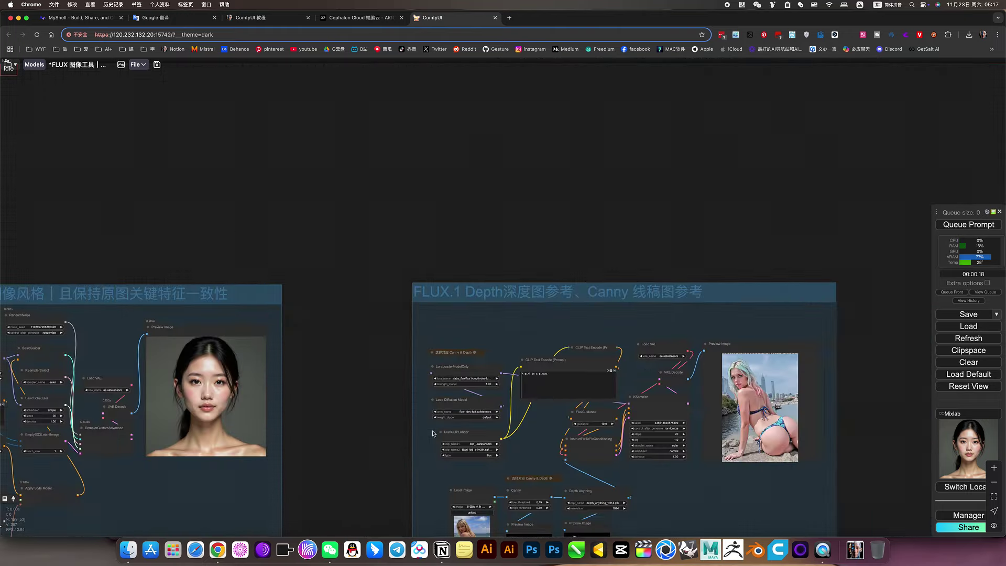
scroll(433, 433, down, 3)
drag(377, 456, 669, 239)
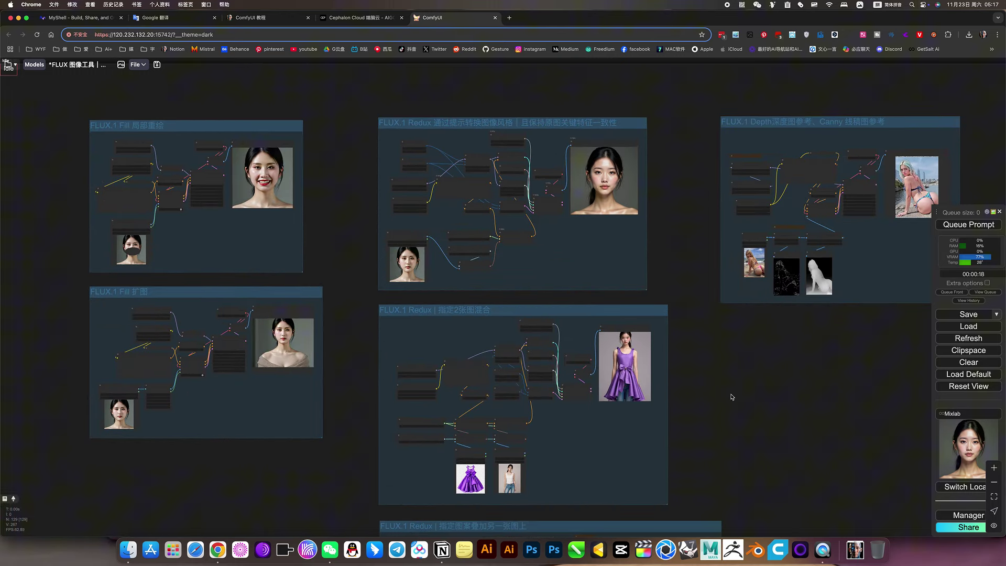
scroll(731, 397, down, 3)
scroll(743, 381, down, 5)
drag(743, 381, 704, 326)
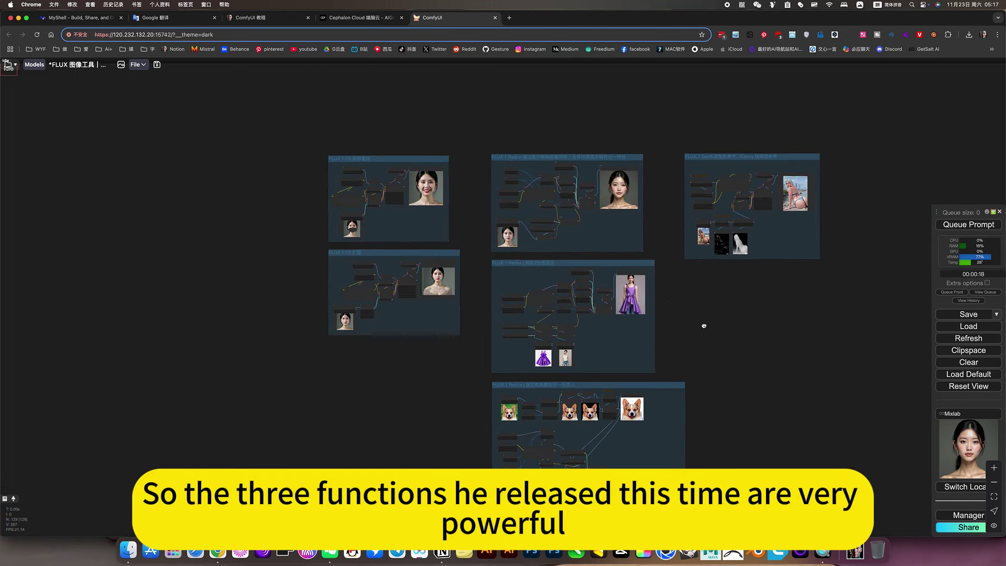
scroll(660, 254, up, 4)
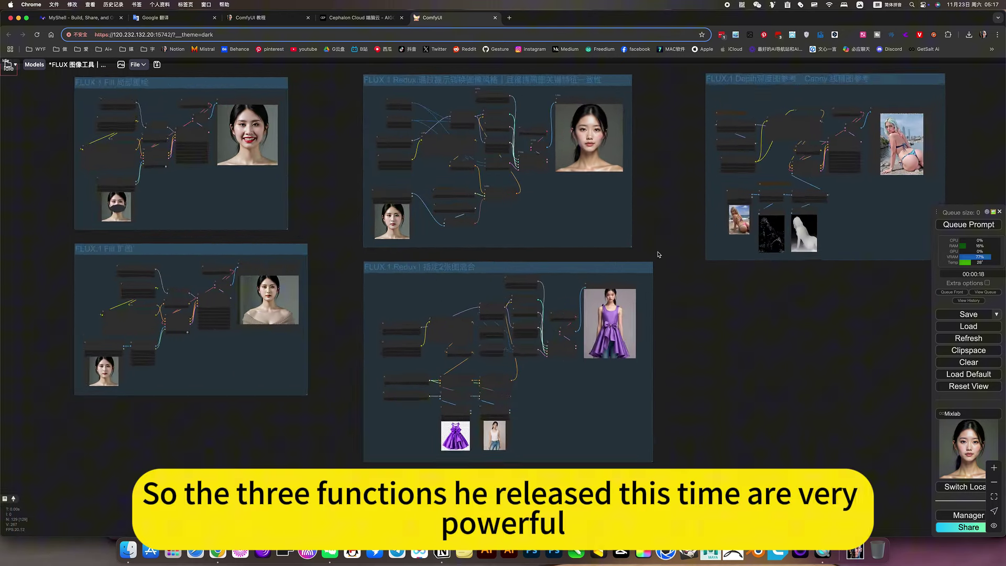
scroll(659, 254, up, 3)
scroll(665, 261, down, 6)
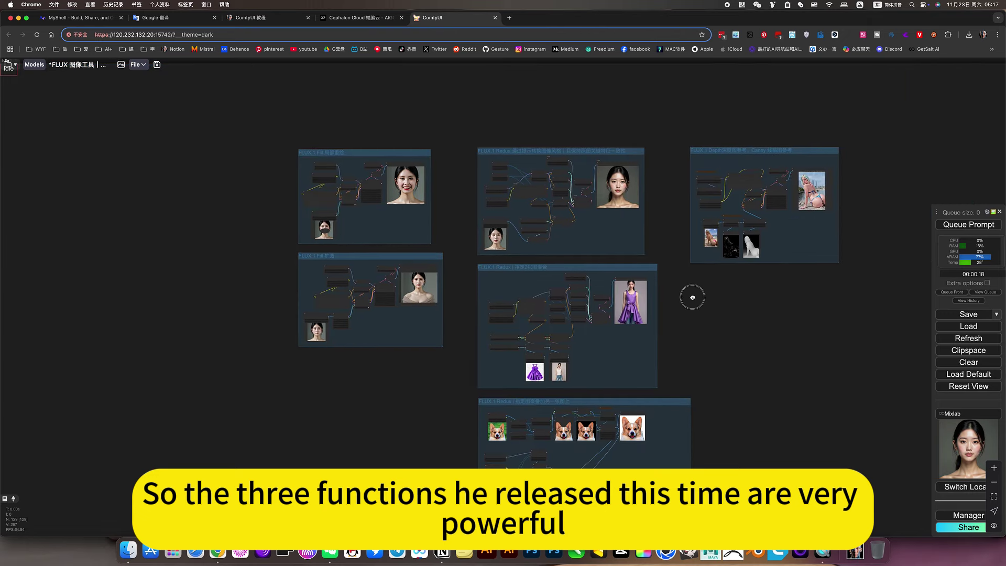
scroll(691, 295, down, 2)
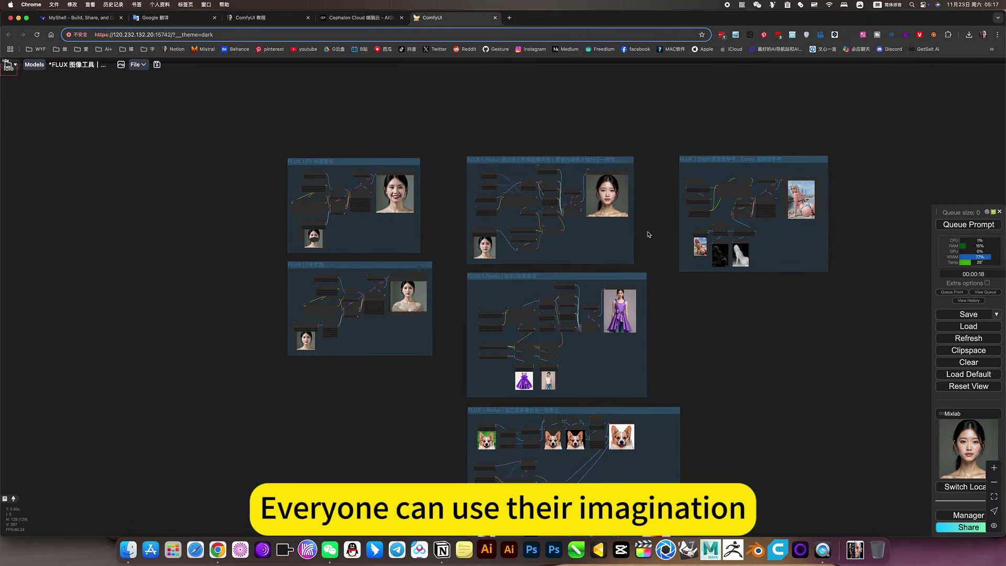
drag(650, 234, 638, 240)
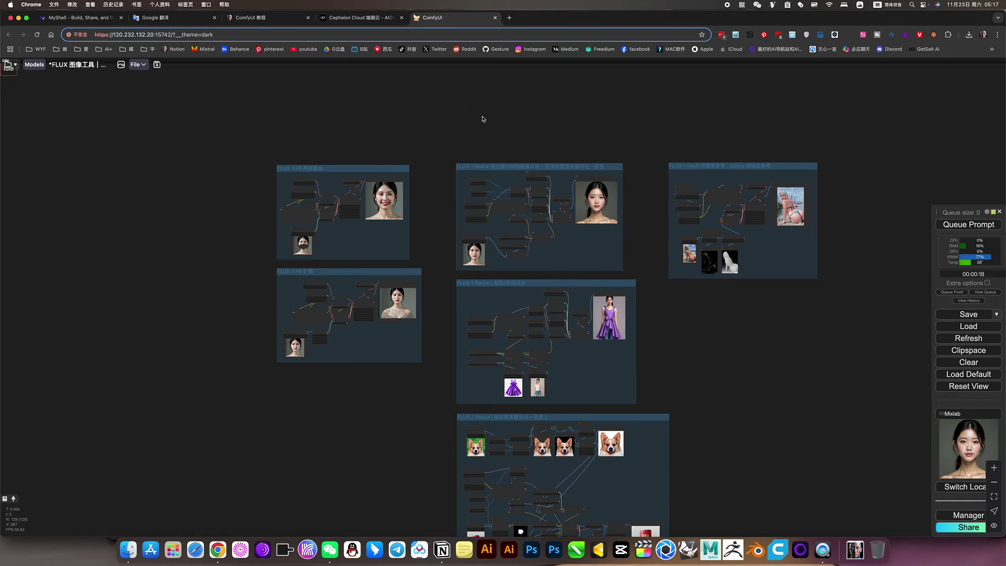
click(361, 17)
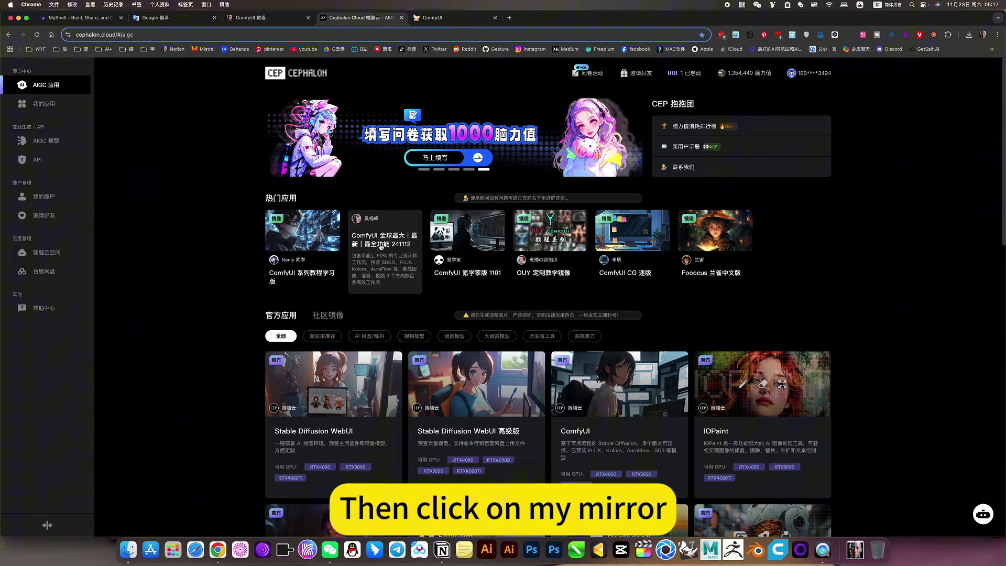
Return to the ComfyUI tab showing the FLUX workflow canvas overview.
click(433, 17)
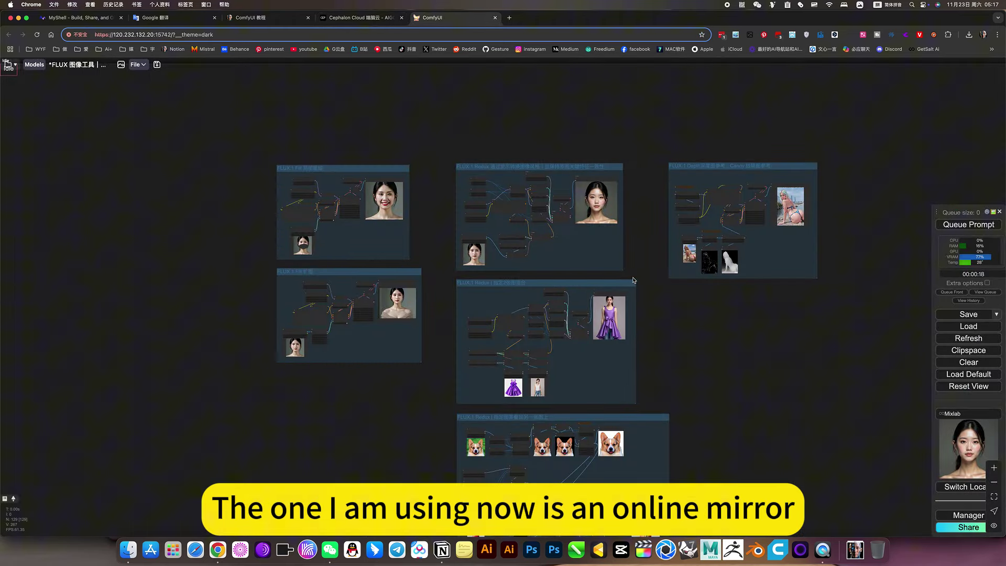
drag(714, 370, 684, 342)
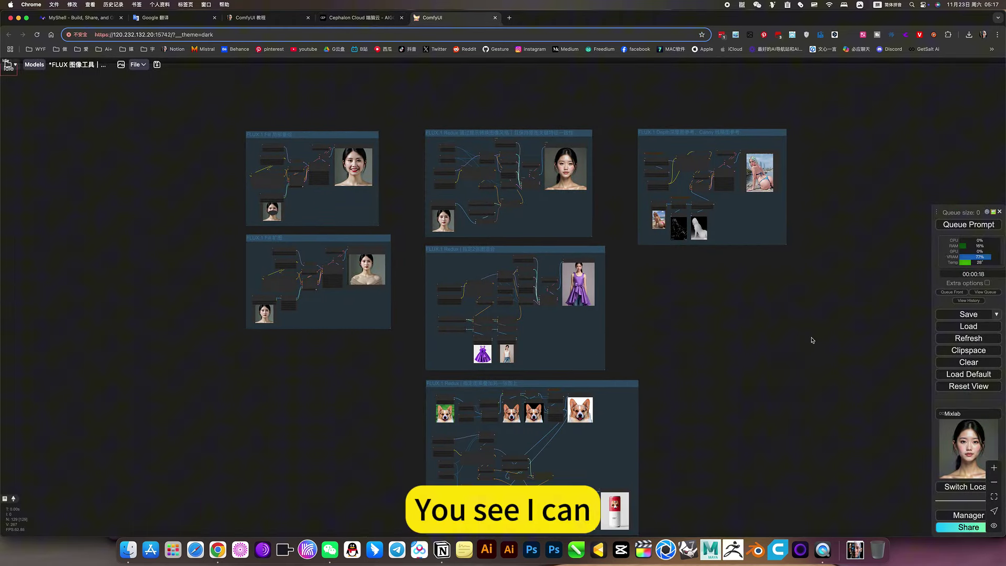
drag(702, 336, 683, 309)
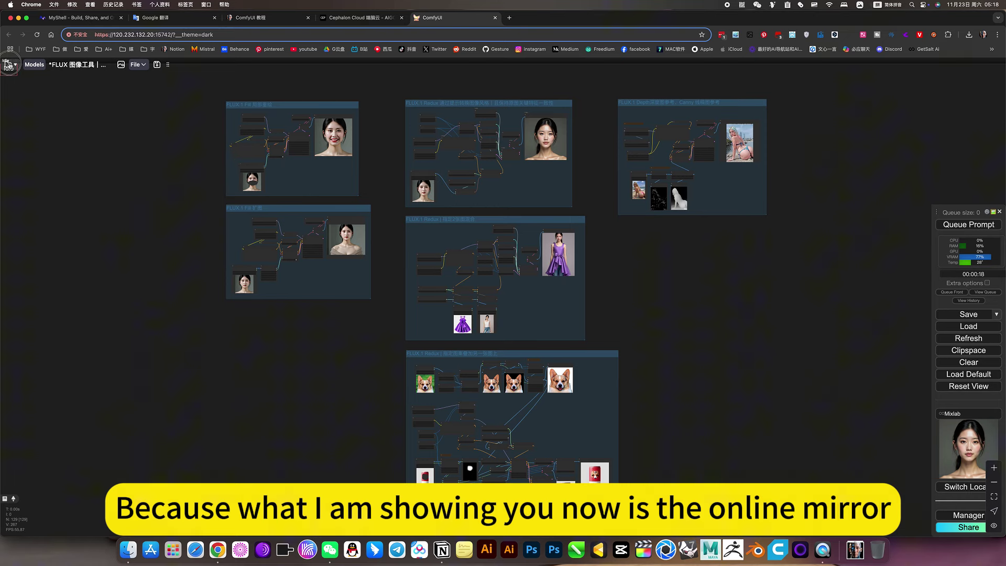
Bring up the Workspace library and expand the 吴杨峰 and 图像类 folders, marking the FLUX image tools workflow.
click(10, 67)
click(11, 126)
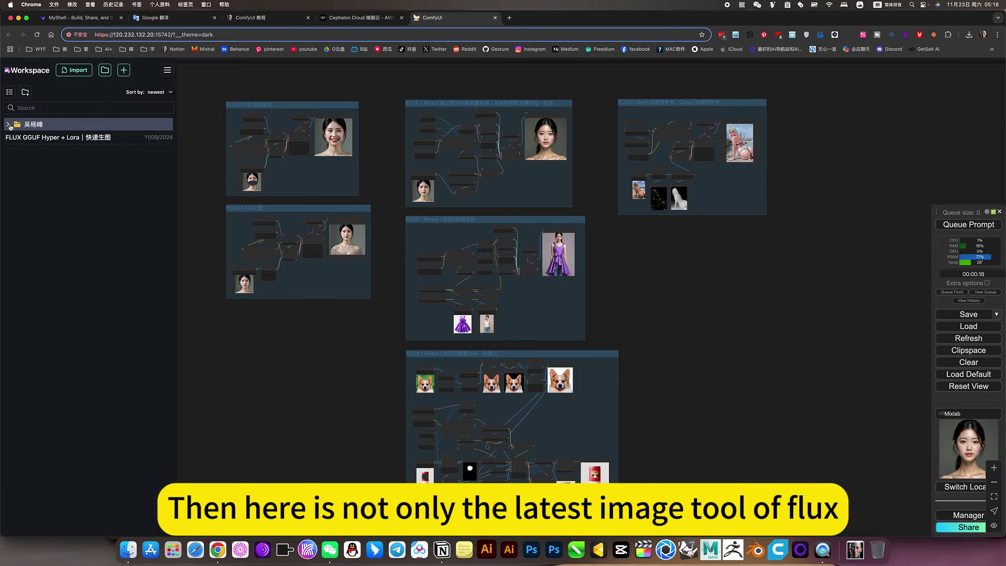
click(9, 125)
click(17, 142)
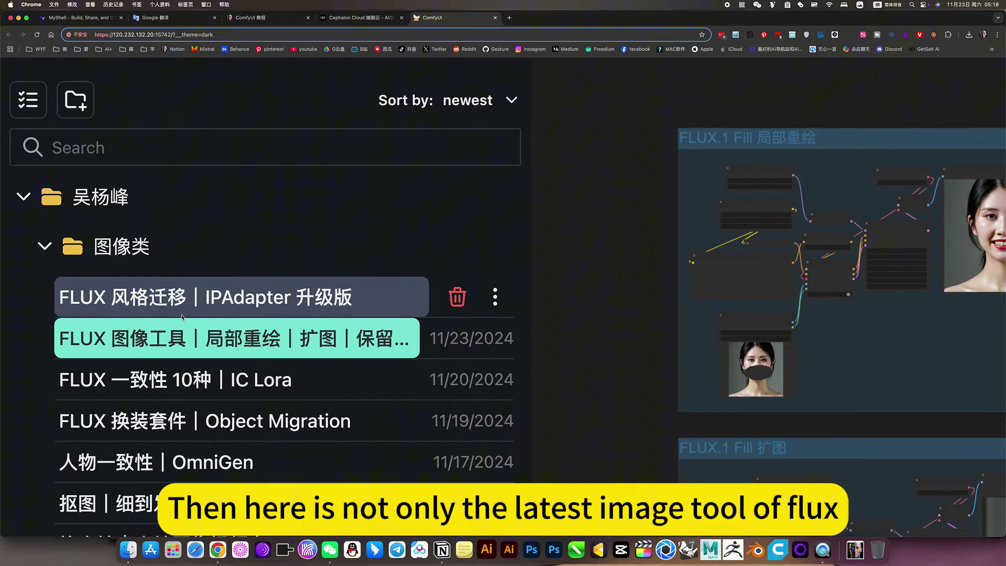
scroll(182, 316, down, 2)
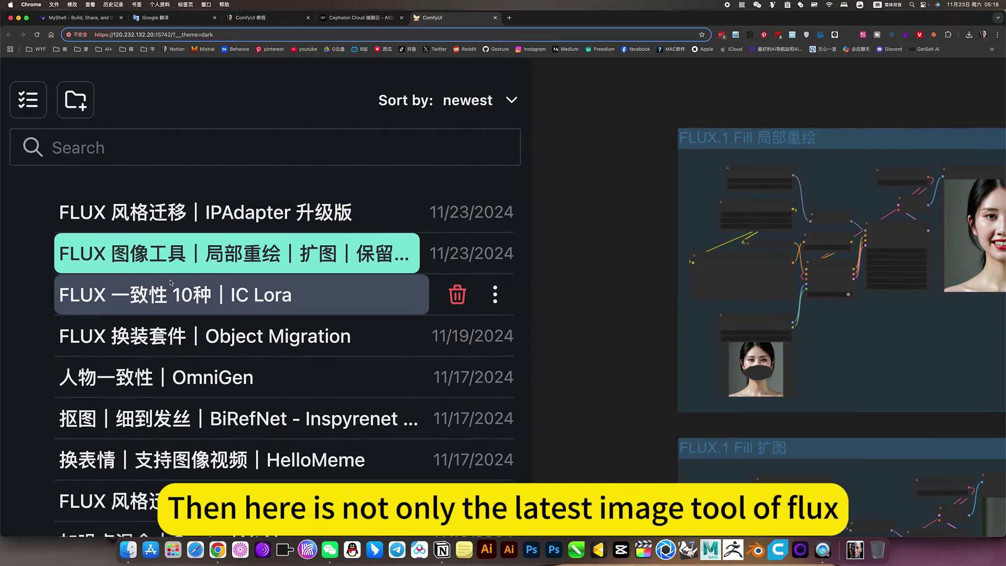
click(344, 254)
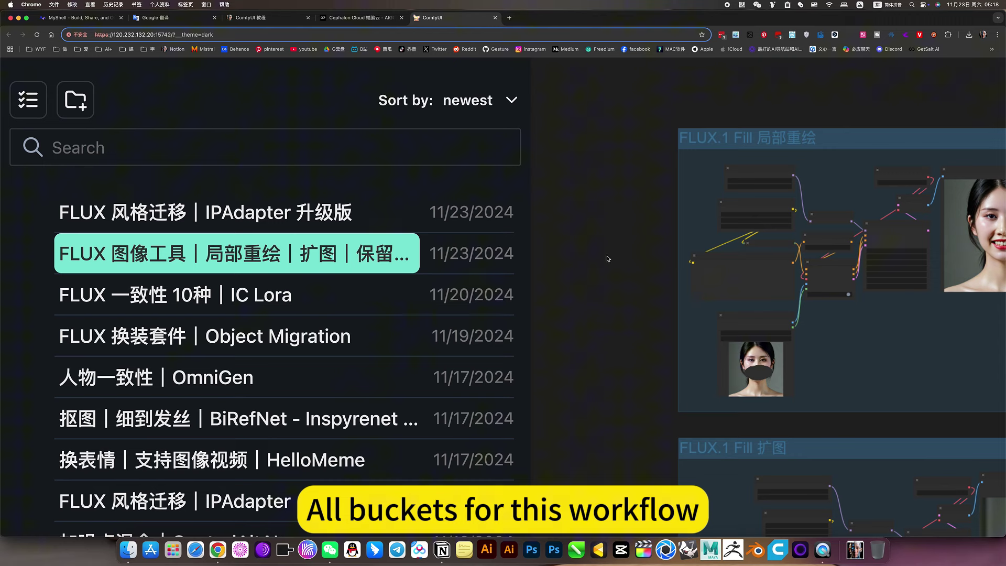
mouse_move(236, 213)
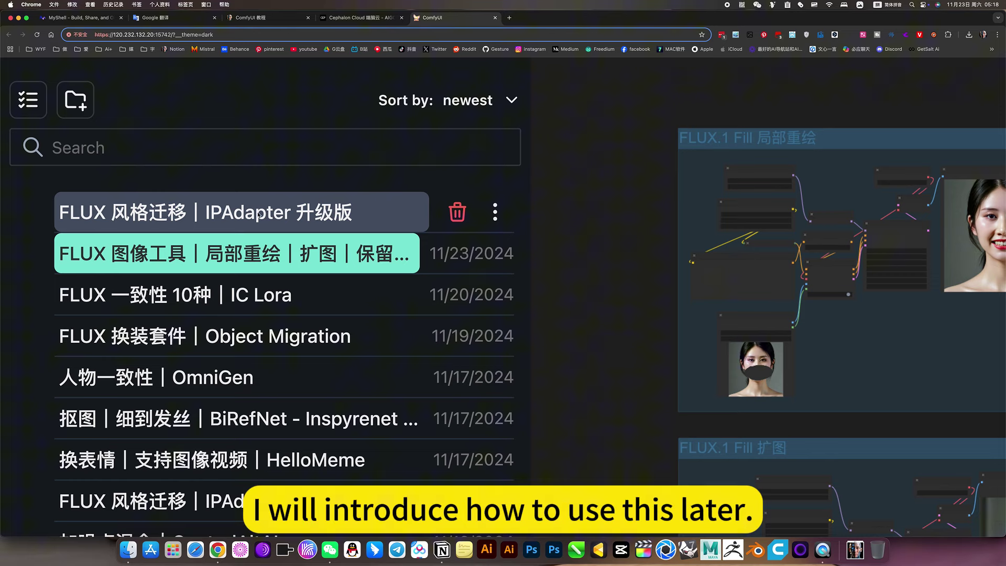
scroll(293, 235, down, 2)
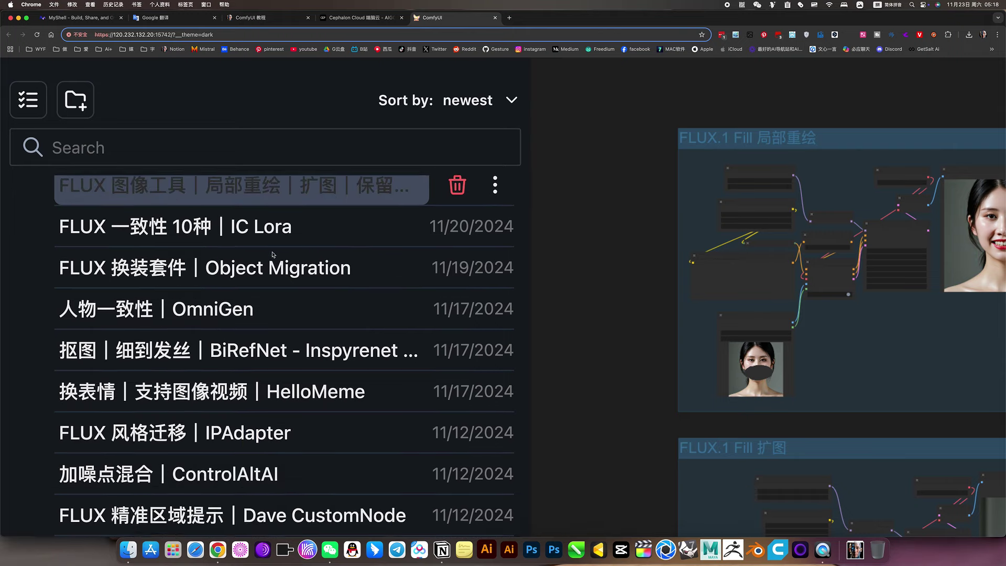
scroll(252, 331, down, 1)
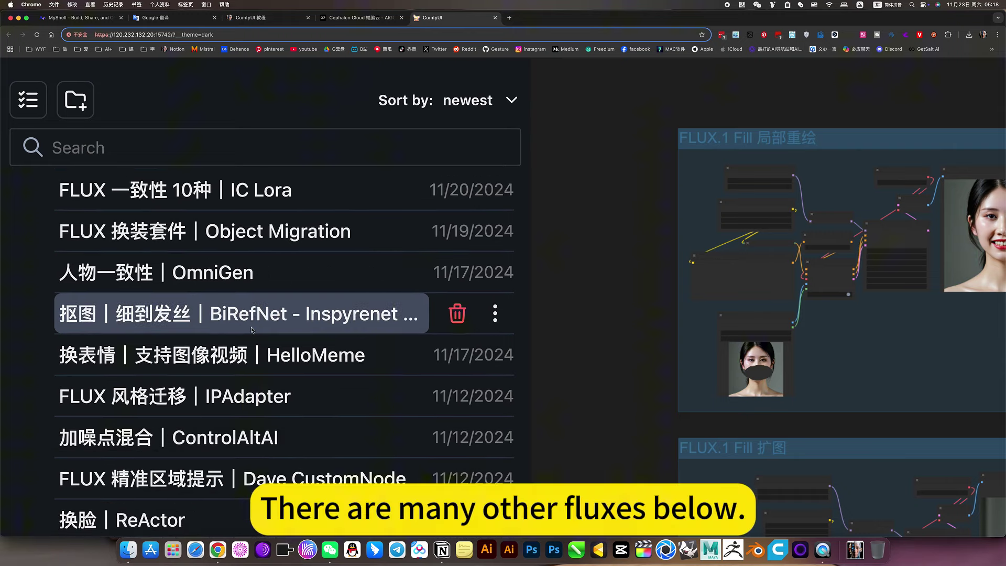
scroll(252, 330, down, 5)
scroll(252, 330, down, 4)
scroll(251, 329, down, 1)
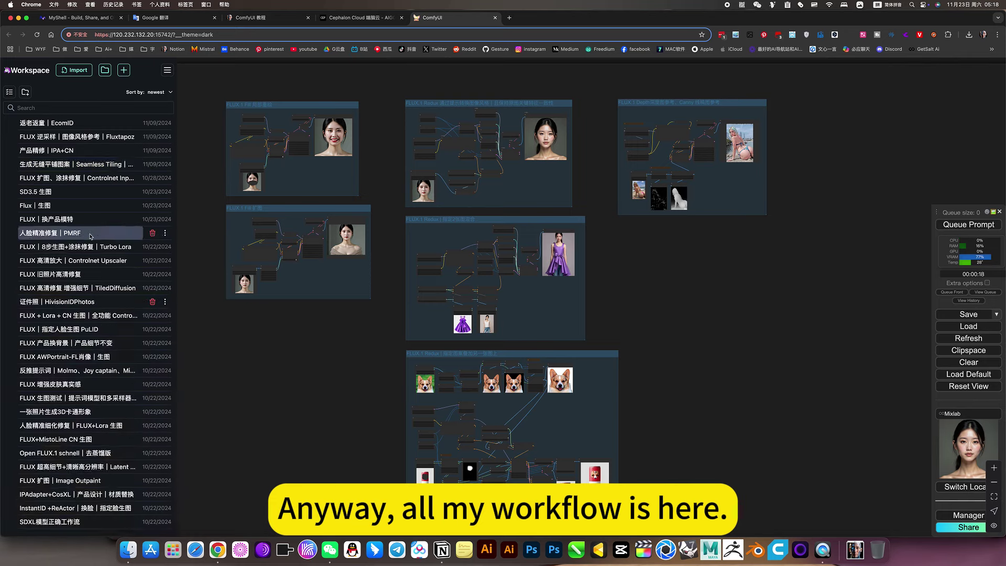
scroll(90, 235, up, 10)
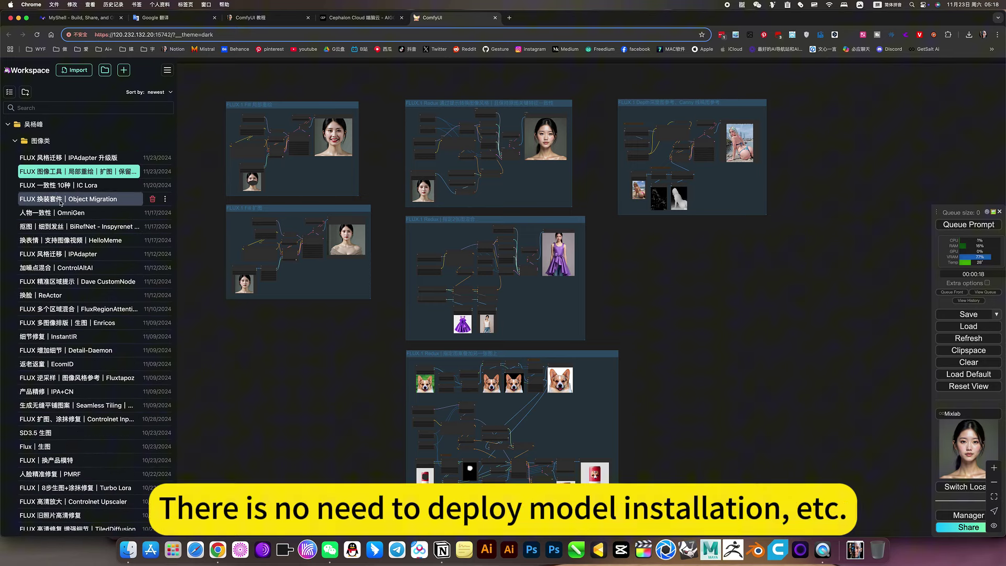
Collapse 图像类, then browse and collapse the 视频类 and 语音类 workflow folders.
click(14, 141)
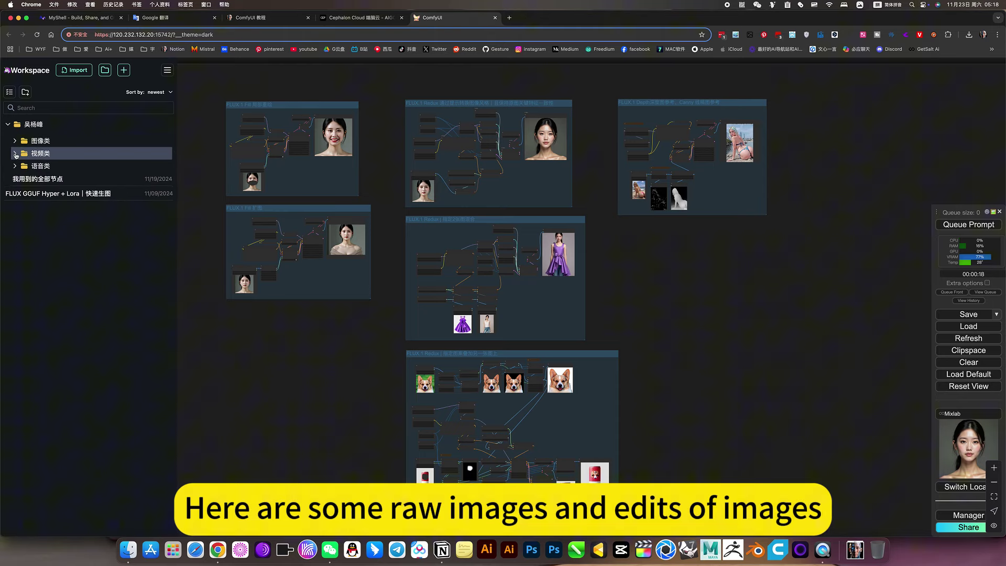
click(15, 155)
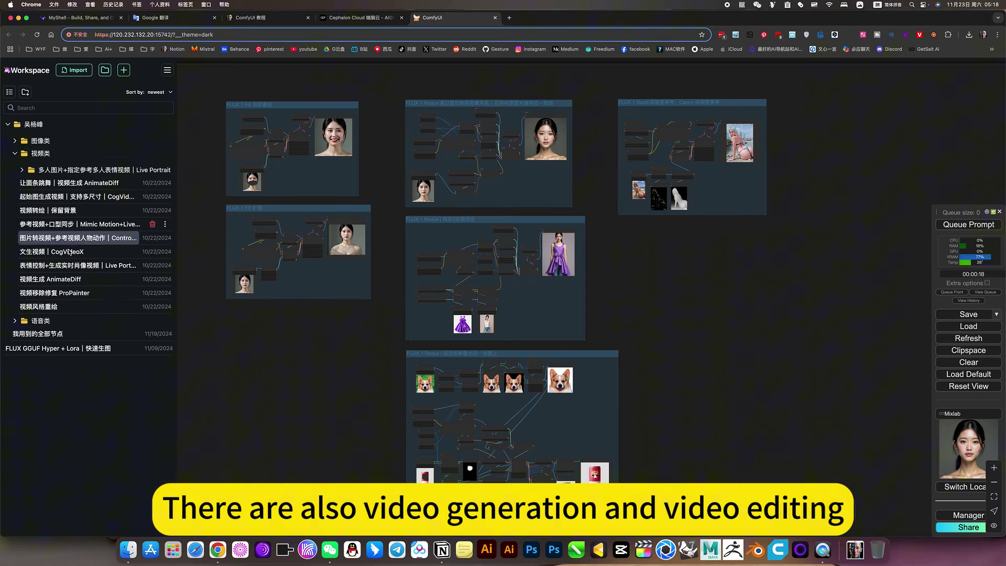
click(14, 155)
click(15, 167)
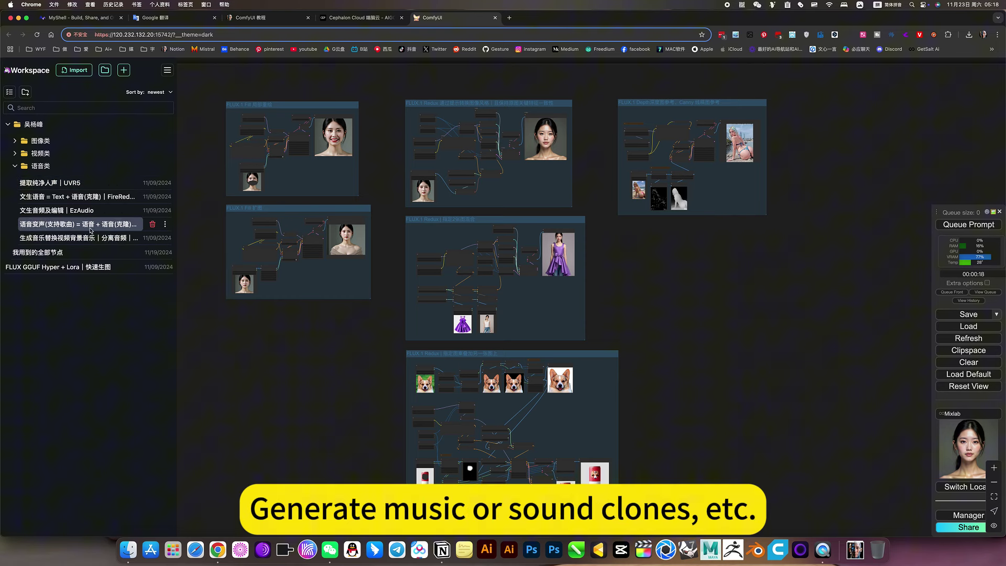
click(14, 165)
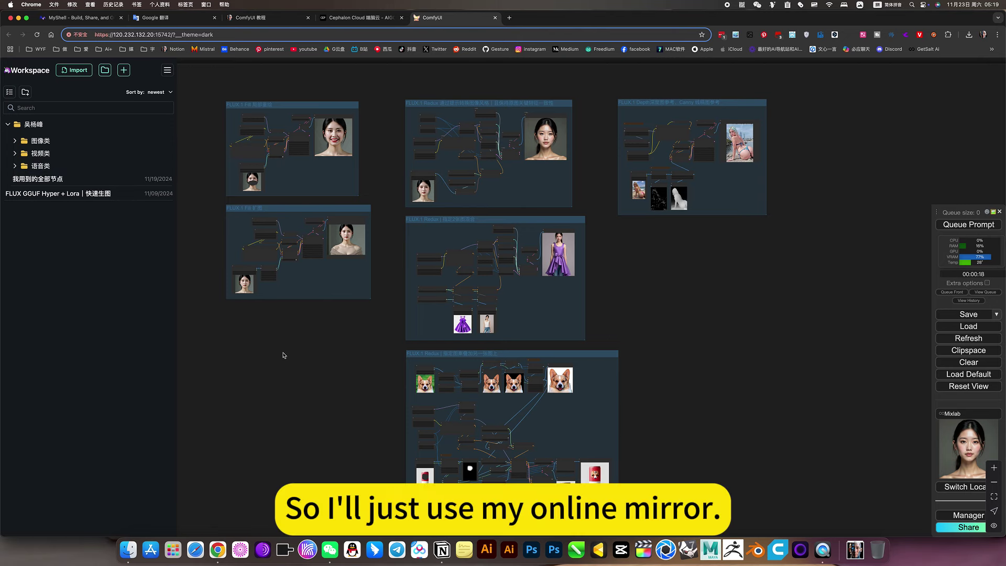
scroll(283, 357, up, 2)
scroll(328, 349, down, 2)
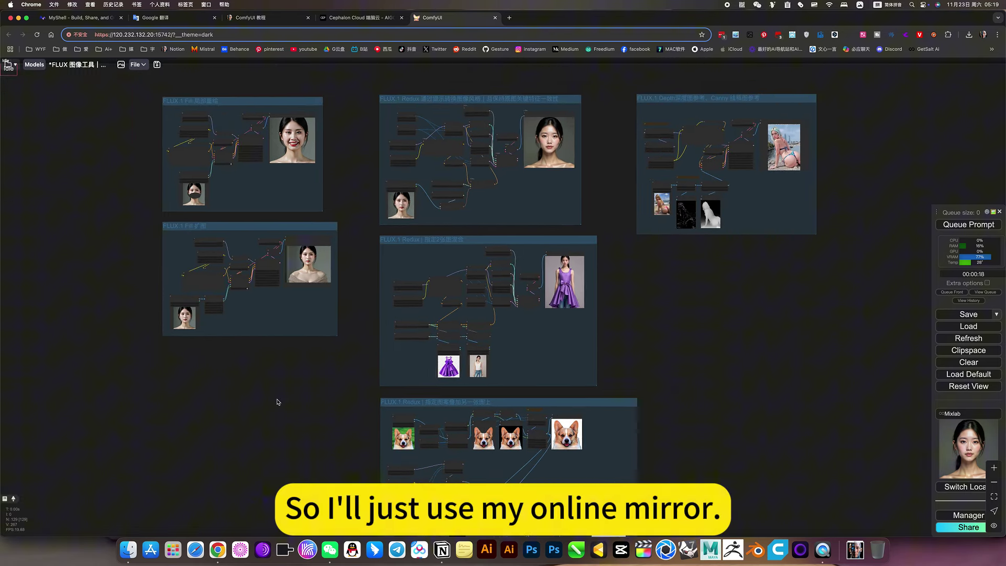
Check the Load Diffusion Model unet_name list without changing it and pan across the Redux and dog-image groups.
drag(653, 311, 635, 340)
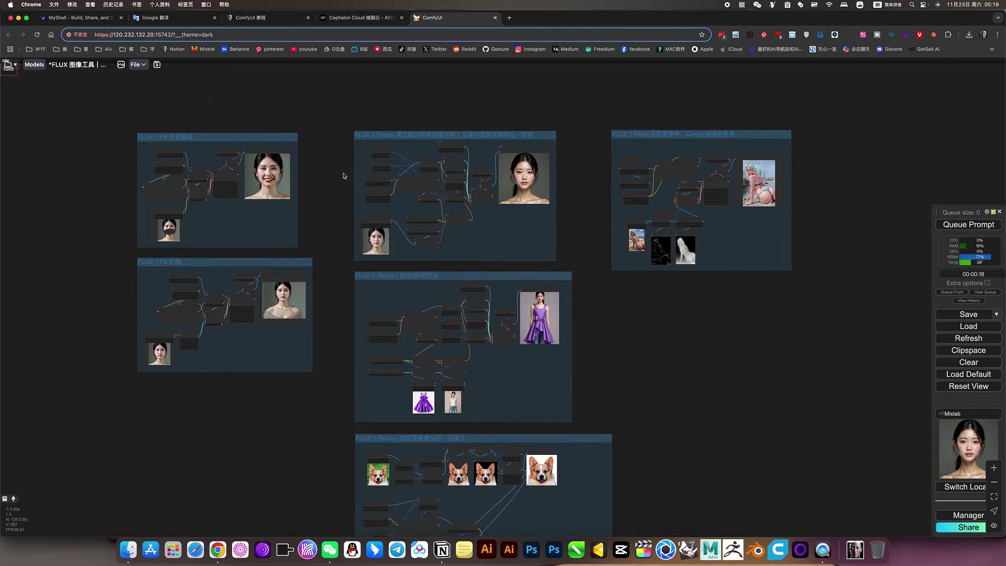
scroll(351, 172, up, 2)
scroll(351, 172, up, 6)
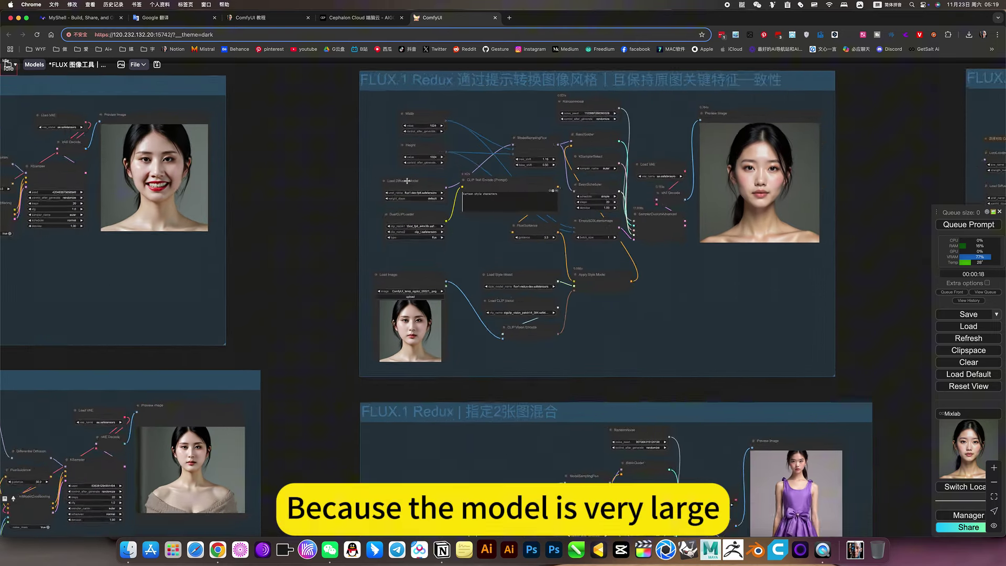
scroll(393, 181, up, 4)
click(429, 198)
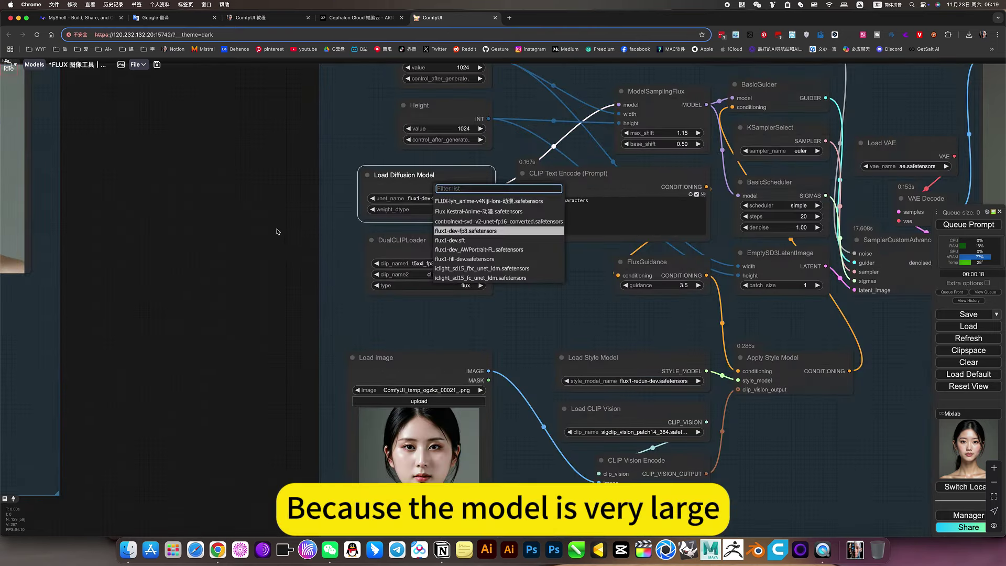
click(275, 230)
drag(257, 149, 274, 226)
scroll(274, 225, down, 6)
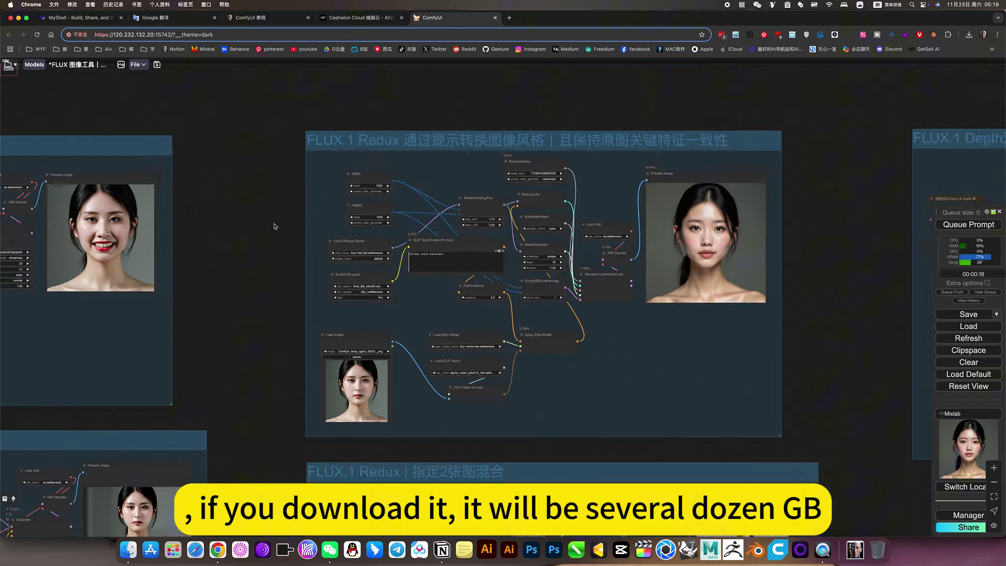
scroll(315, 243, down, 4)
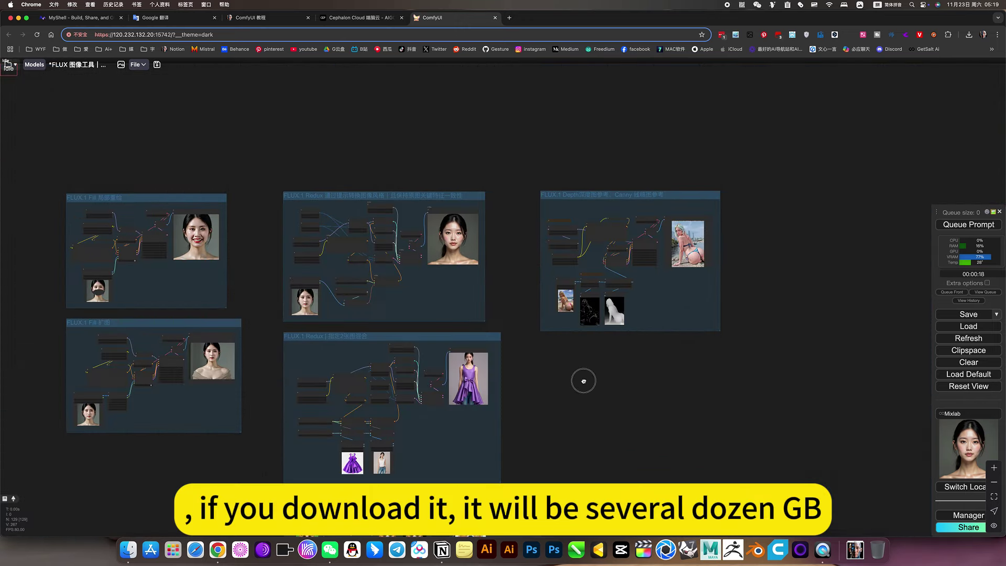
drag(570, 394, 621, 324)
click(138, 64)
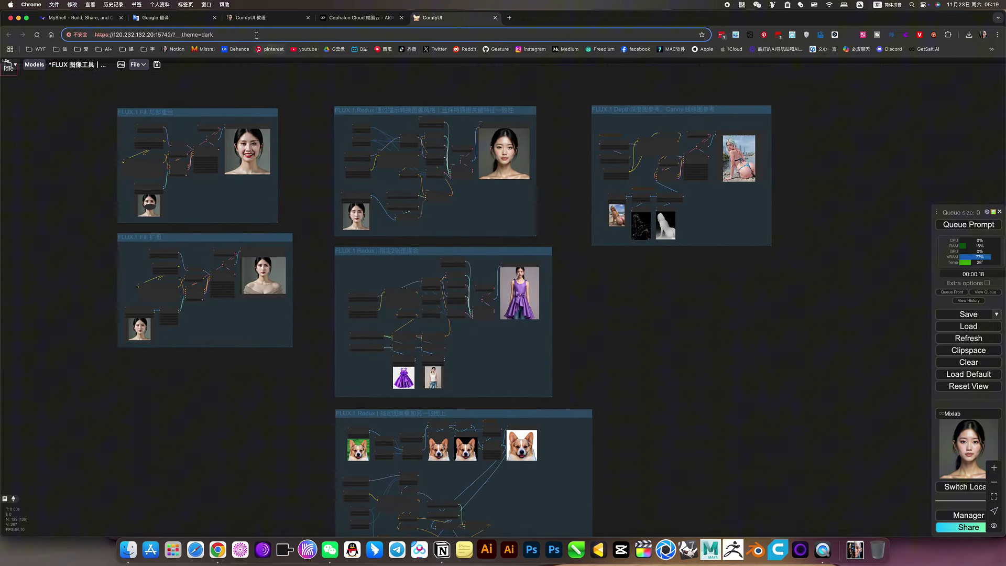
On the Notion tutorial page, expand the 图像类 FLUX workflow list and its download settings, then collapse them.
click(254, 18)
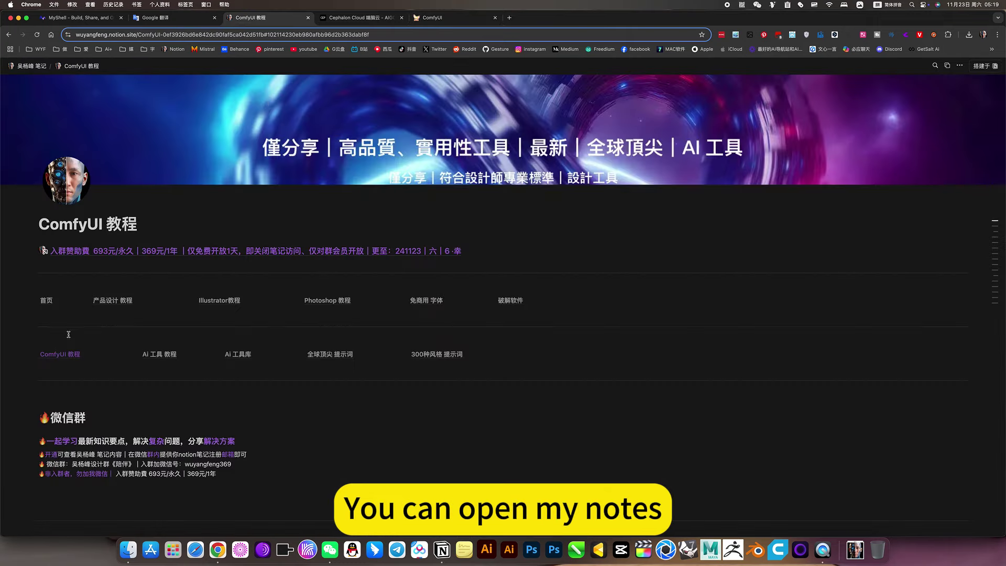
click(72, 356)
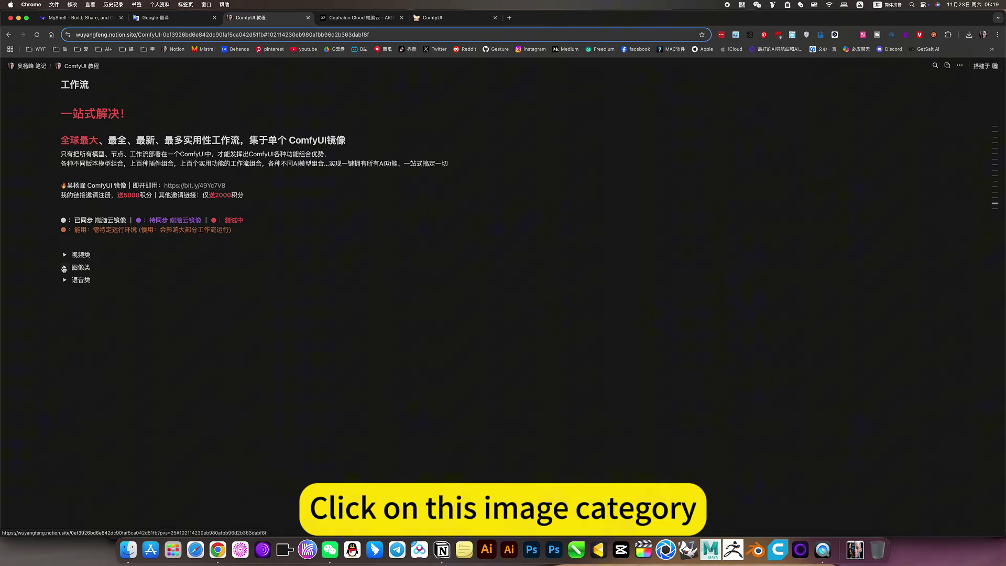
click(65, 267)
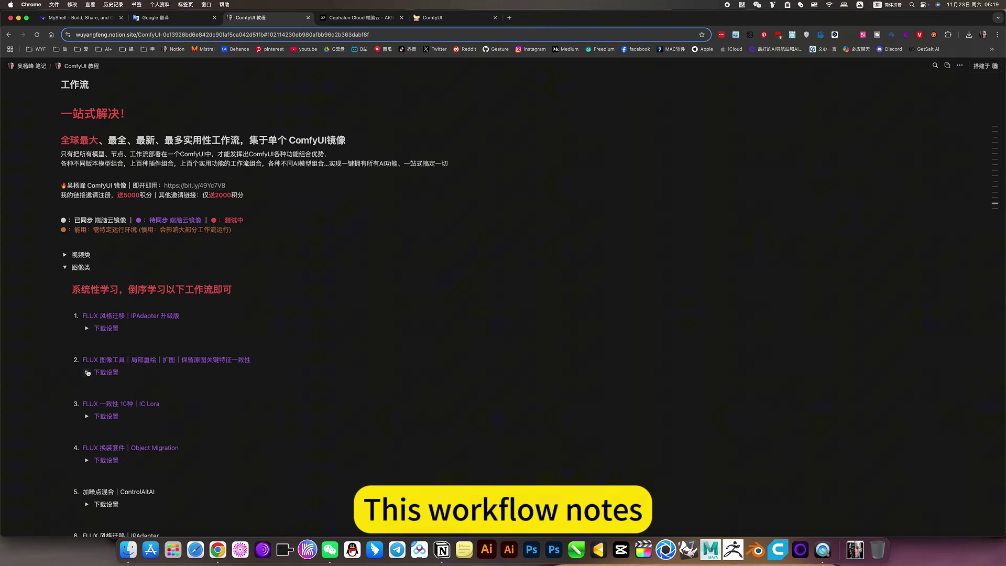
click(87, 372)
scroll(486, 288, down, 5)
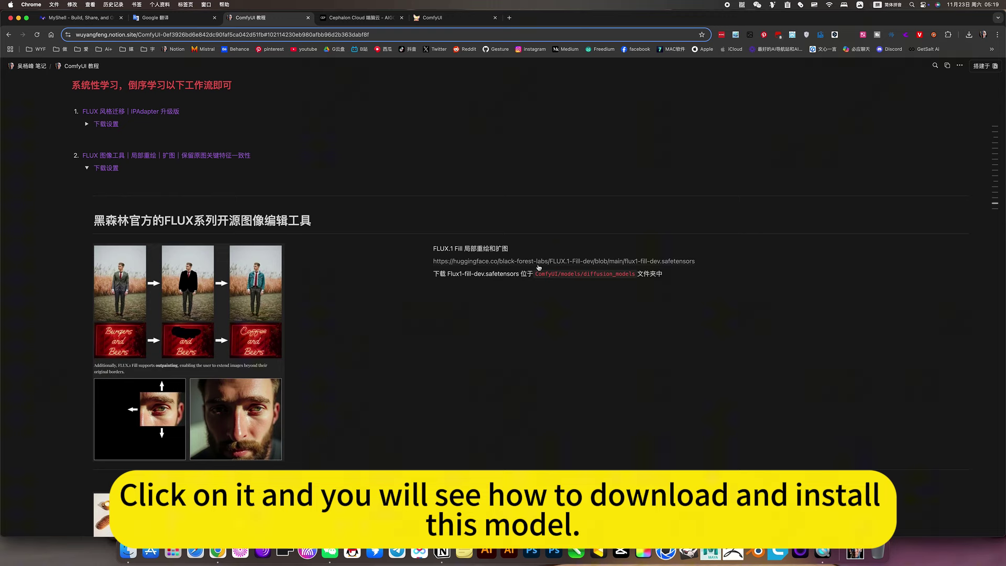
scroll(533, 275, down, 2)
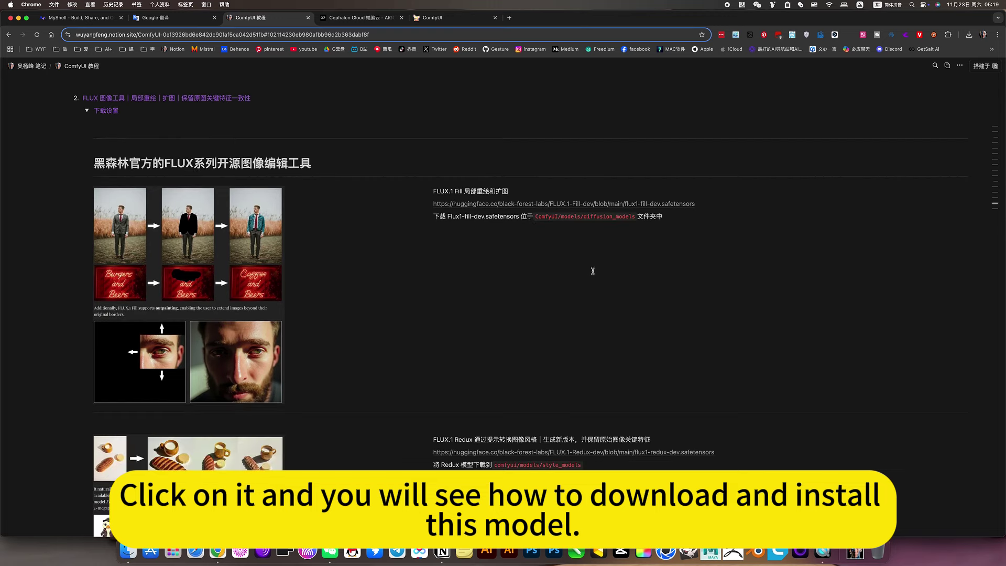
scroll(593, 272, down, 5)
scroll(592, 271, down, 5)
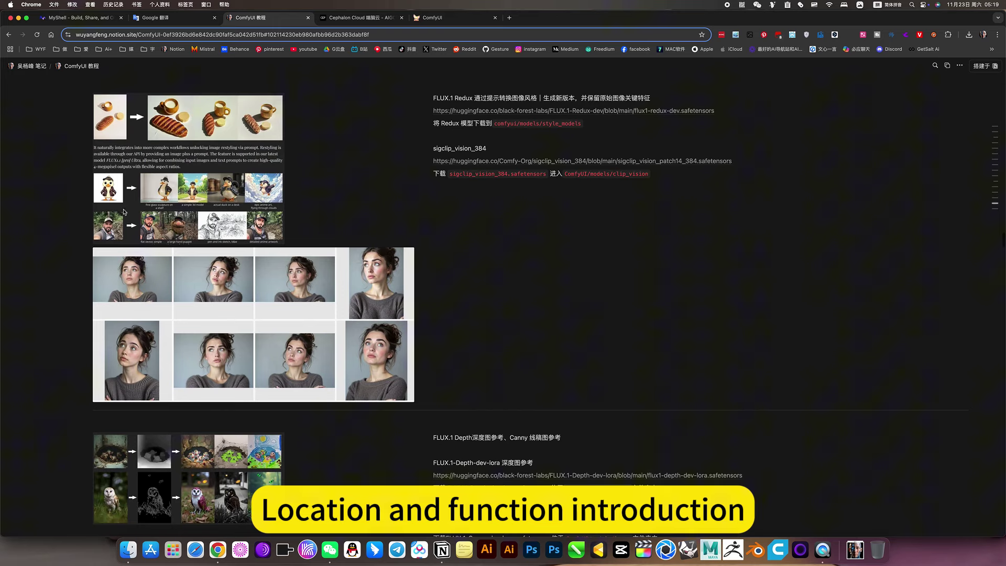
scroll(283, 276, down, 5)
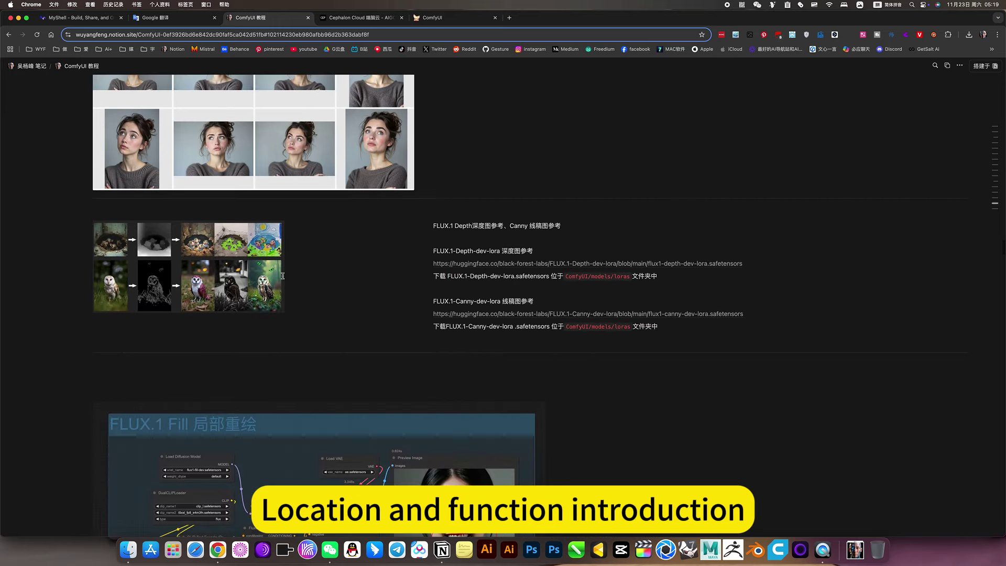
scroll(282, 276, down, 5)
scroll(356, 307, down, 5)
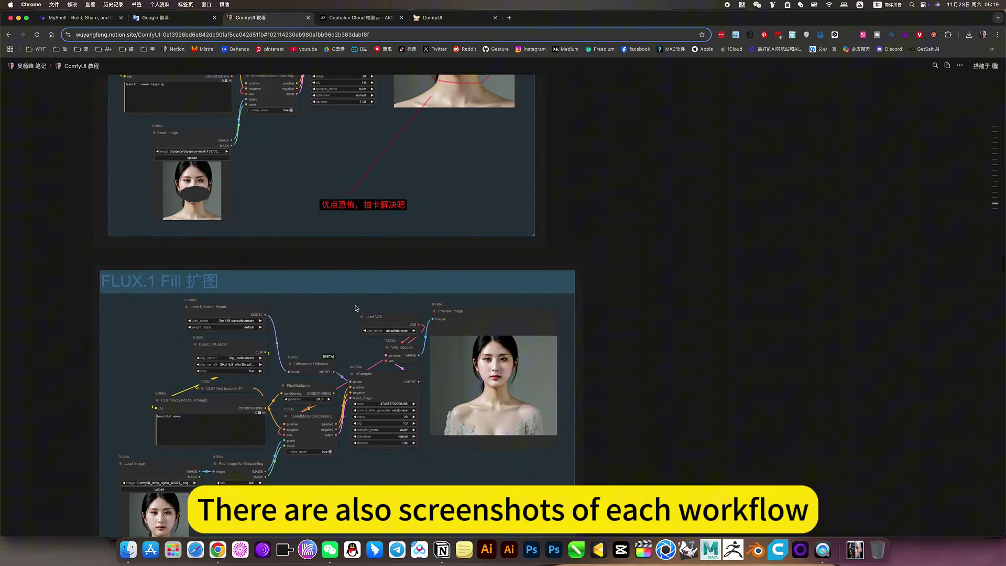
scroll(356, 307, down, 4)
scroll(356, 307, down, 5)
scroll(356, 307, down, 5)
scroll(355, 307, down, 5)
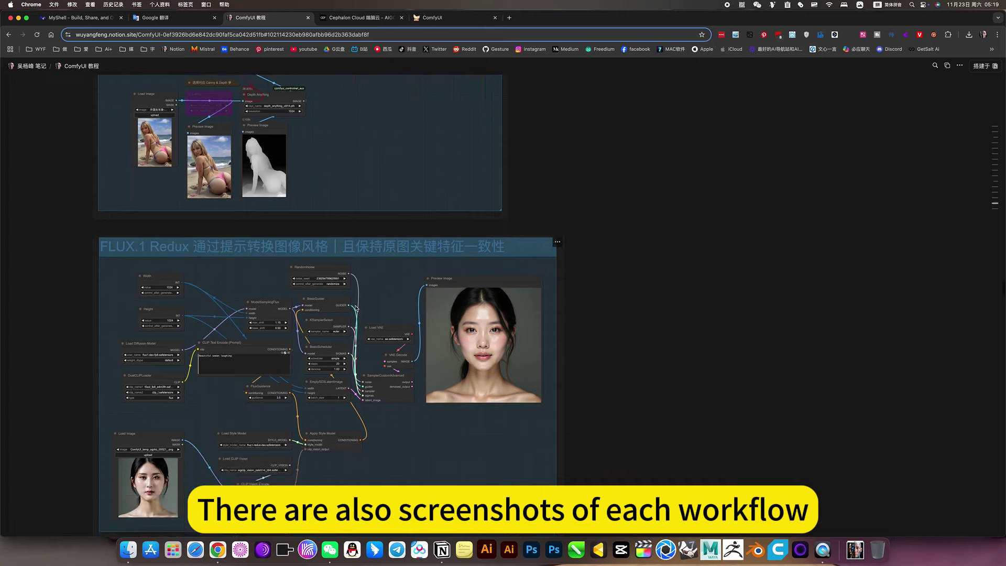
scroll(356, 307, down, 5)
scroll(356, 307, down, 5)
scroll(355, 308, down, 5)
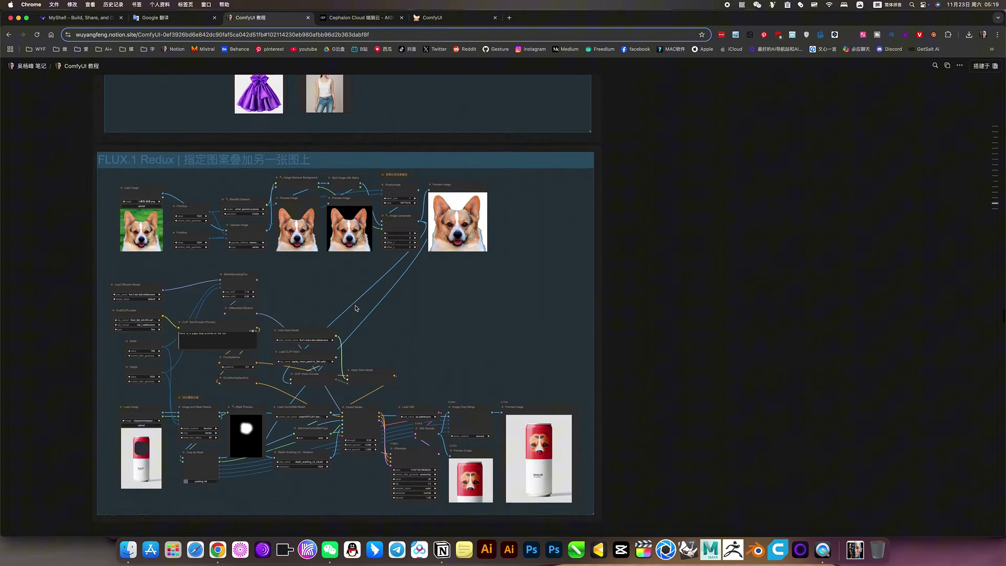
scroll(355, 307, down, 5)
scroll(374, 252, up, 15)
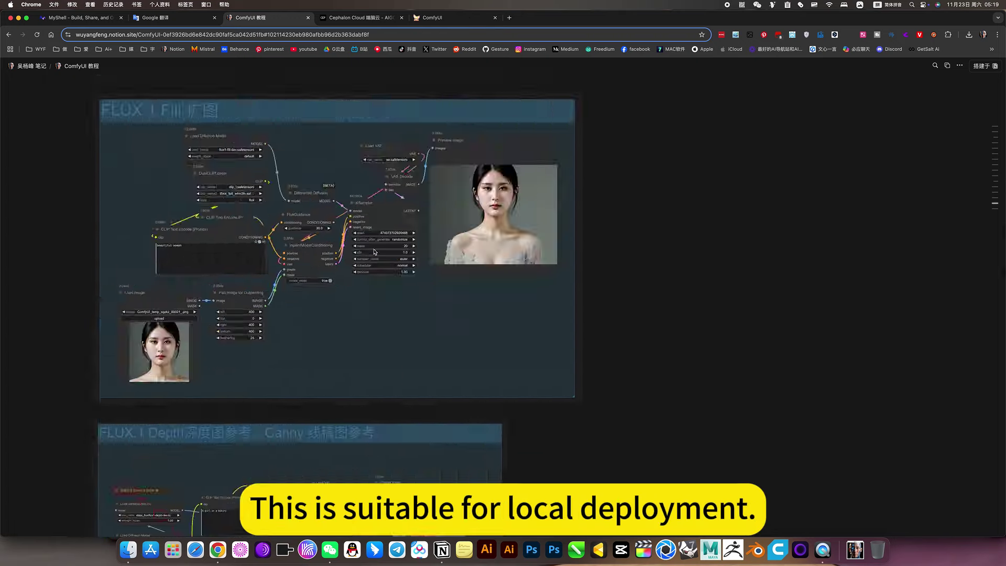
scroll(373, 252, up, 10)
scroll(373, 252, up, 1)
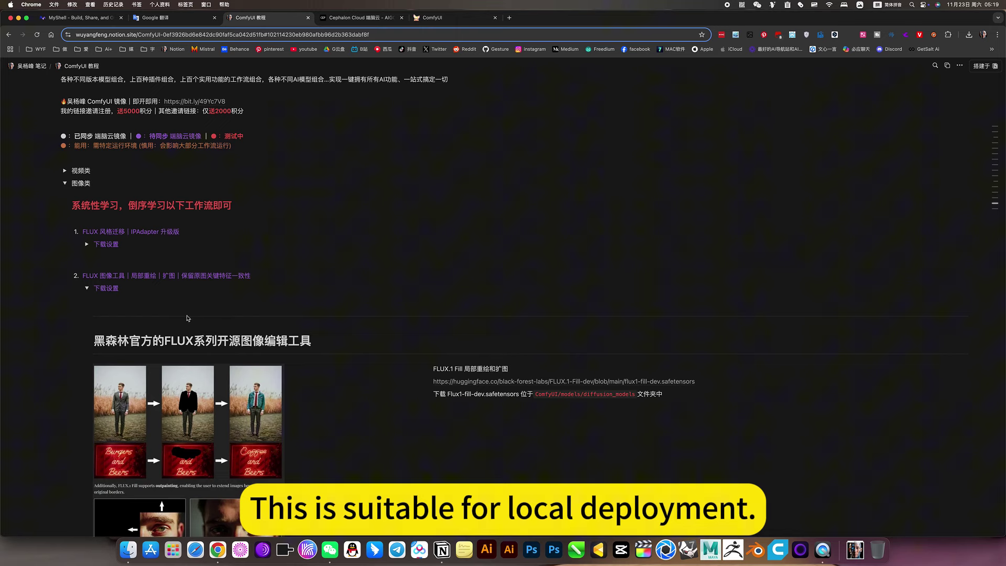
click(89, 289)
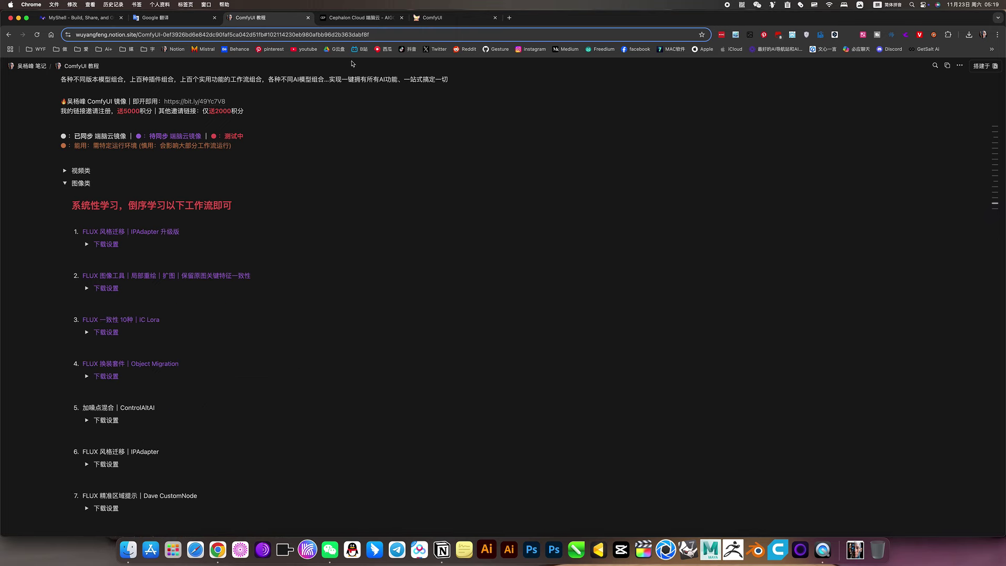
Switch back to ComfyUI and frame the whole FLUX.1 Fill inpainting group.
click(463, 18)
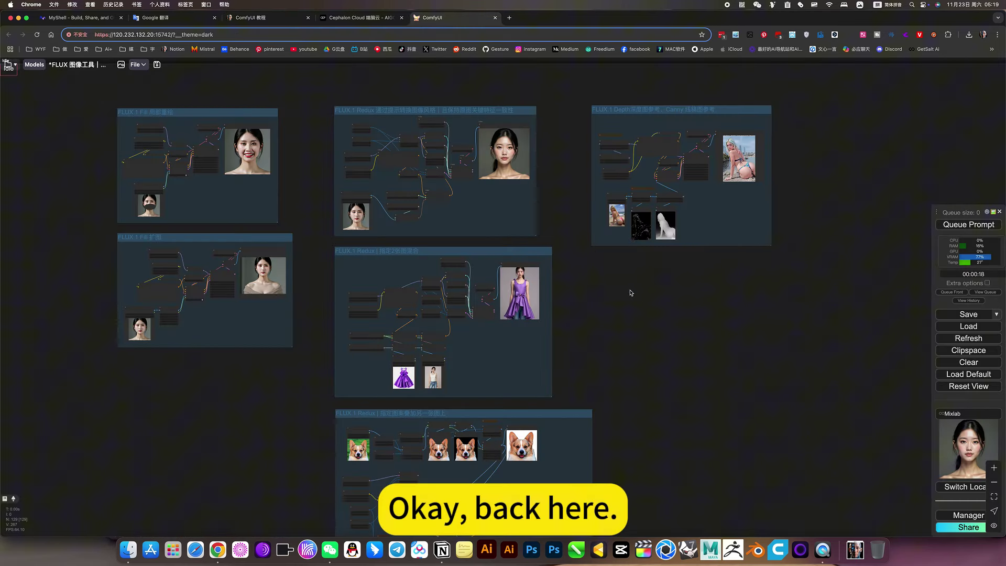
drag(665, 329, 692, 346)
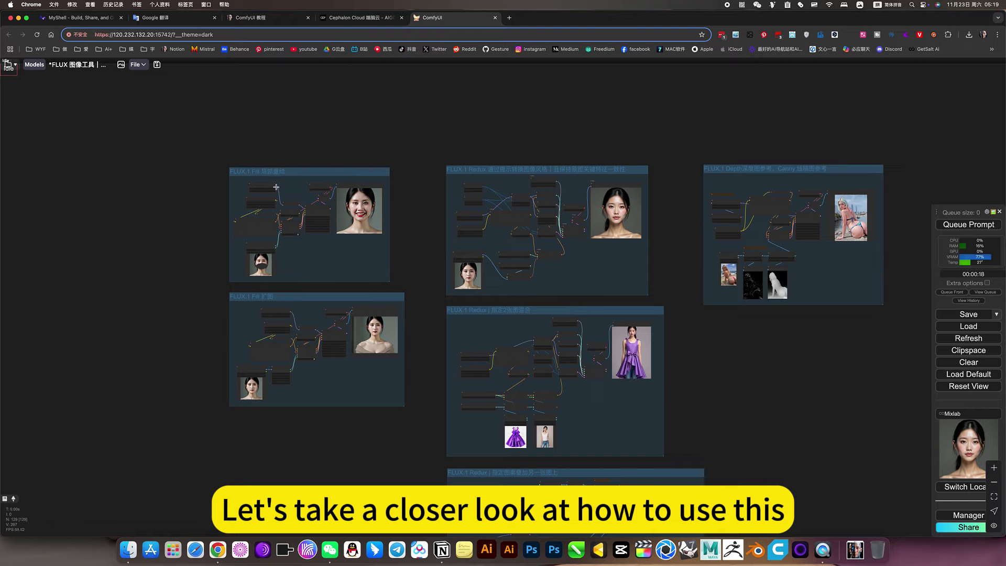
scroll(472, 276, up, 4)
scroll(233, 182, up, 3)
scroll(232, 182, up, 2)
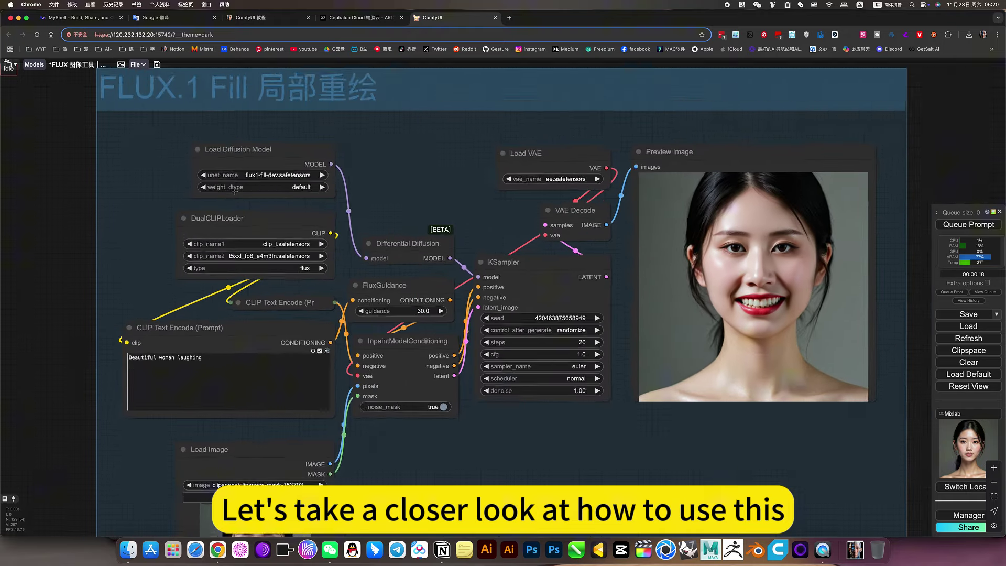
scroll(235, 190, down, 2)
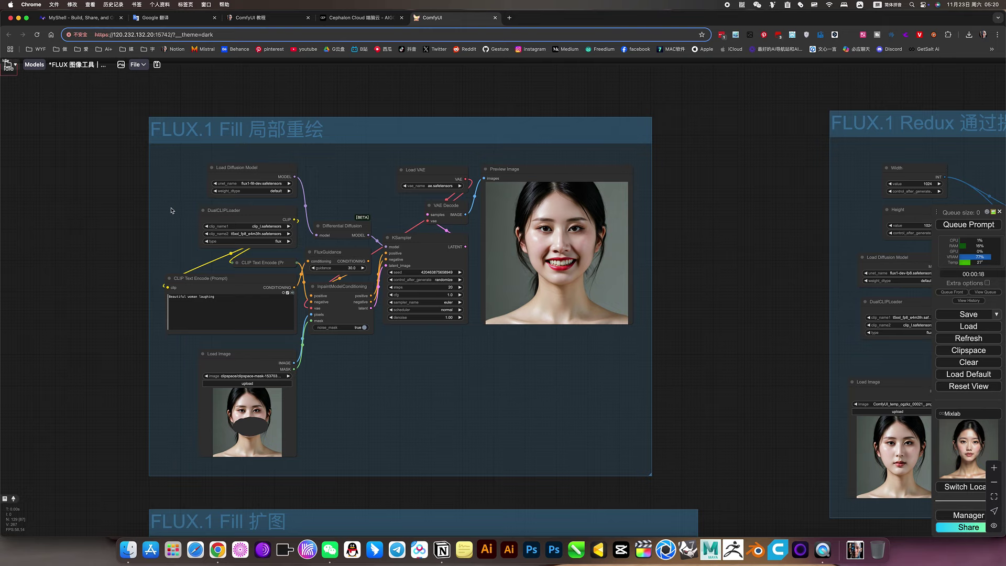
scroll(172, 199, up, 3)
scroll(259, 227, up, 3)
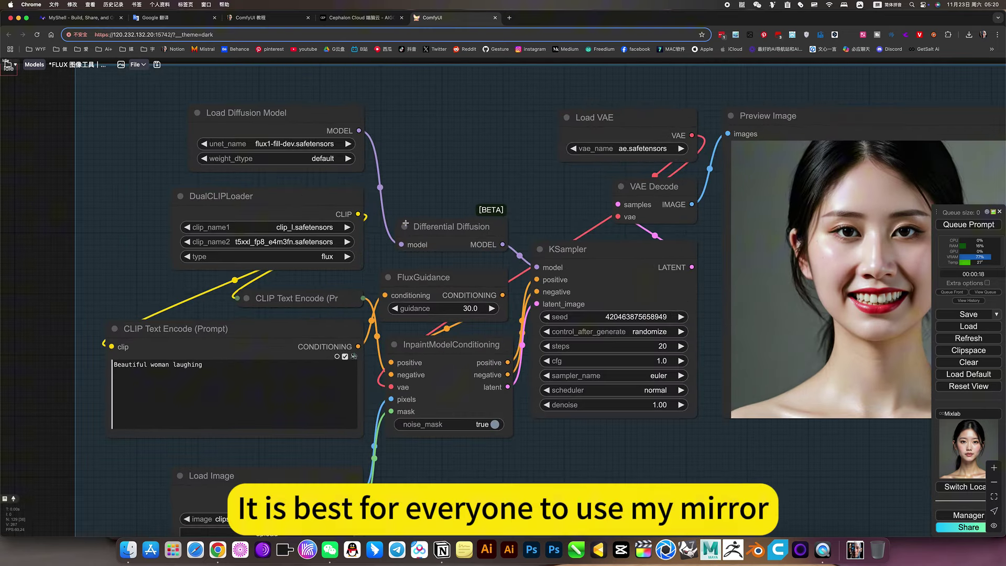
drag(421, 179, 398, 187)
scroll(397, 187, down, 3)
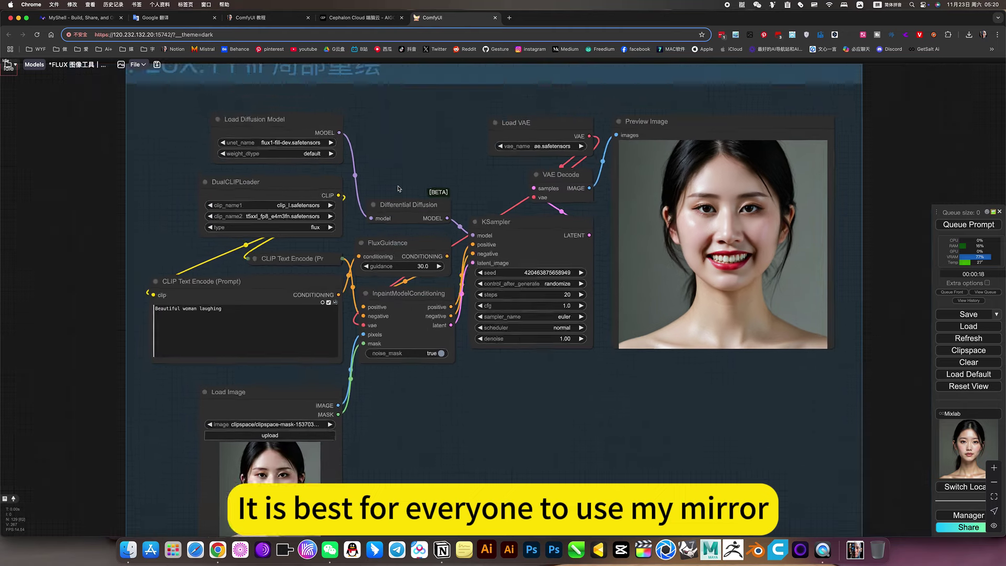
scroll(448, 315, down, 2)
scroll(455, 359, up, 1)
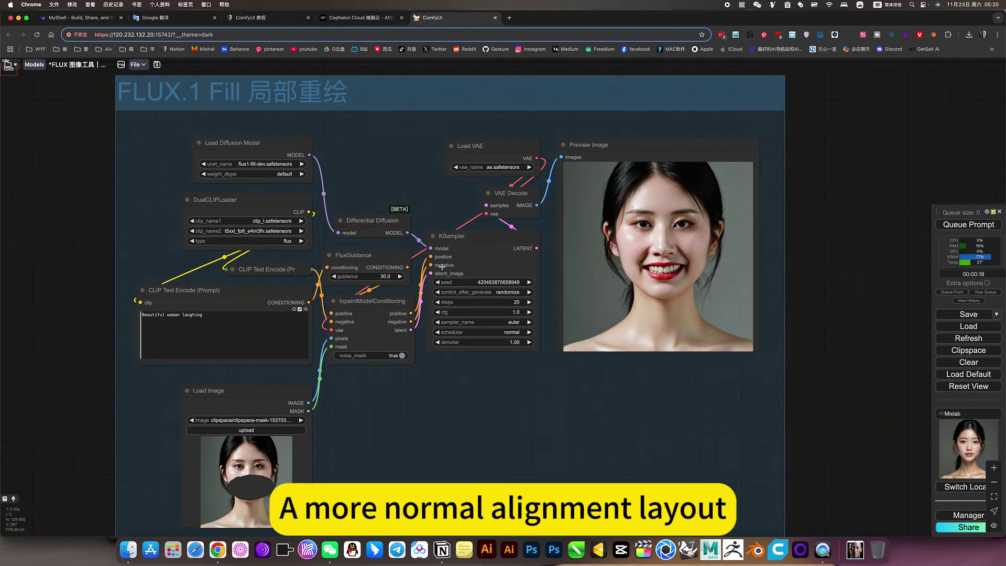
mouse_move(423, 399)
mouse_down()
mouse_move(429, 407)
mouse_move(769, 147)
mouse_up()
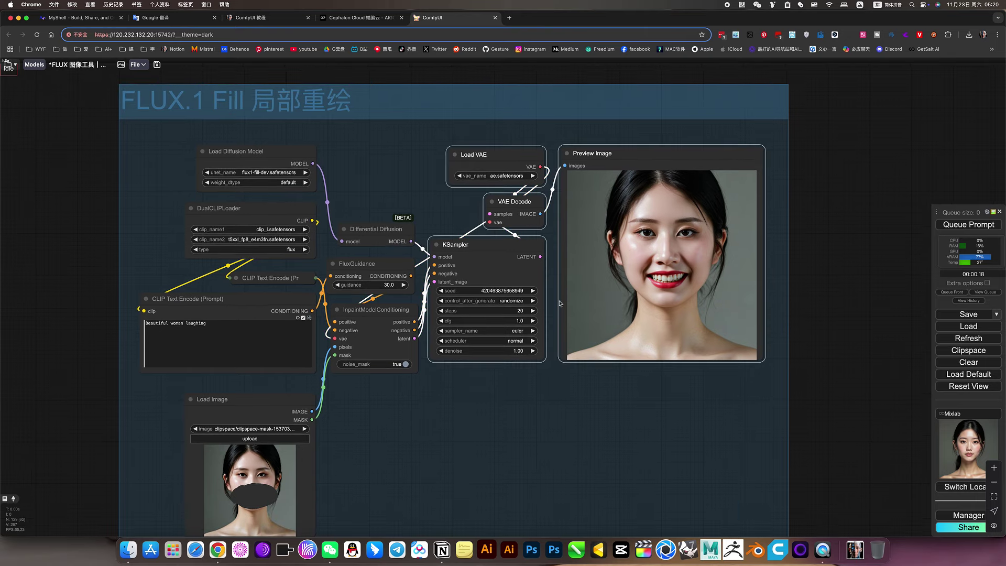
Shift the Load VAE, VAE Decode, KSampler and Preview nodes lower and select InpaintModelConditioning.
drag(525, 256, 525, 268)
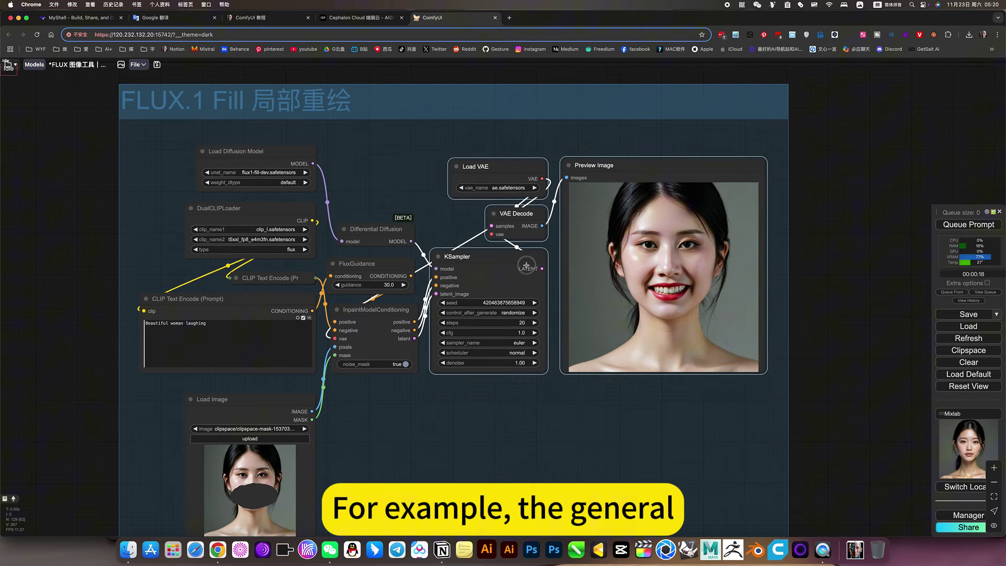
drag(601, 411, 609, 412)
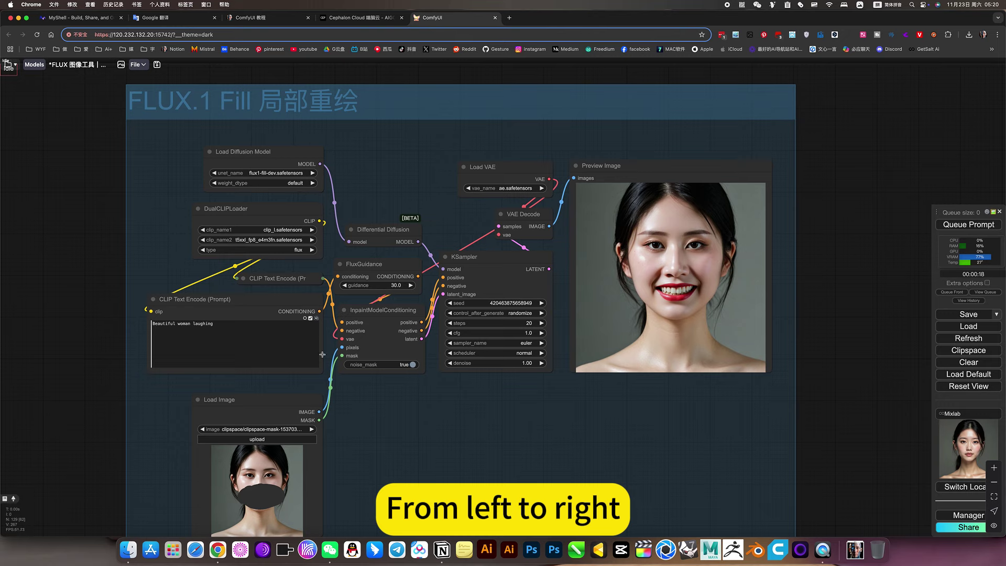
scroll(595, 425, up, 3)
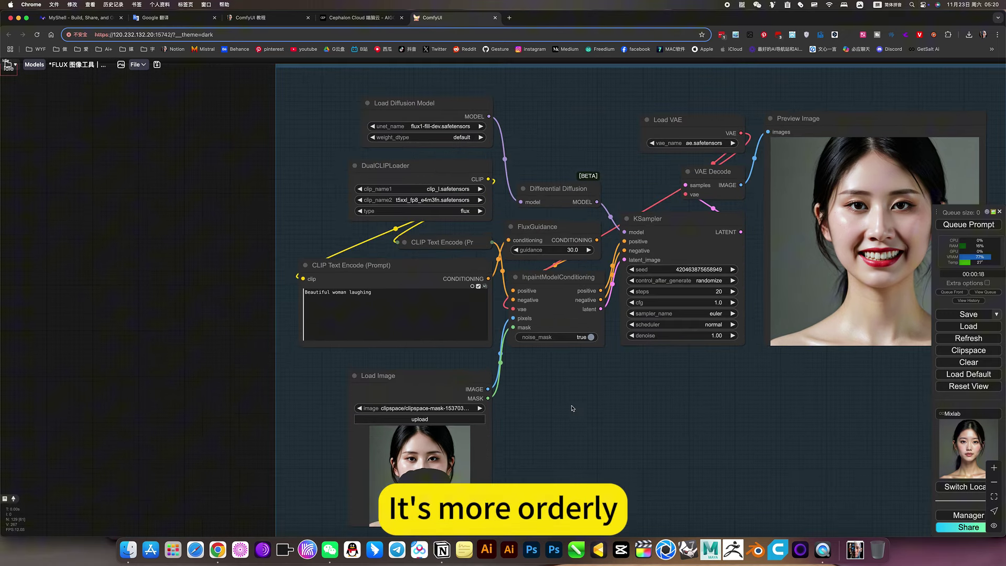
drag(562, 391, 549, 399)
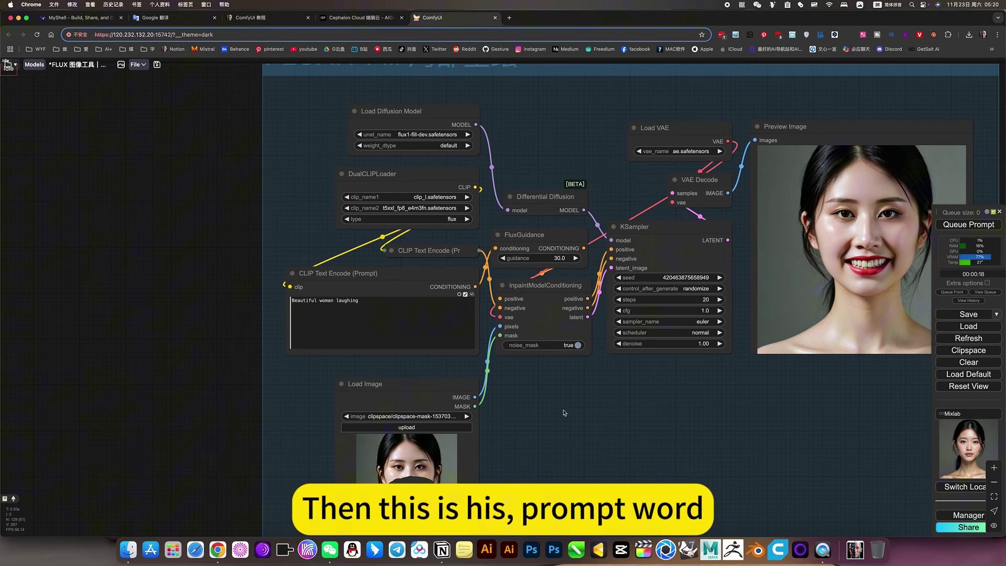
scroll(535, 417, up, 2)
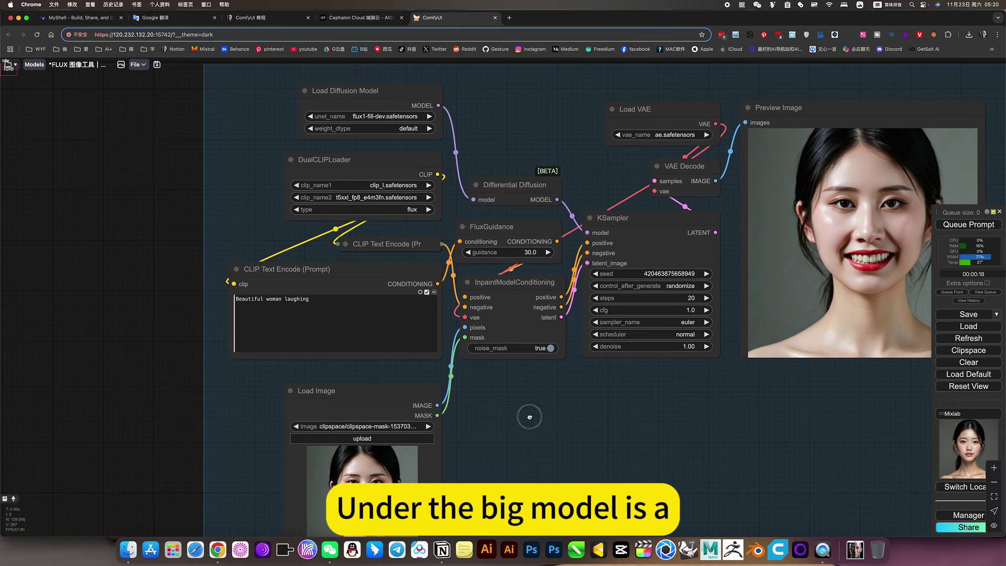
drag(530, 417, 517, 361)
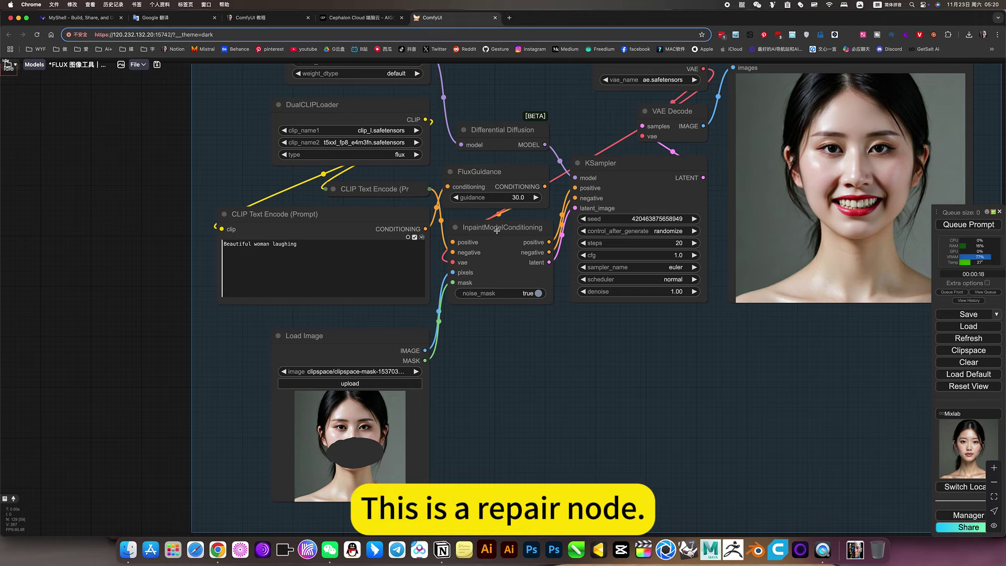
click(502, 245)
scroll(539, 307, down, 2)
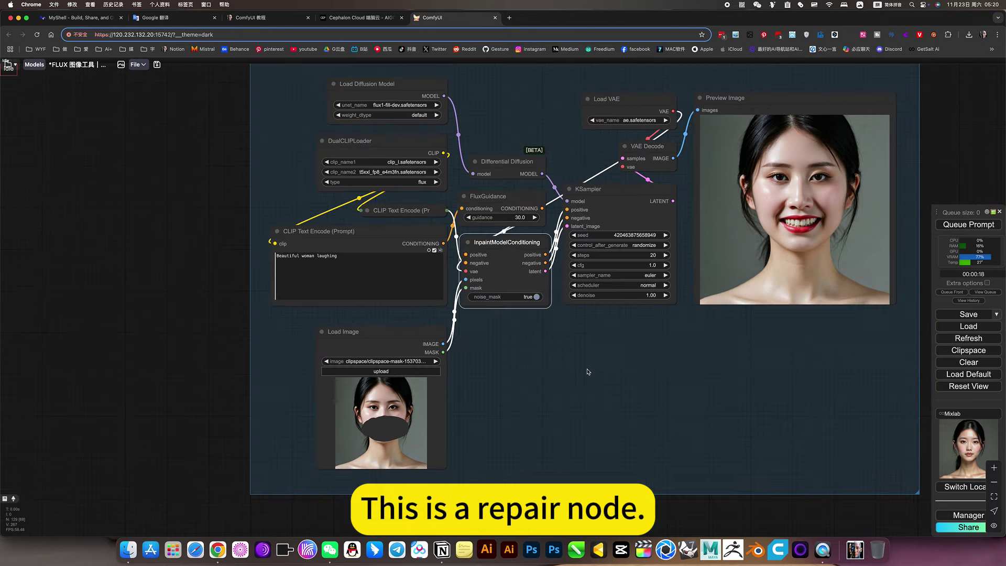
scroll(590, 369, down, 3)
scroll(598, 366, down, 2)
scroll(585, 398, down, 5)
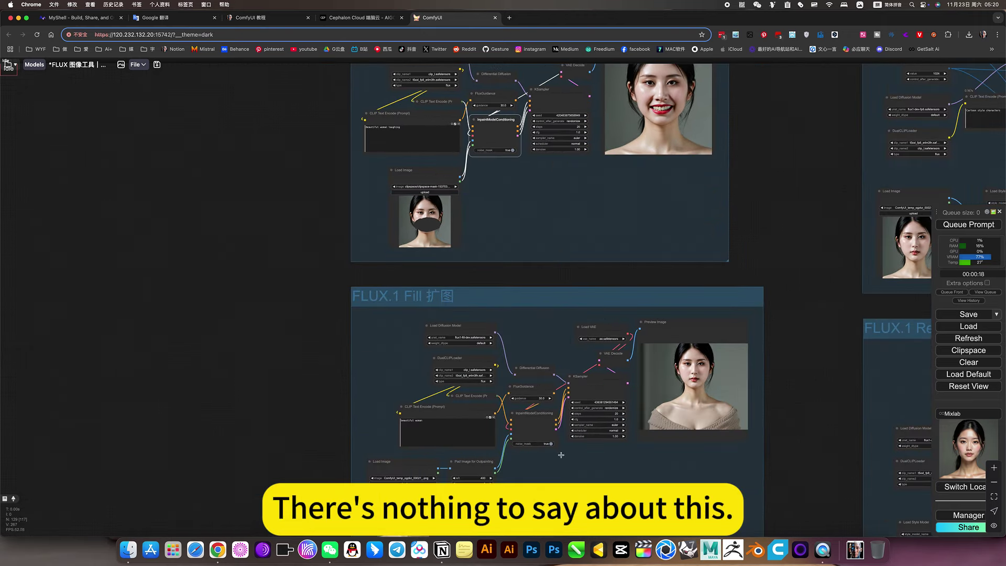
scroll(585, 398, down, 3)
scroll(501, 410, up, 5)
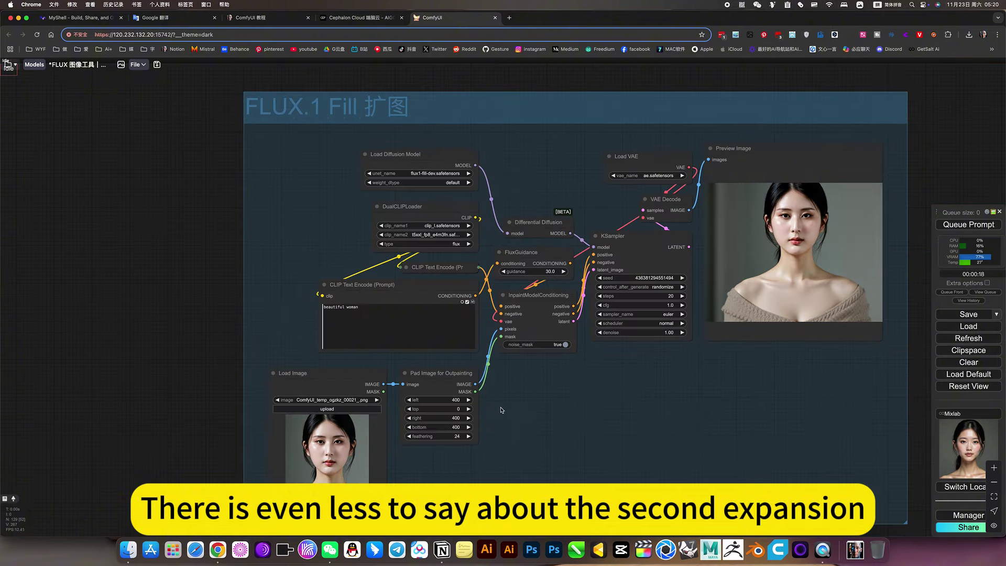
scroll(367, 434, up, 3)
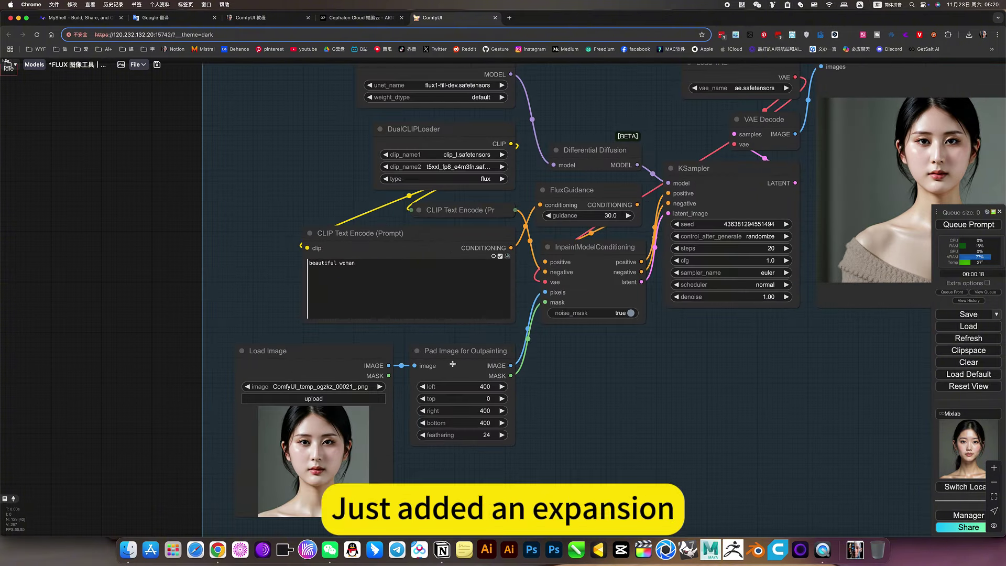
click(464, 350)
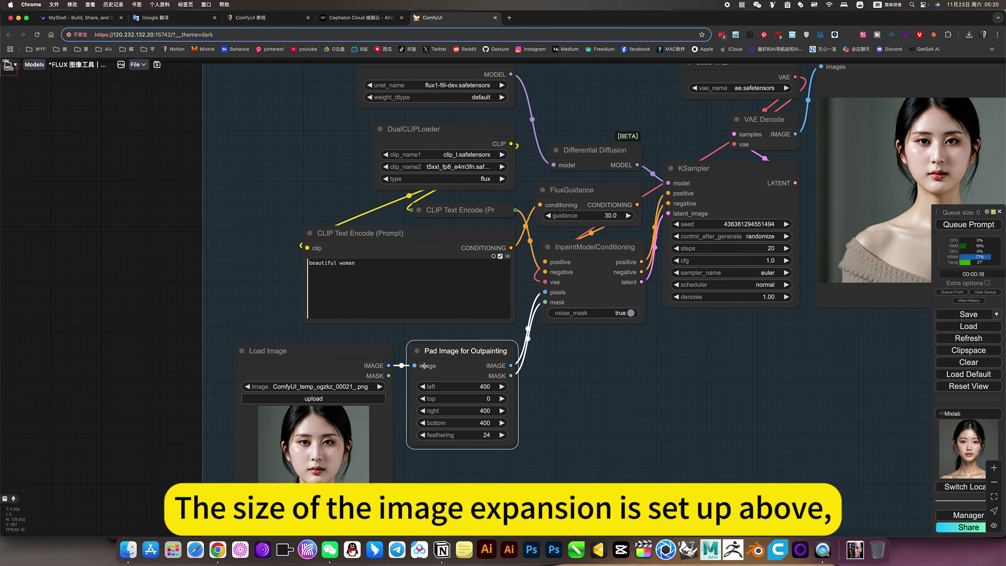
scroll(444, 361, up, 4)
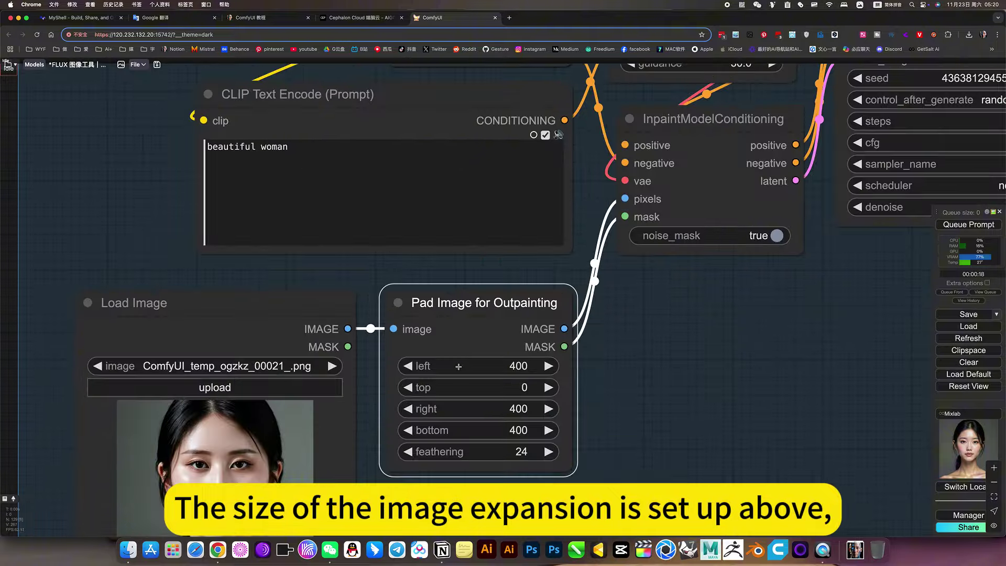
scroll(547, 418, down, 5)
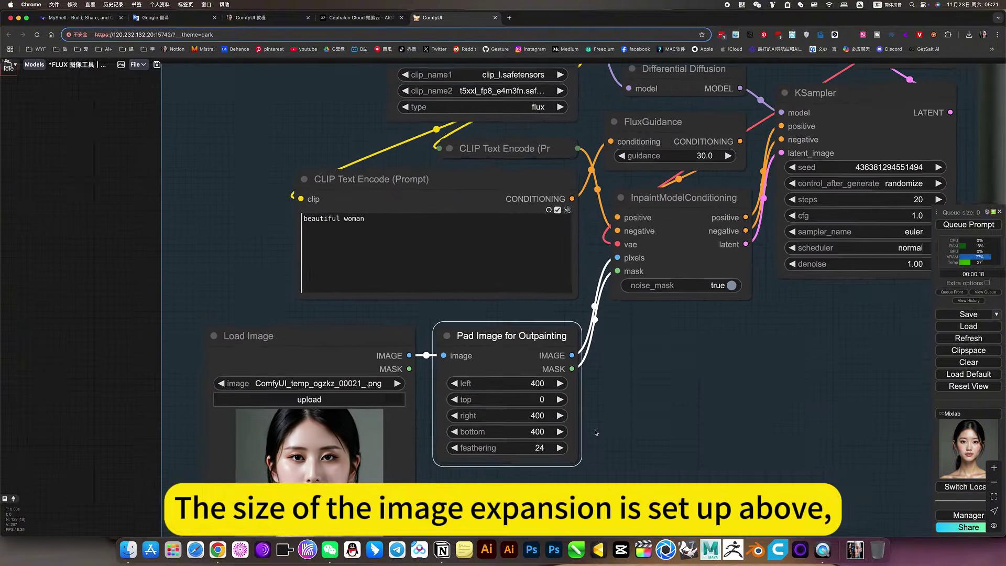
scroll(683, 236, down, 3)
scroll(786, 196, up, 4)
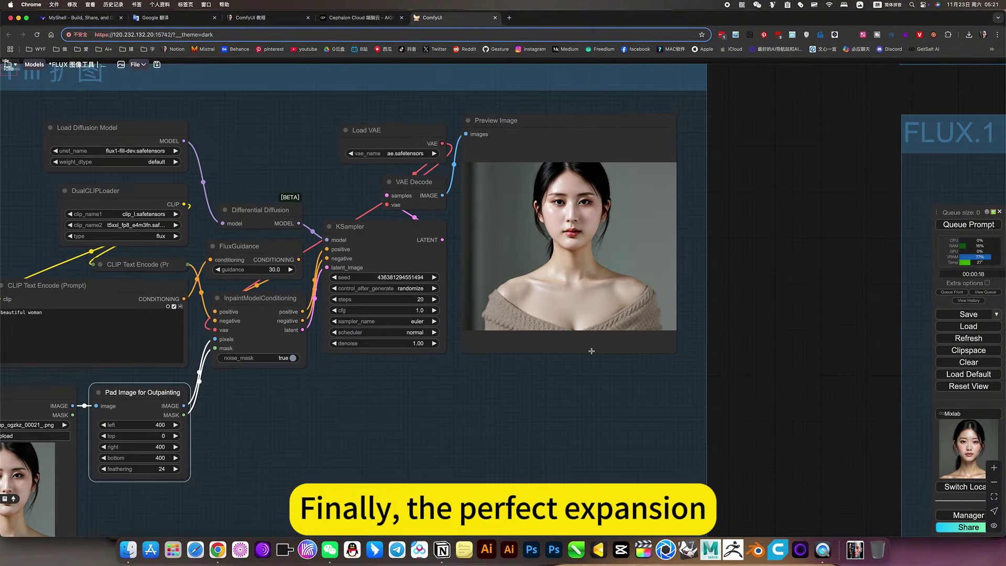
scroll(591, 351, down, 3)
scroll(591, 331, down, 3)
scroll(594, 299, down, 3)
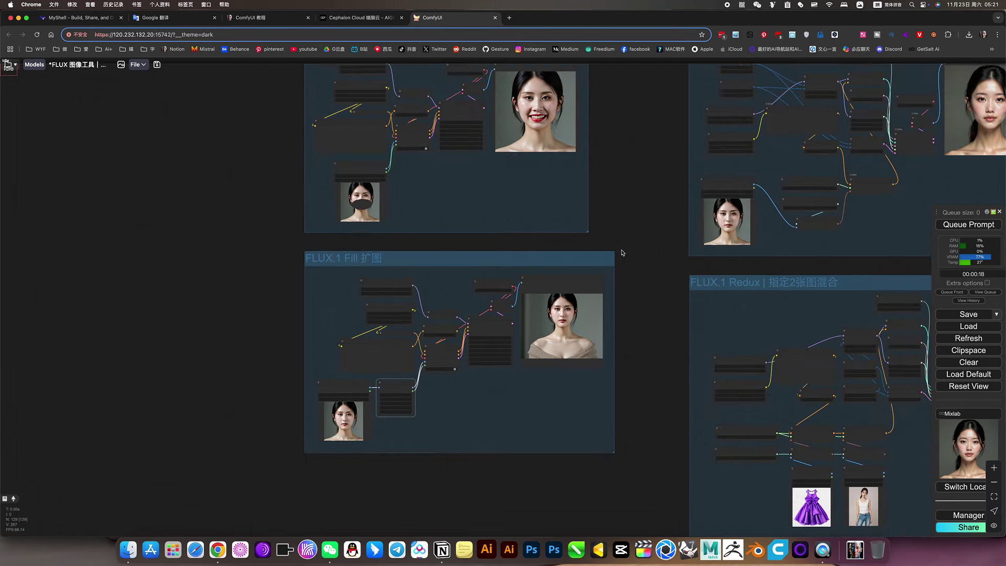
Reveal the Load Style Model's full model name and check the available CLIP vision models.
drag(622, 253, 575, 253)
scroll(405, 296, up, 4)
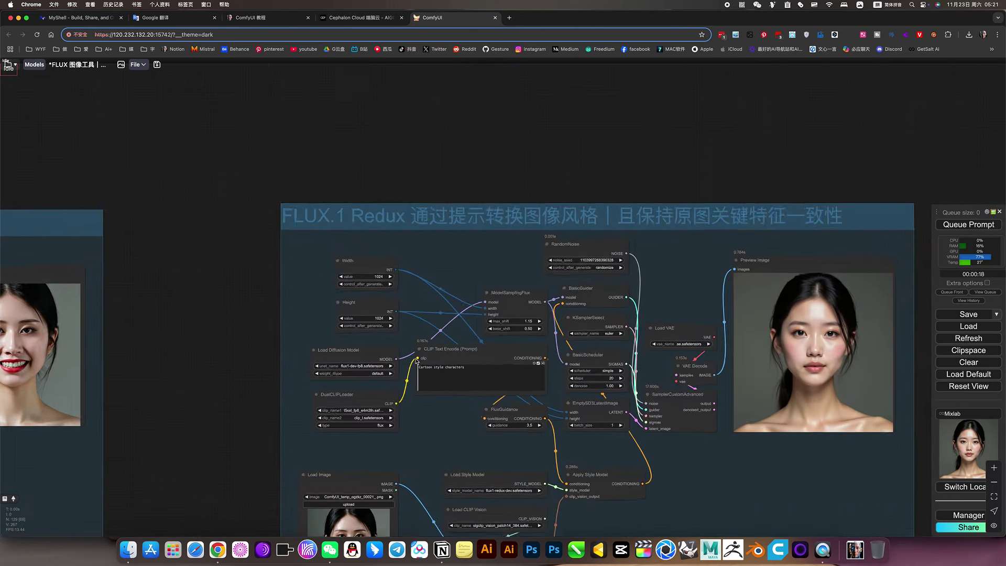
scroll(405, 315, up, 3)
scroll(368, 335, up, 2)
drag(382, 353, 368, 336)
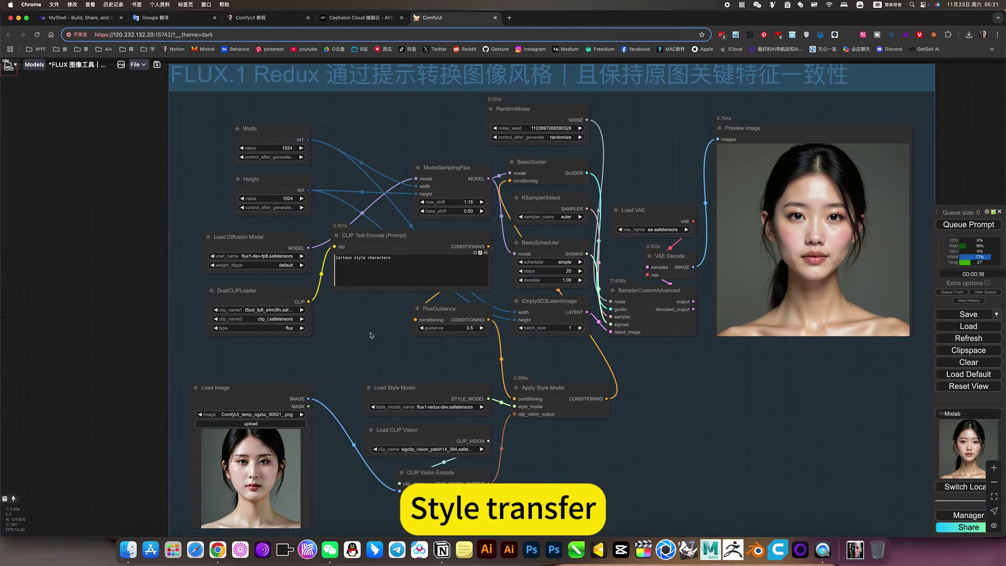
scroll(392, 348, up, 2)
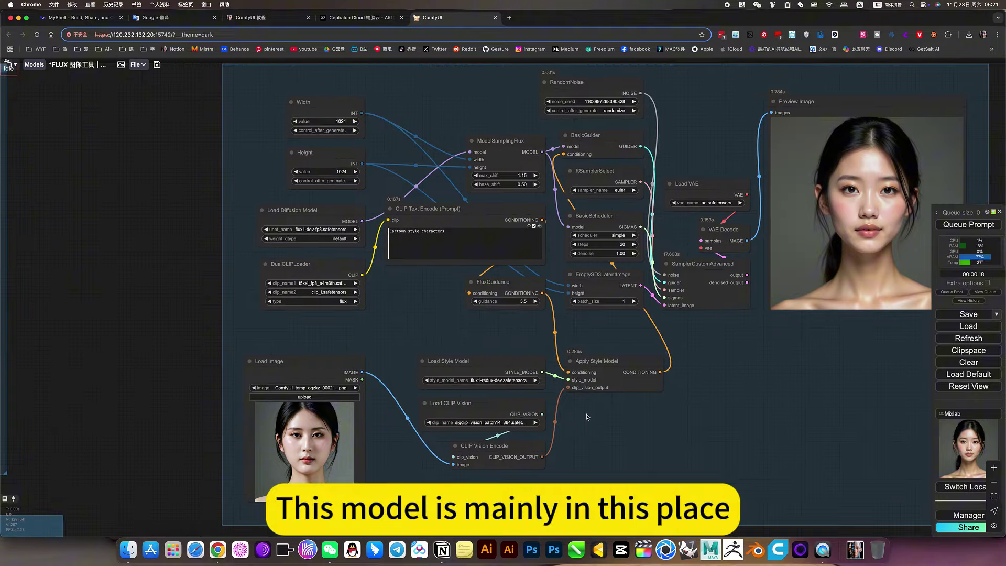
scroll(409, 361, up, 3)
scroll(432, 375, up, 3)
scroll(433, 375, up, 4)
scroll(425, 338, up, 2)
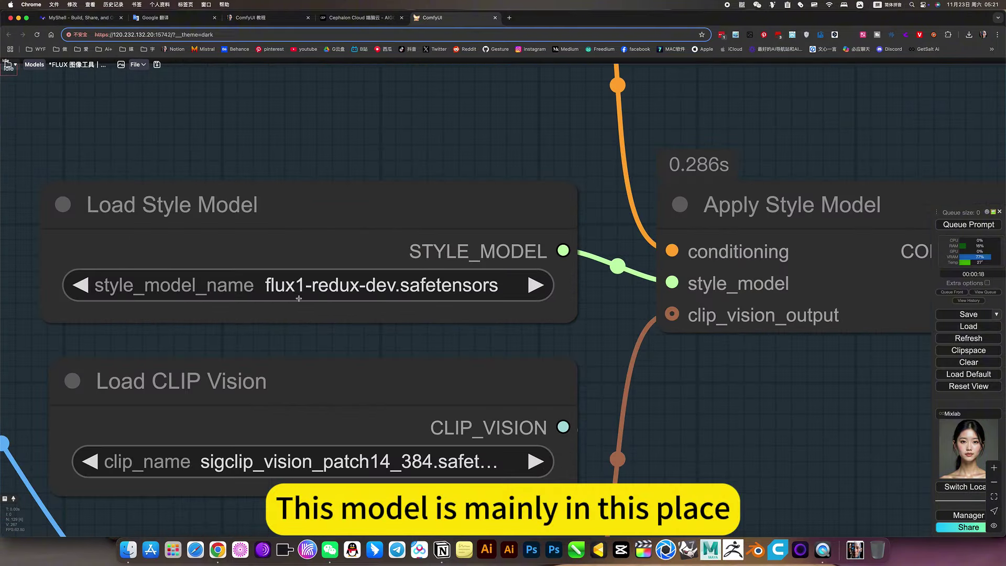
click(405, 292)
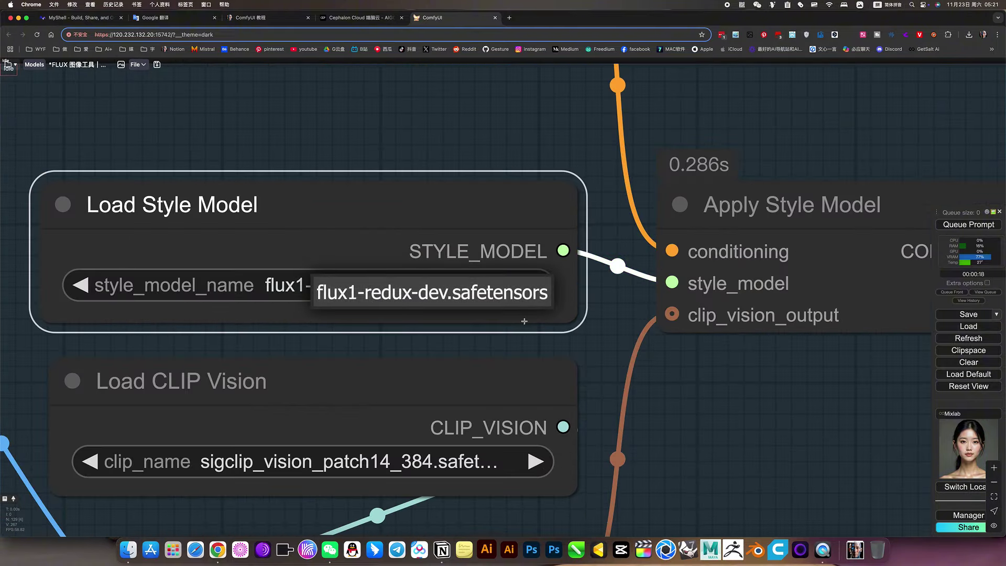
click(707, 402)
scroll(708, 403, down, 4)
scroll(704, 438, down, 1)
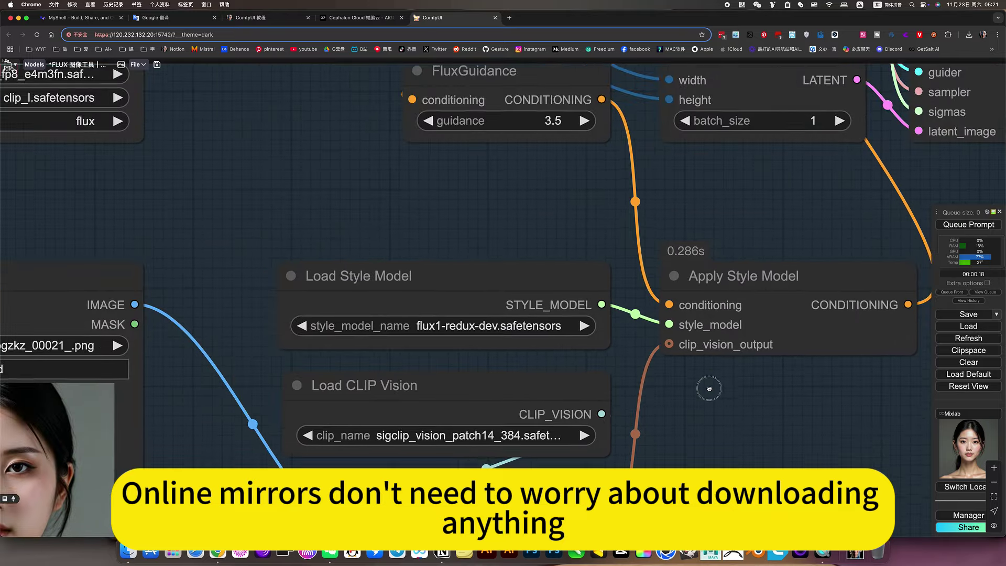
scroll(708, 388, down, 2)
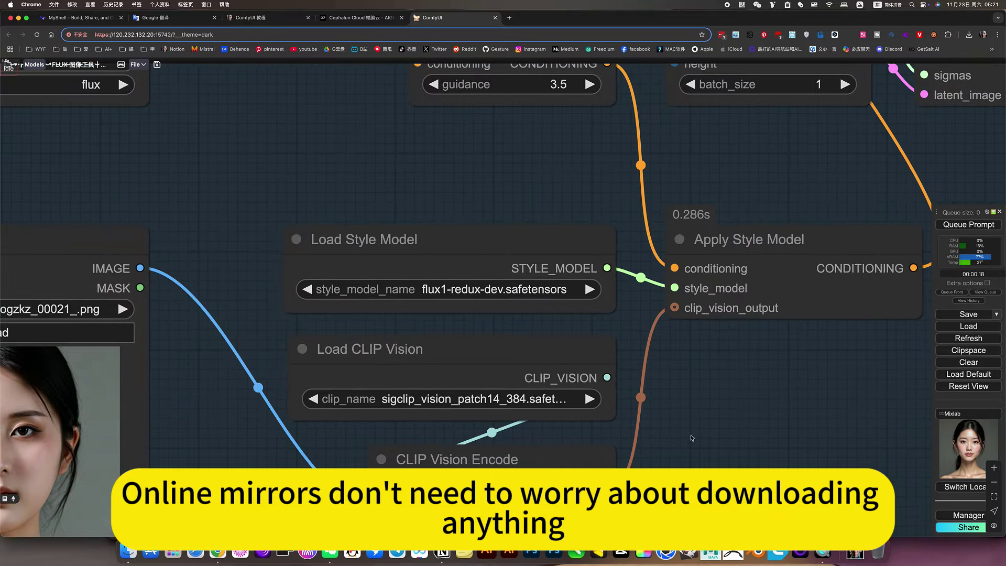
click(531, 399)
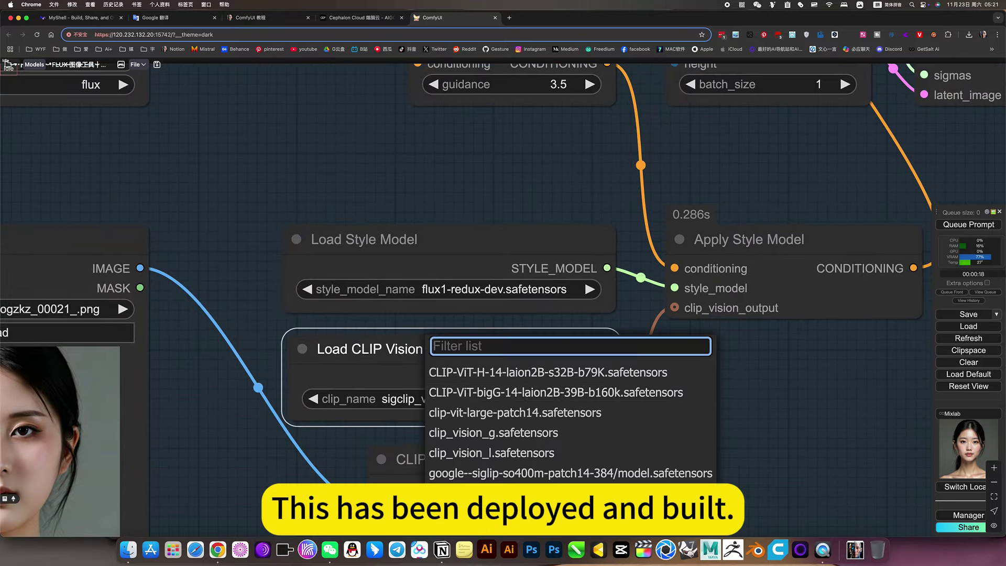
click(810, 425)
scroll(748, 417, down, 3)
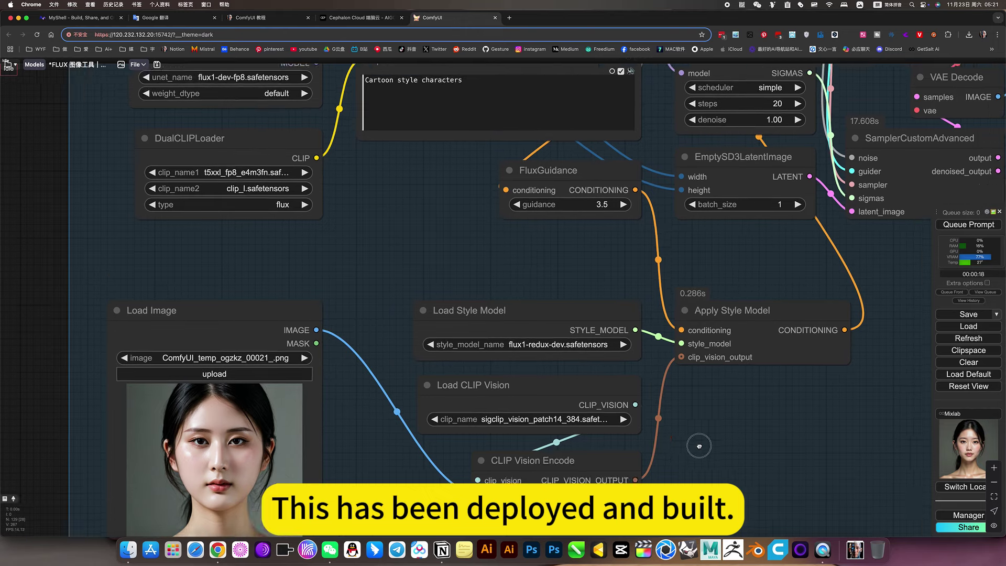
Pan around the Redux style-transfer group to bring its reference image nodes into view.
mouse_move(759, 409)
mouse_down()
mouse_move(704, 448)
mouse_move(709, 455)
mouse_up()
scroll(704, 447, down, 3)
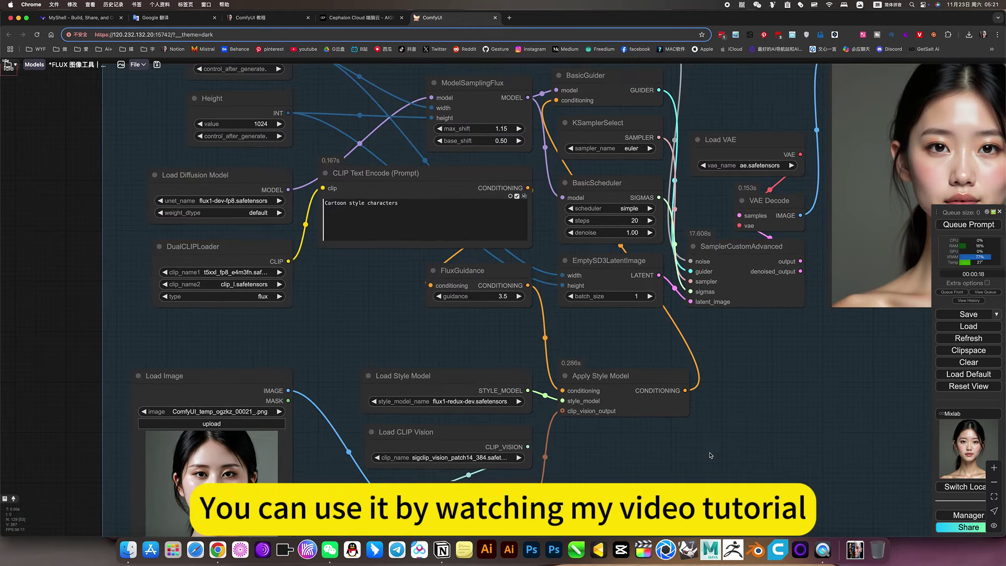
scroll(710, 455, down, 4)
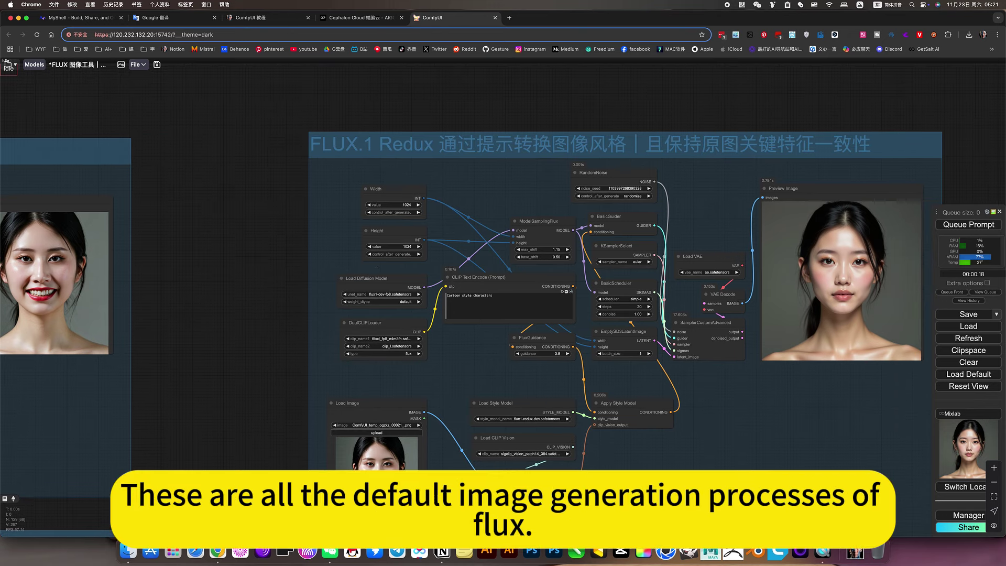
drag(665, 465, 645, 463)
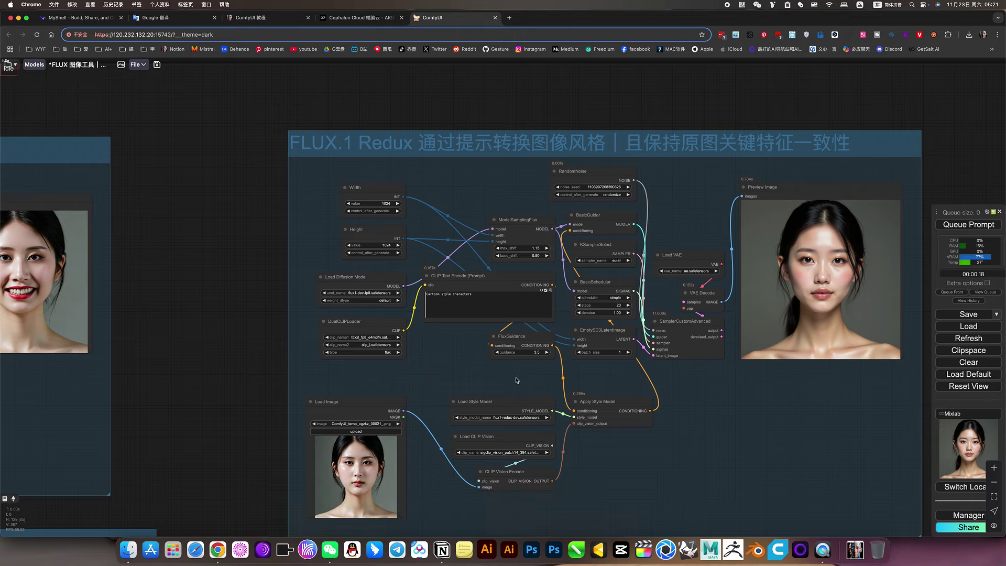
scroll(608, 365, up, 3)
scroll(511, 369, down, 2)
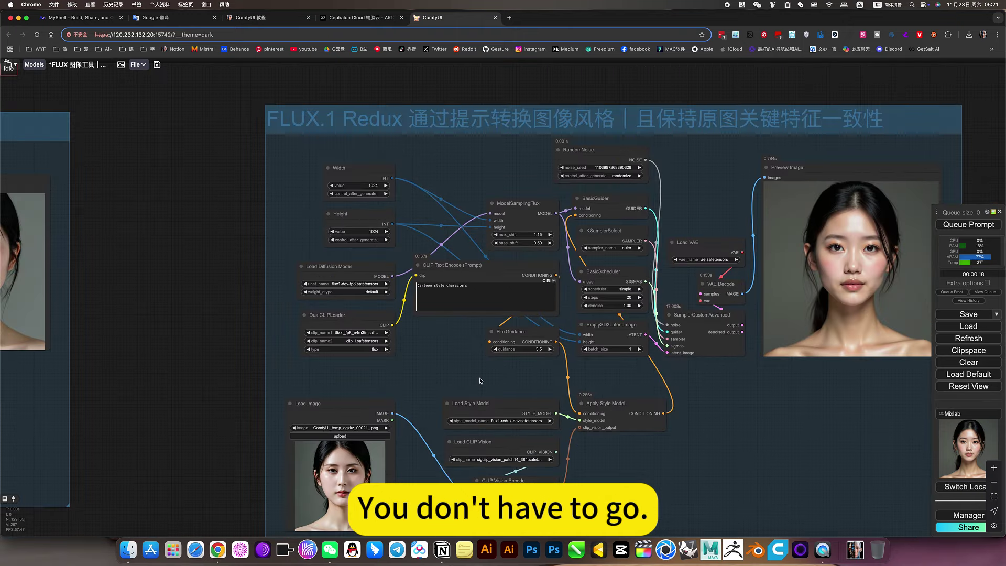
drag(481, 381, 774, 391)
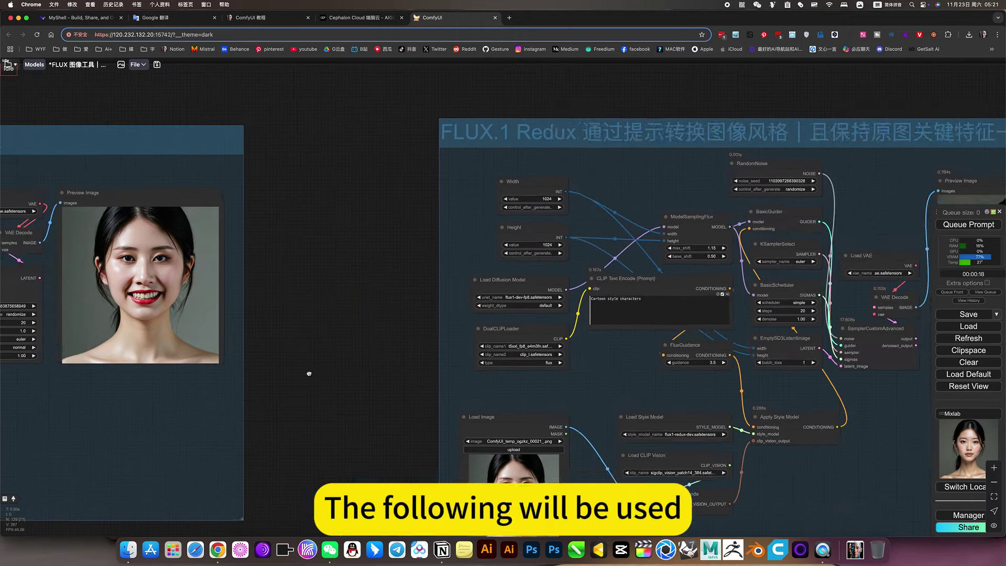
drag(802, 201, 583, 194)
drag(802, 379, 635, 229)
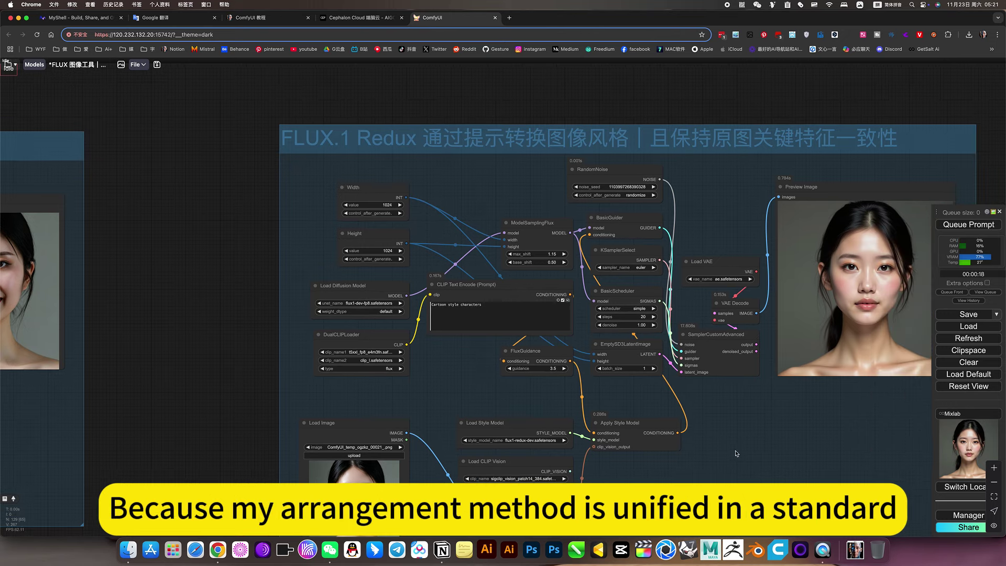
drag(737, 454, 318, 349)
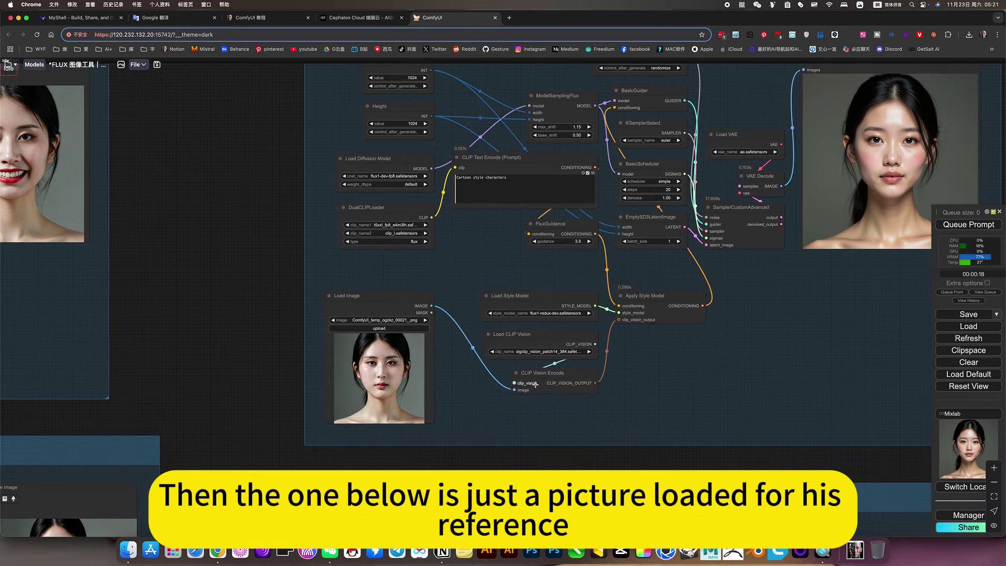
drag(697, 360, 686, 401)
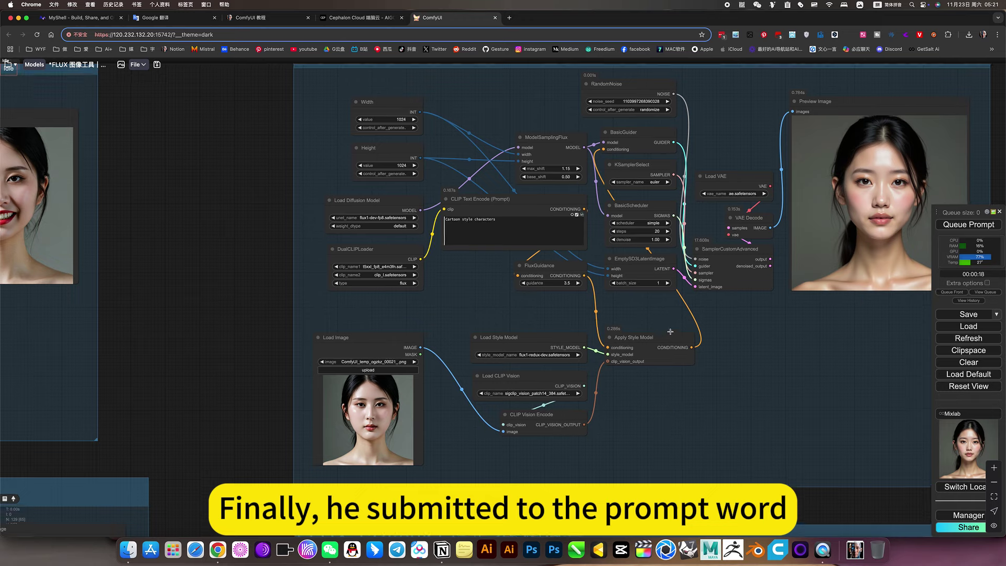
Select the Apply Style Model node to show its links and reposition the style-transfer group.
click(656, 338)
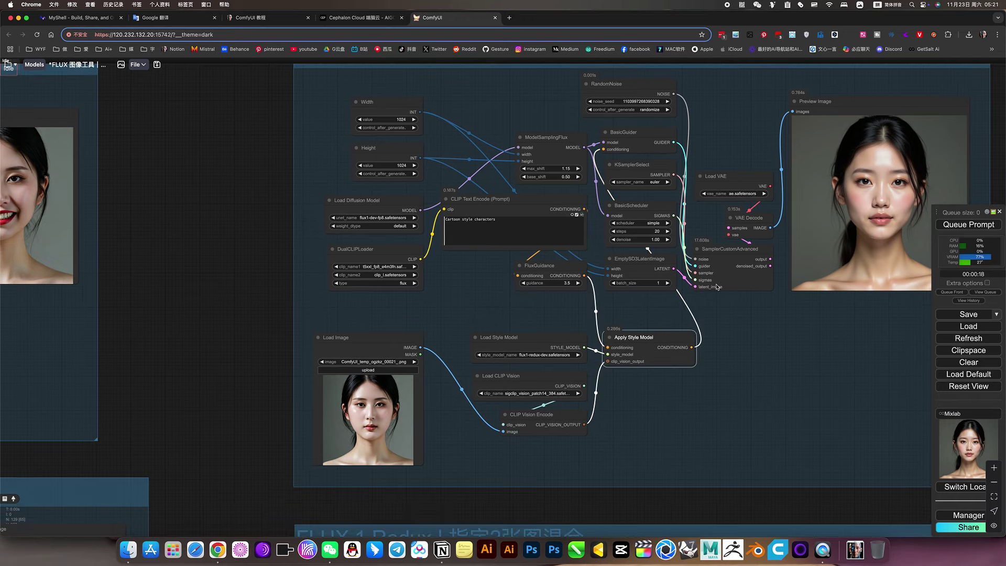
drag(751, 349, 741, 359)
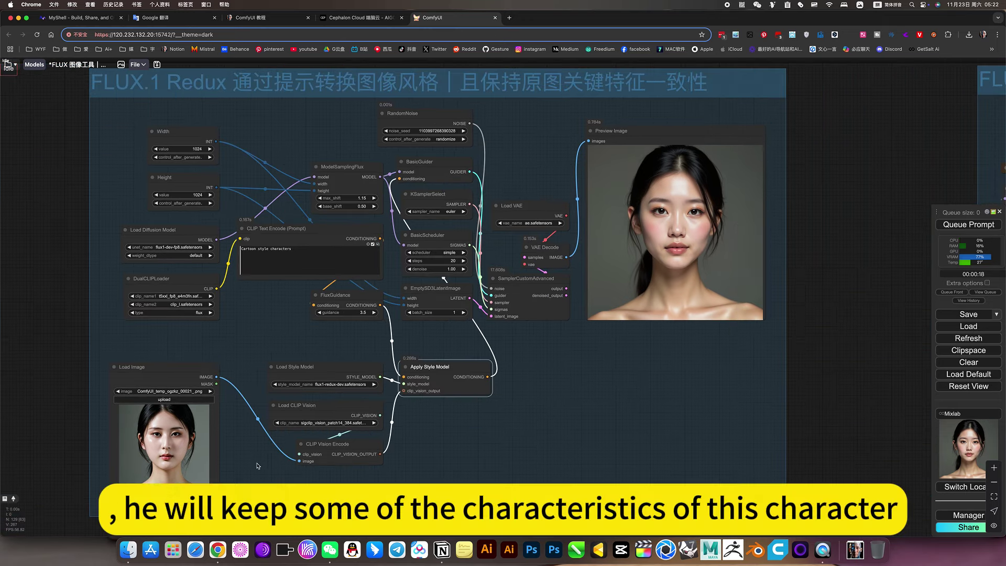
scroll(258, 465, up, 2)
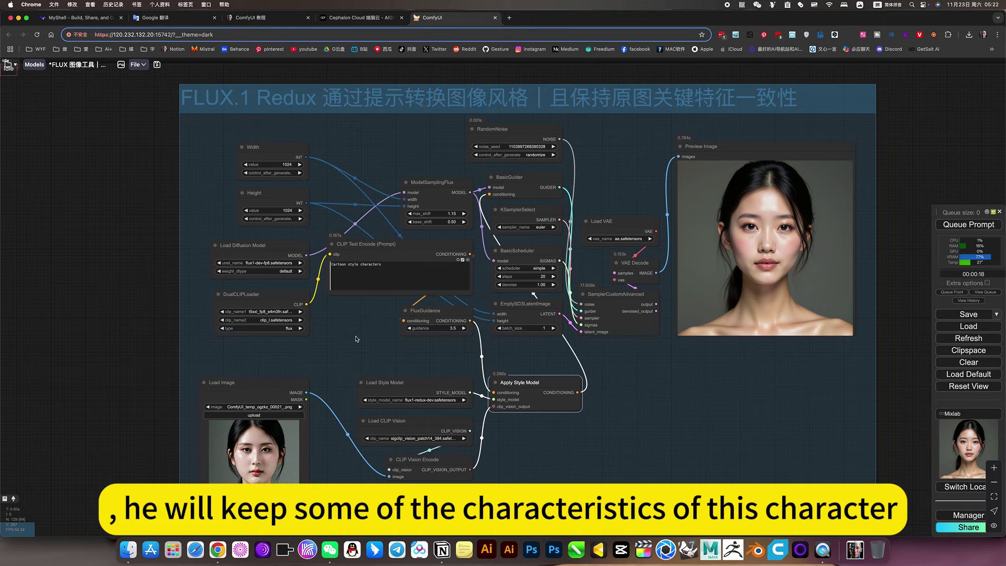
scroll(356, 345, down, 5)
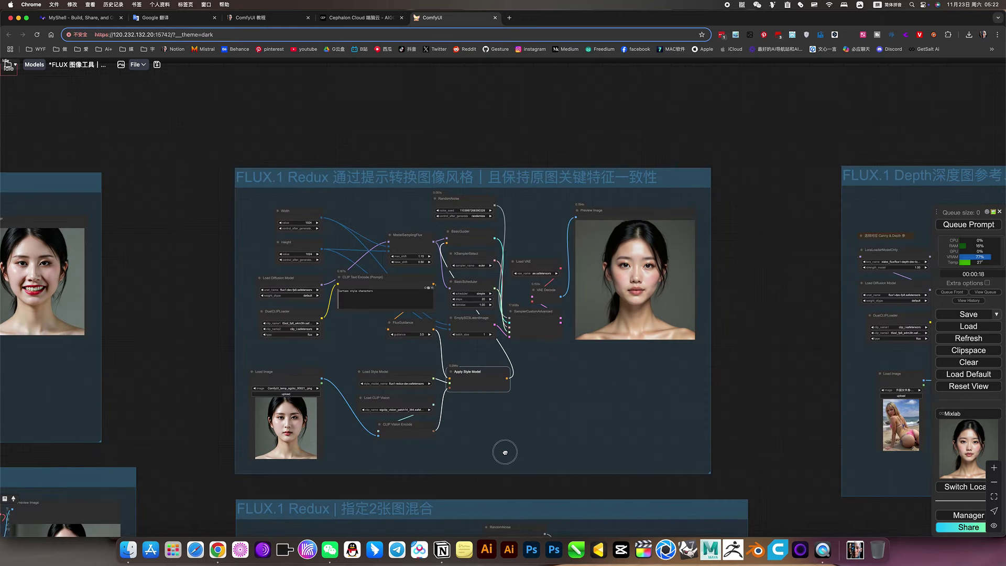
drag(506, 452, 437, 291)
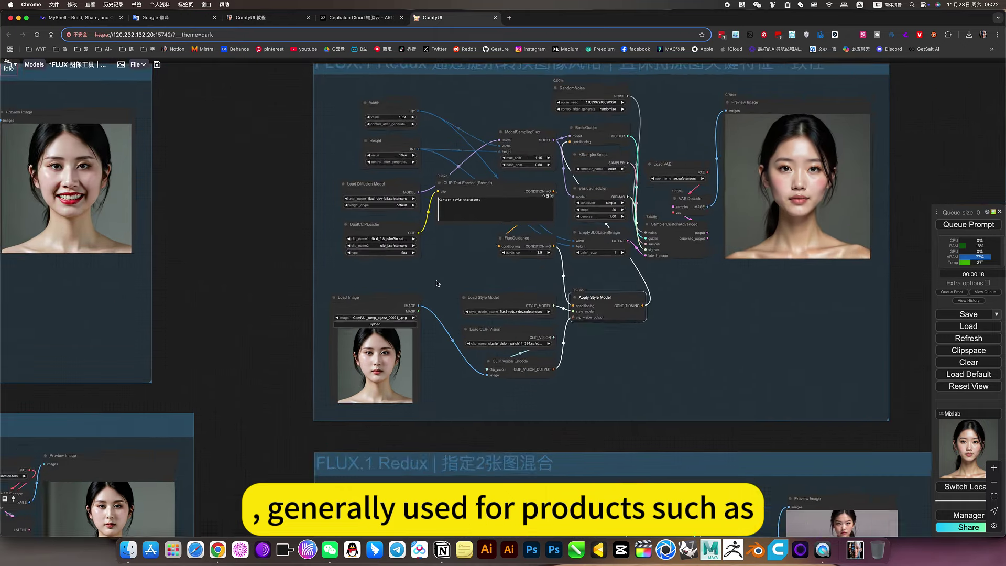
scroll(438, 291, up, 5)
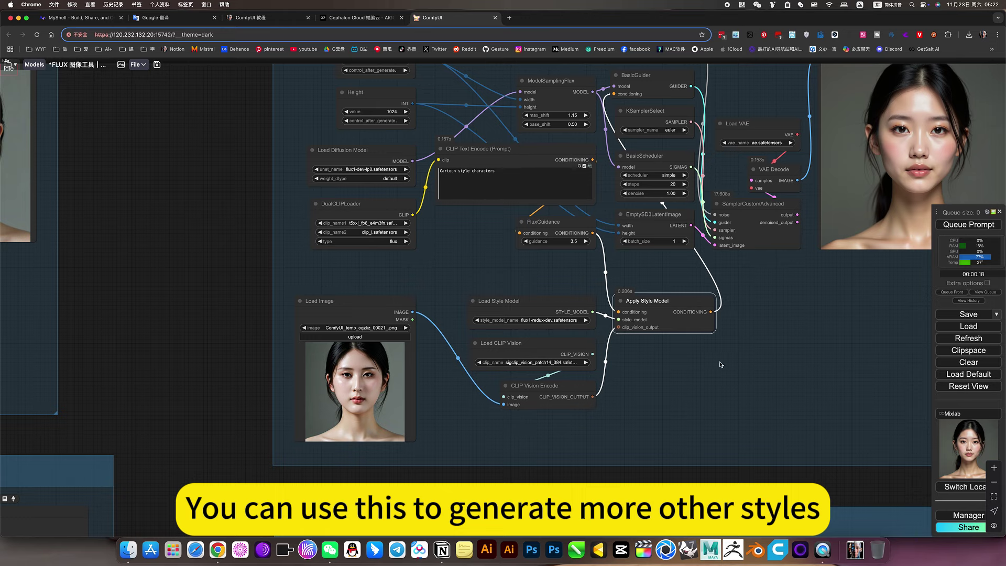
scroll(720, 363, down, 3)
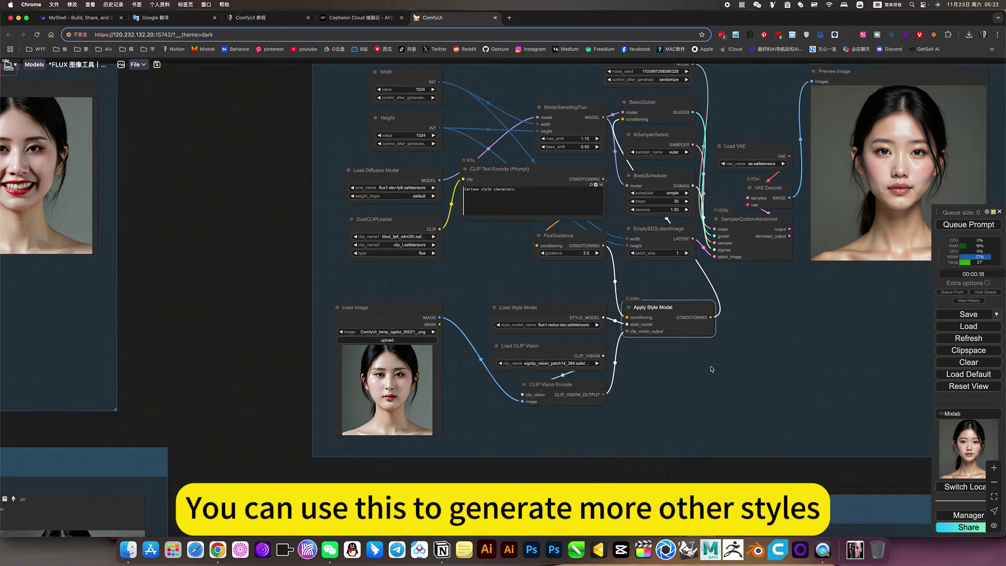
scroll(720, 364, down, 3)
scroll(747, 275, down, 2)
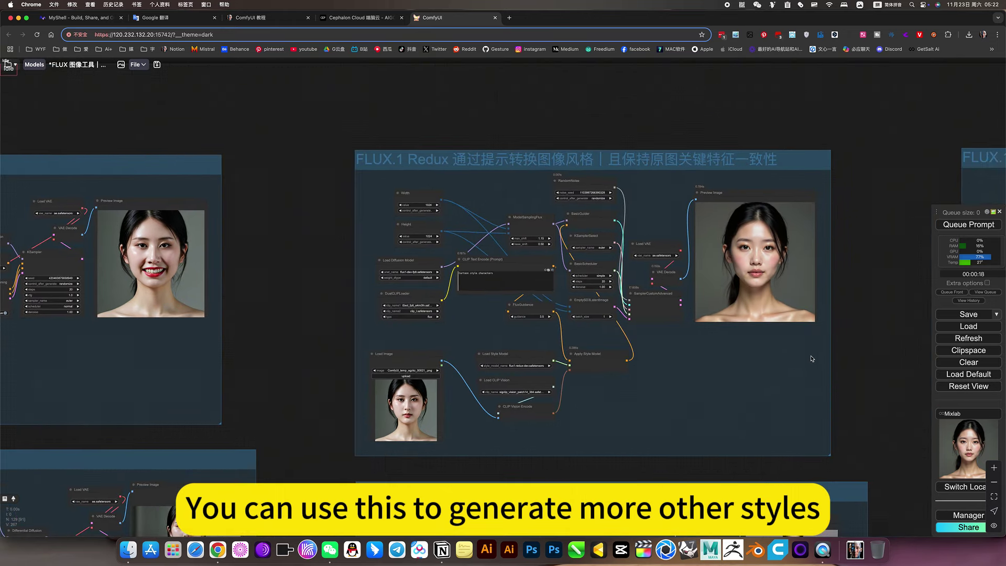
Pan to centre the two-image mix group with its title and neighbouring groups visible.
drag(756, 377, 600, 285)
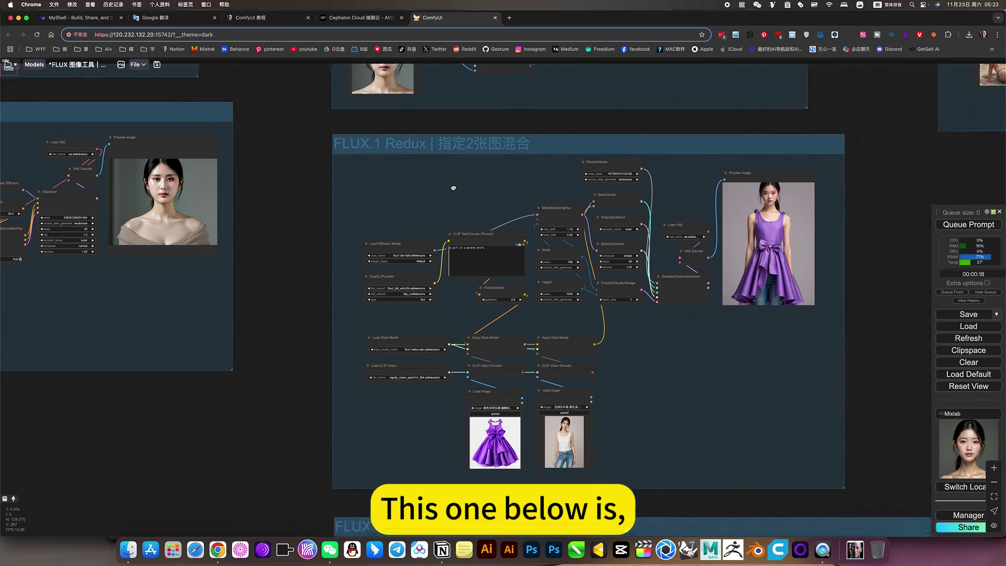
drag(520, 307, 526, 186)
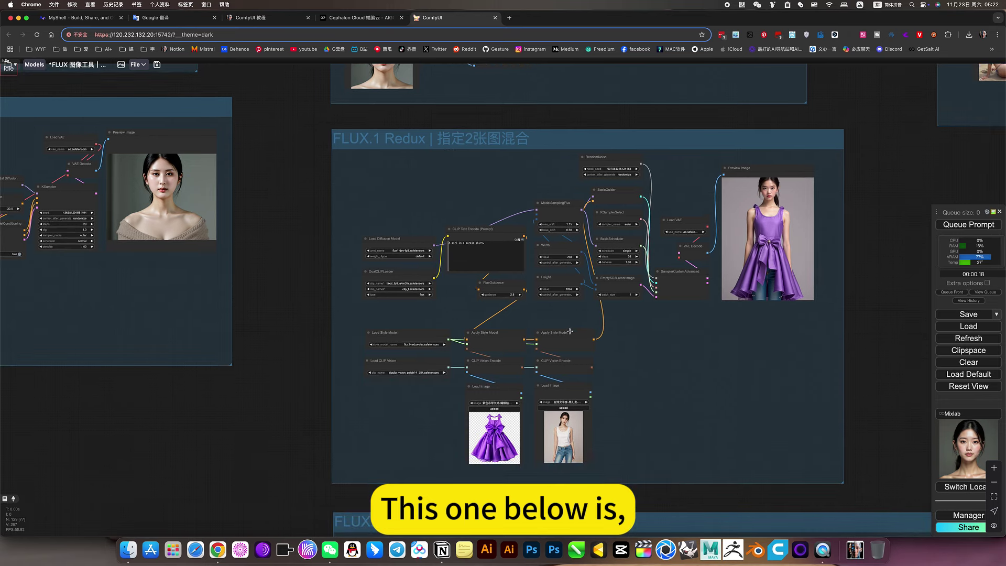
scroll(572, 333, up, 3)
scroll(572, 332, up, 3)
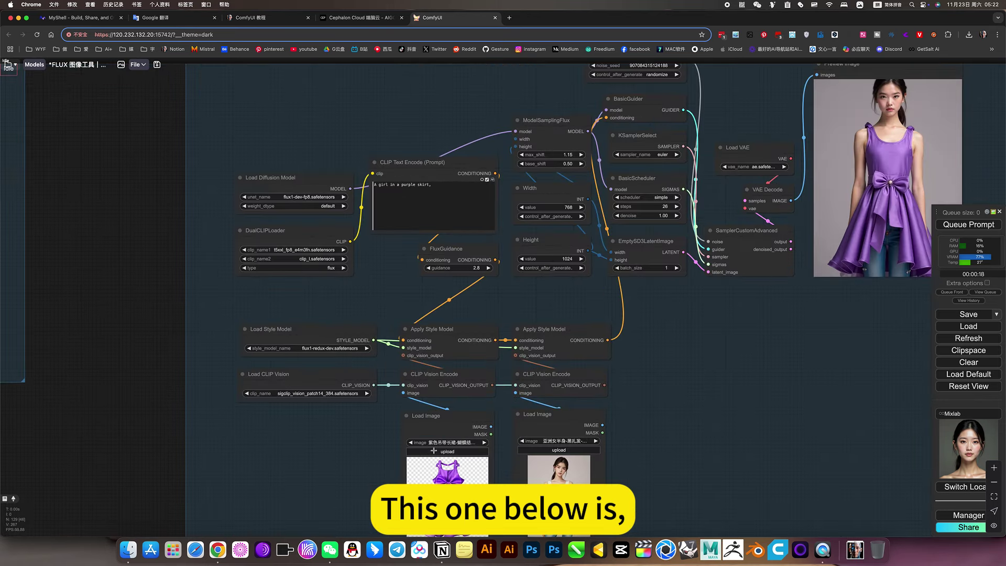
drag(681, 346, 701, 300)
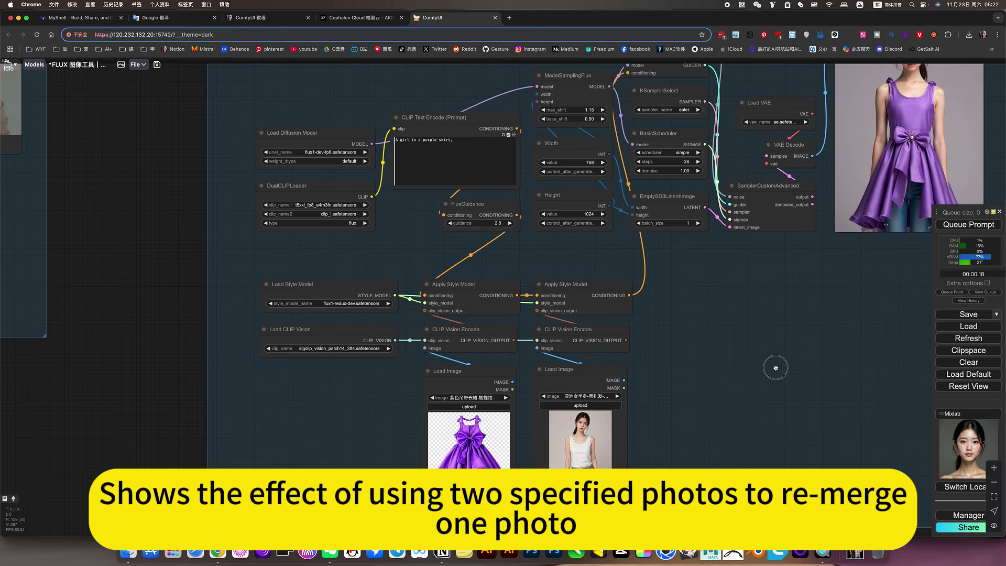
drag(683, 445, 517, 565)
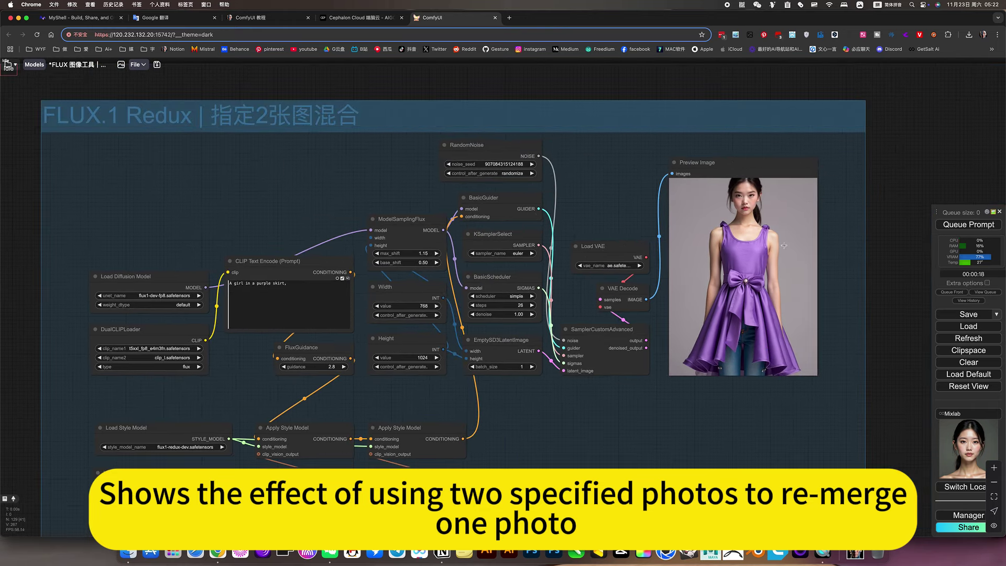
scroll(626, 420, down, 3)
drag(625, 420, 462, 466)
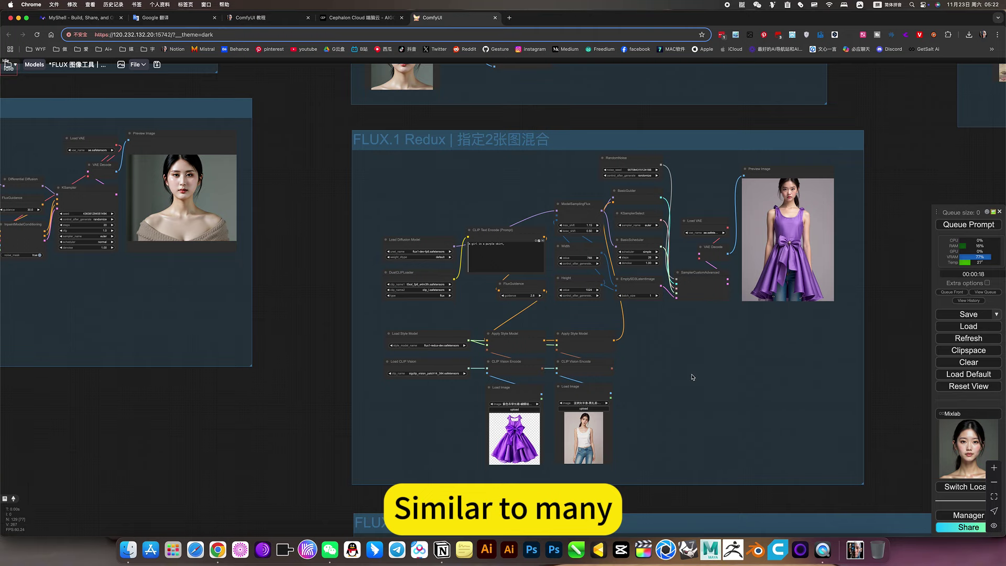
scroll(693, 376, up, 4)
Pan across the mix group's input images and nodes to show the purple dress preview fully.
drag(779, 346, 774, 324)
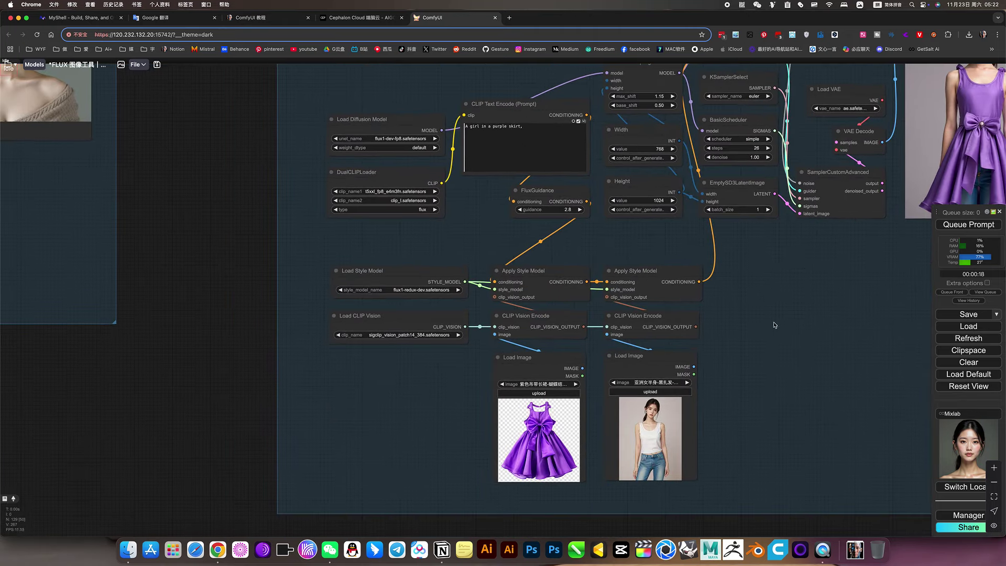
drag(816, 391, 789, 282)
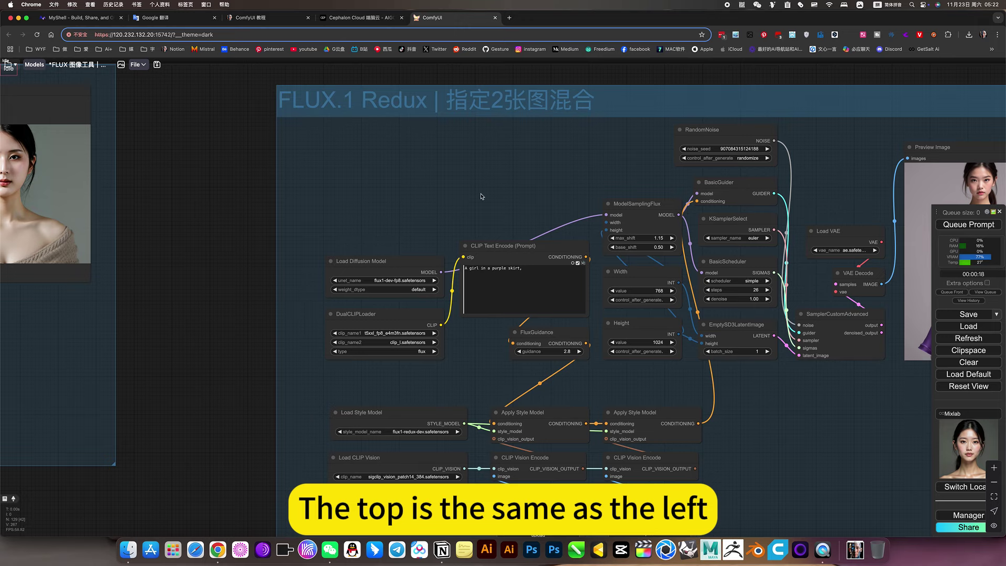
scroll(482, 196, down, 3)
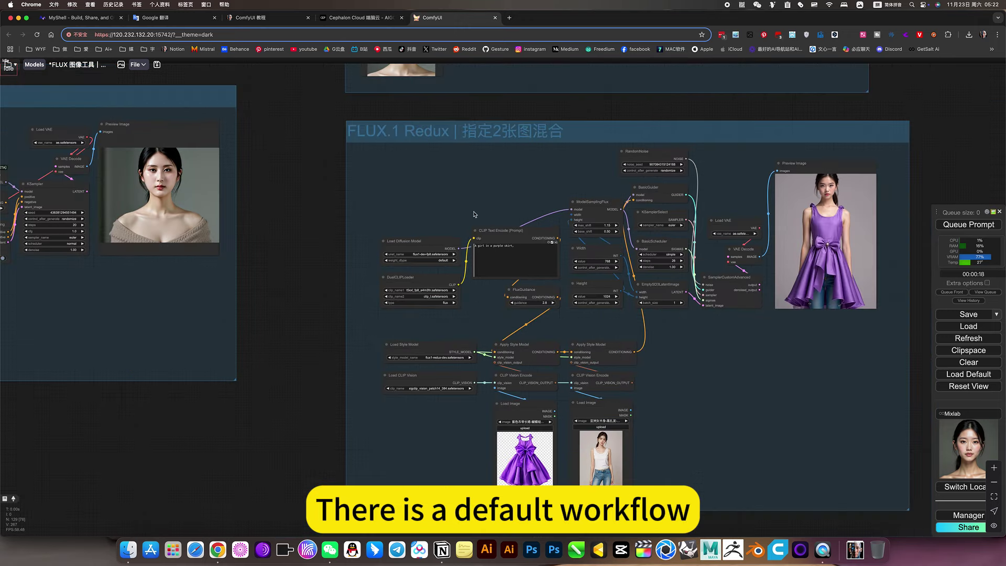
scroll(474, 213, up, 3)
drag(463, 190, 386, 194)
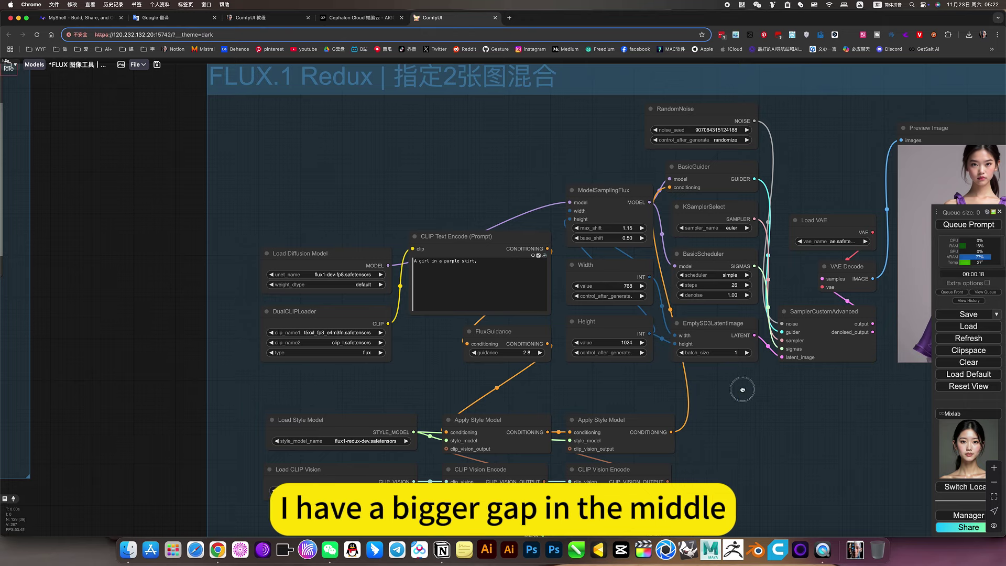
drag(766, 408, 695, 326)
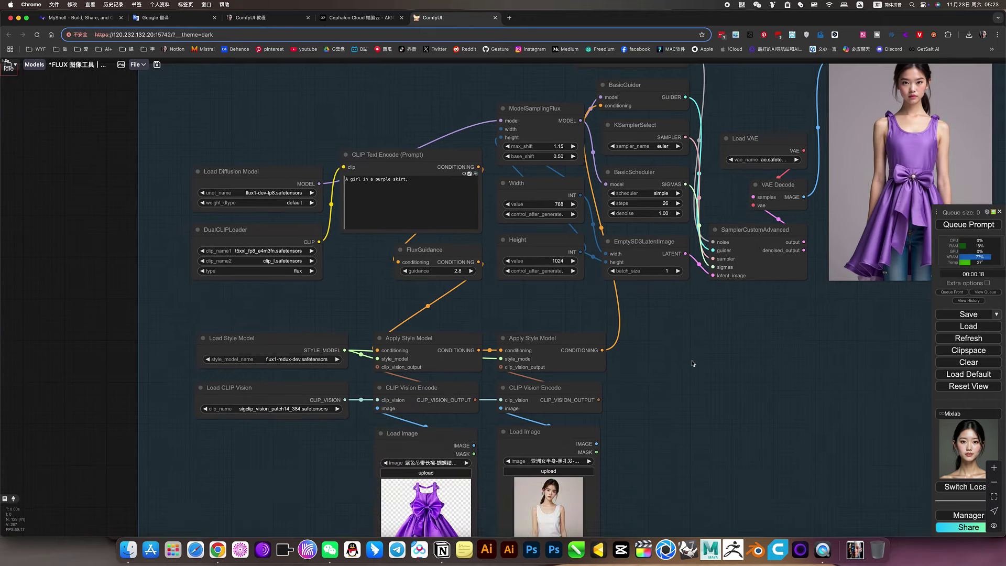
scroll(691, 364, down, 3)
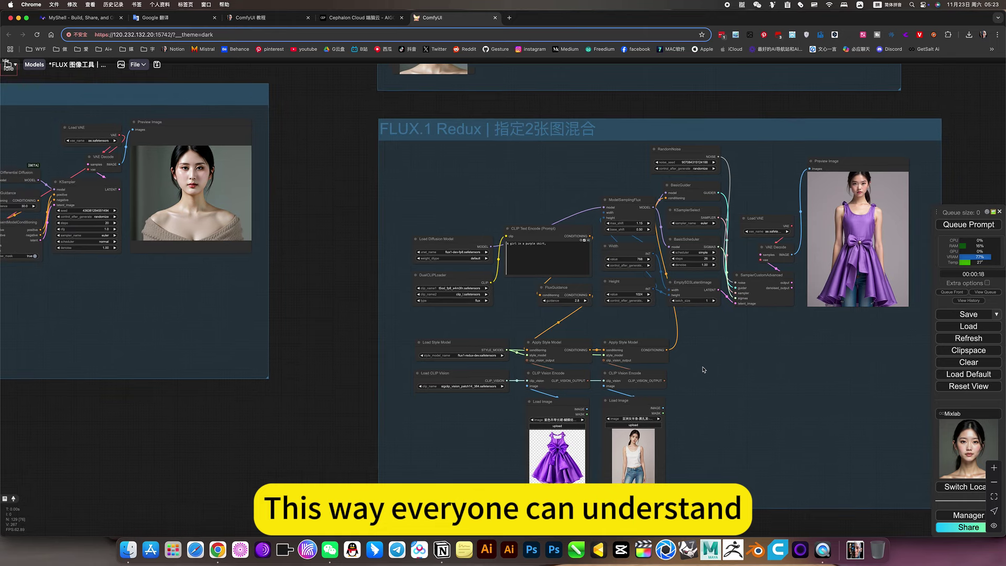
scroll(691, 374, up, 5)
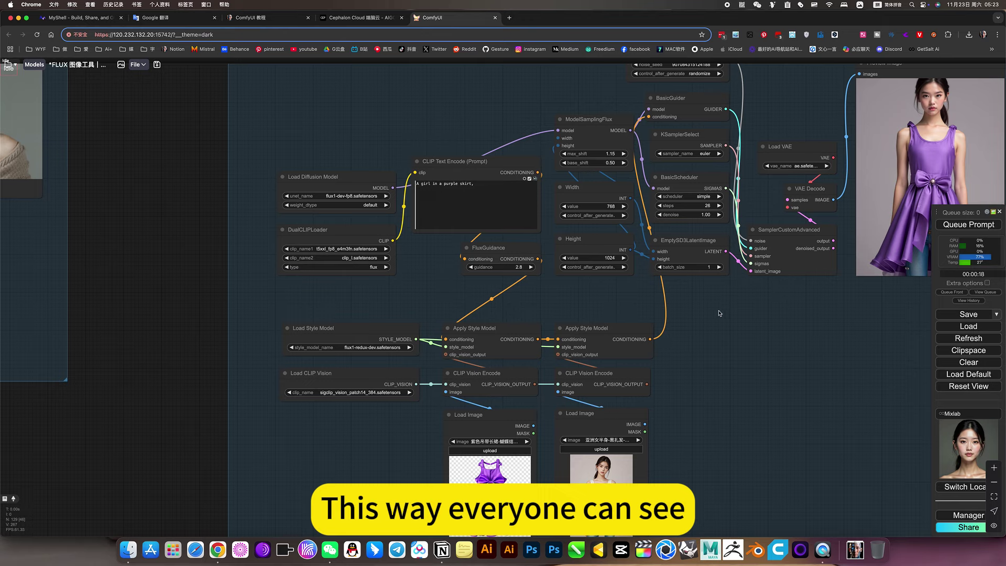
drag(719, 313, 719, 350)
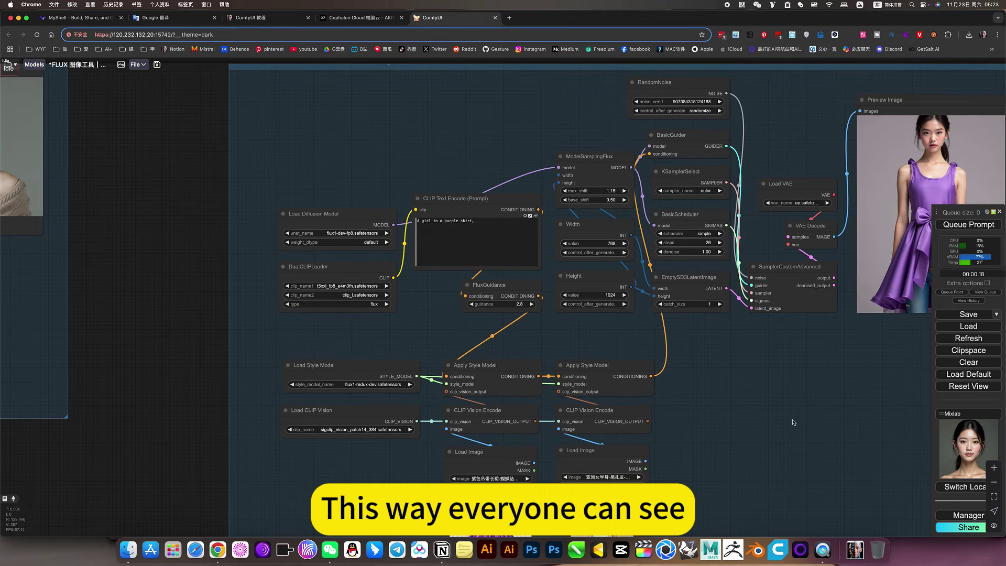
scroll(793, 422, down, 3)
scroll(652, 314, down, 4)
scroll(653, 173, up, 2)
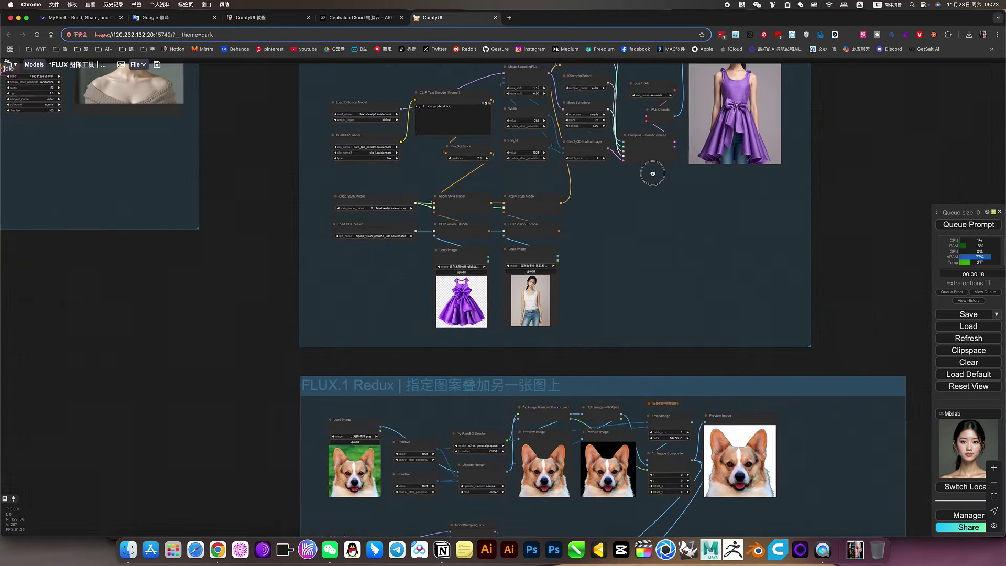
scroll(652, 173, down, 3)
drag(721, 439, 668, 364)
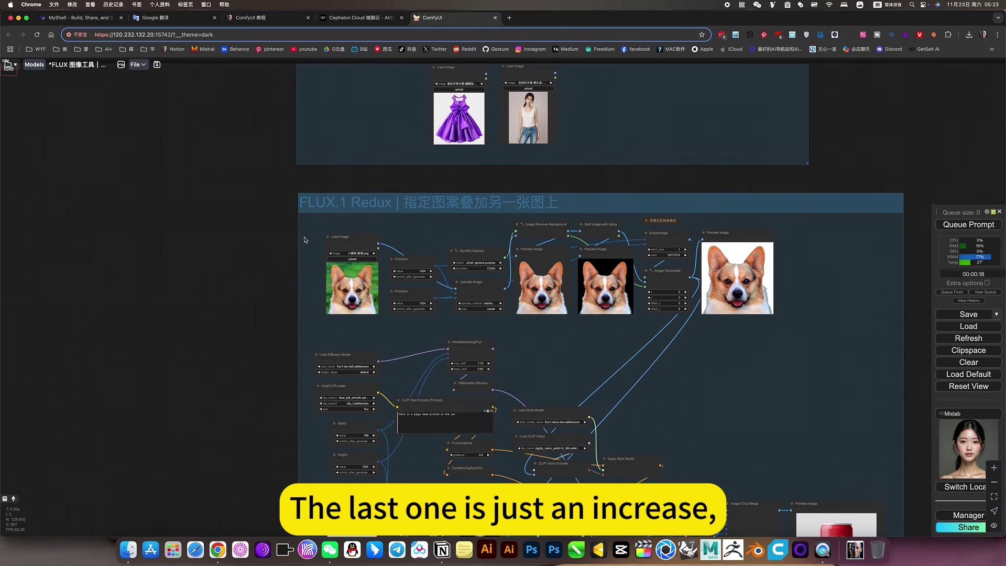
mouse_move(47, 205)
mouse_down()
mouse_move(400, 256)
mouse_move(233, 241)
mouse_up()
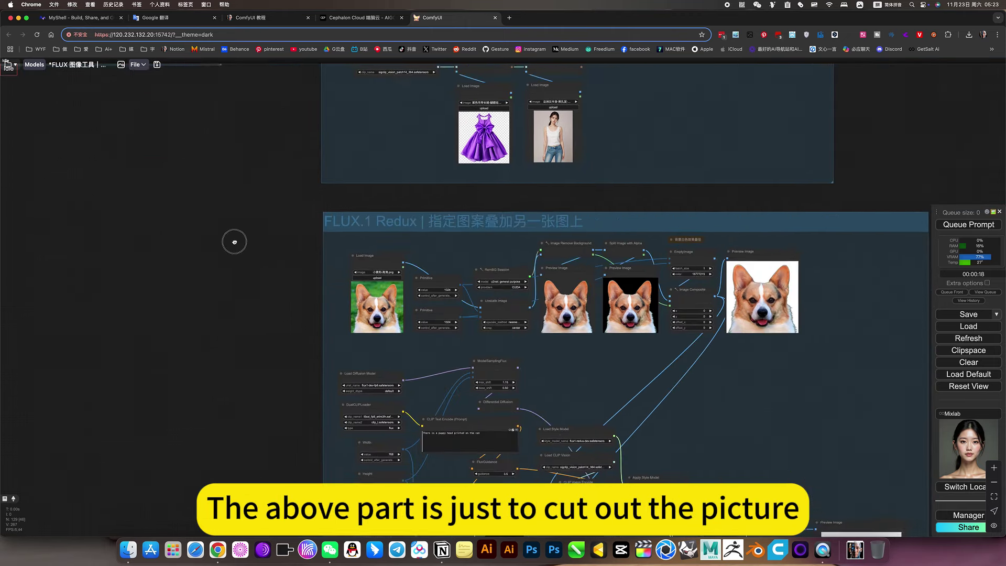
scroll(234, 241, up, 2)
scroll(175, 263, up, 3)
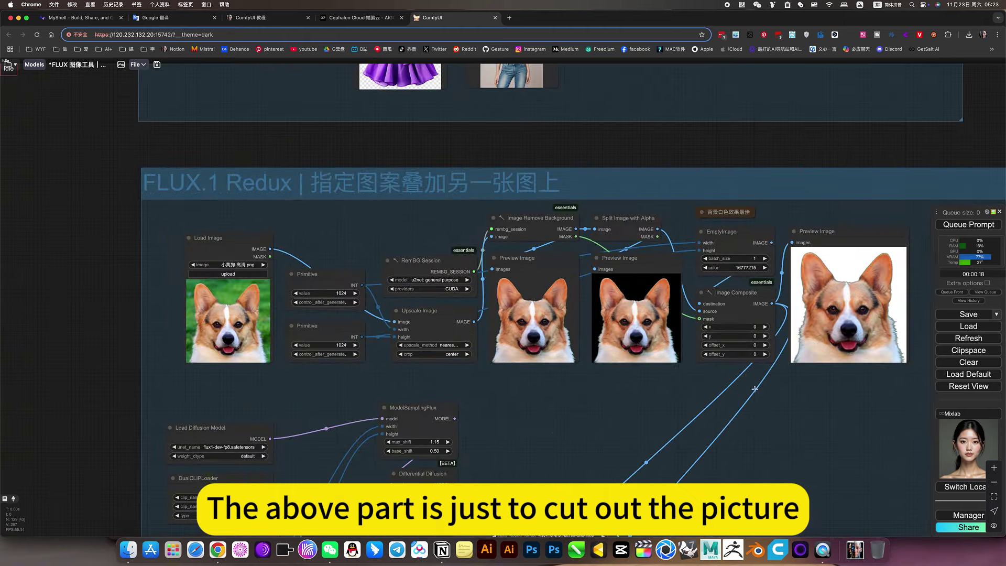
scroll(754, 390, up, 2)
scroll(707, 275, up, 3)
scroll(687, 233, up, 2)
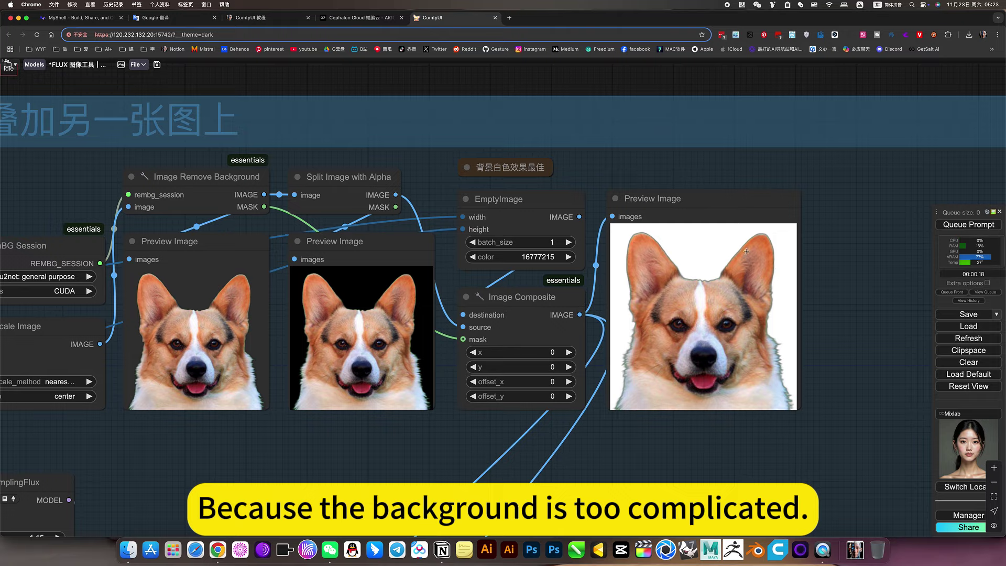
scroll(729, 263, down, 3)
scroll(727, 298, down, 3)
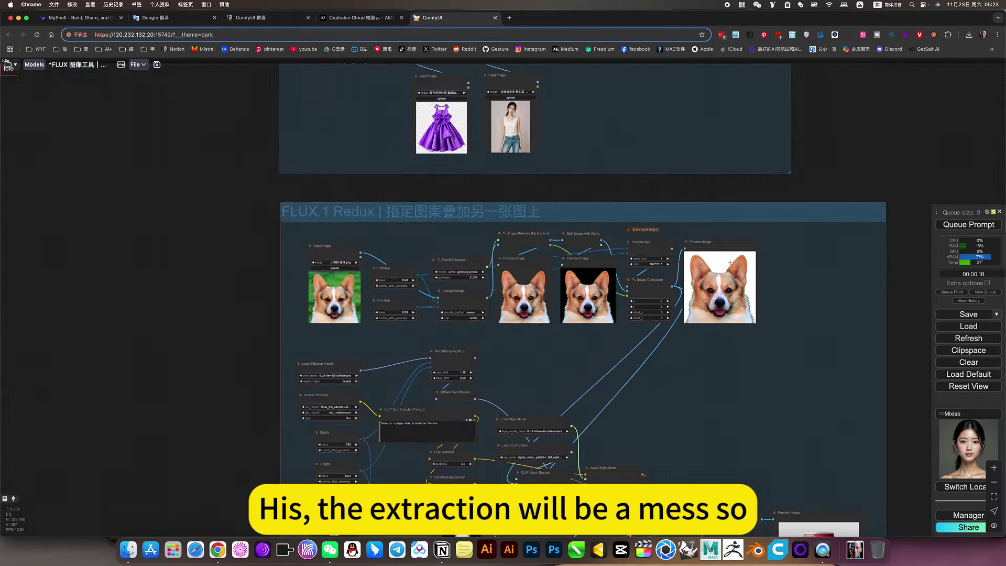
scroll(725, 327, down, 2)
drag(725, 327, 725, 297)
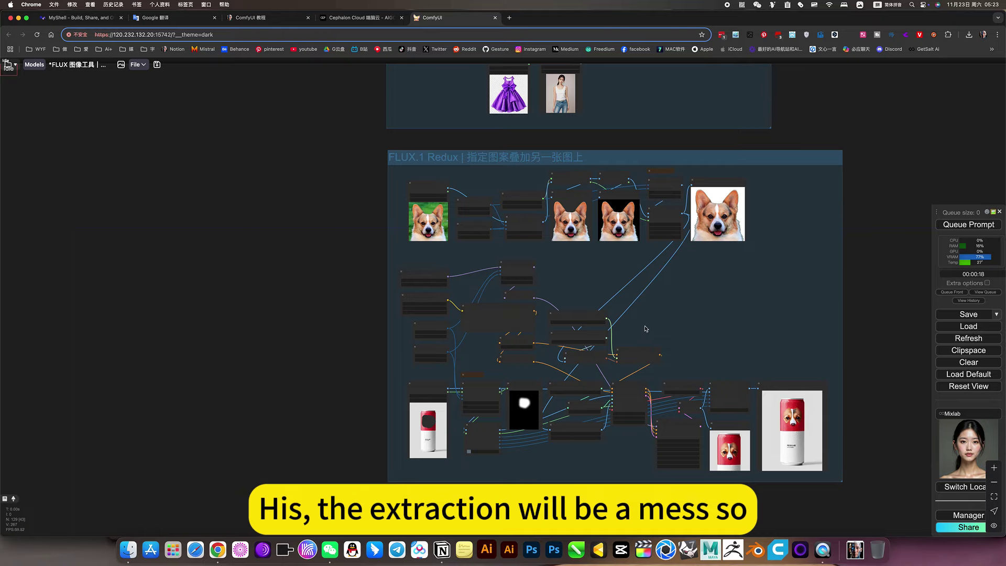
drag(697, 303, 692, 338)
scroll(691, 259, up, 3)
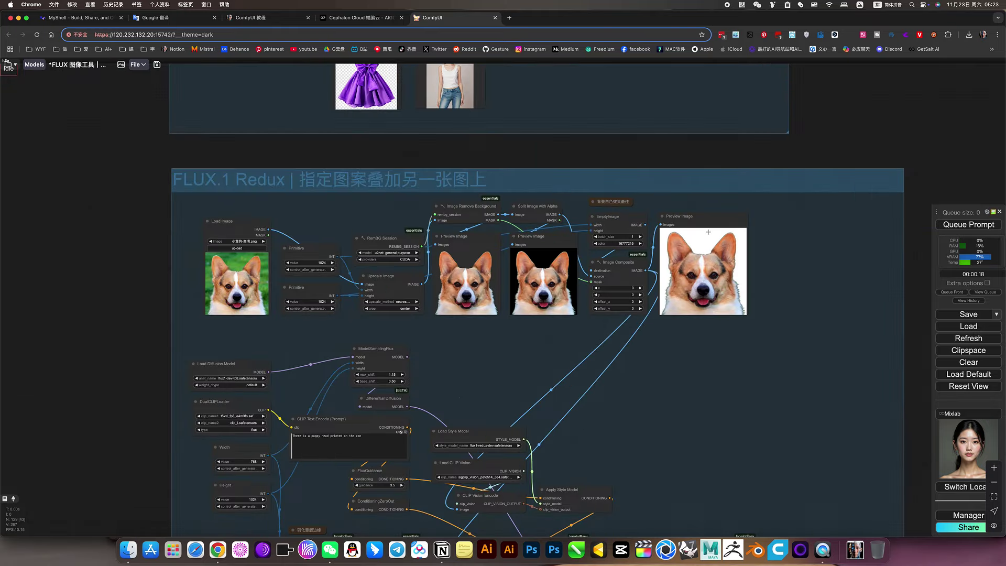
scroll(629, 260, up, 4)
scroll(622, 262, up, 2)
scroll(697, 287, down, 4)
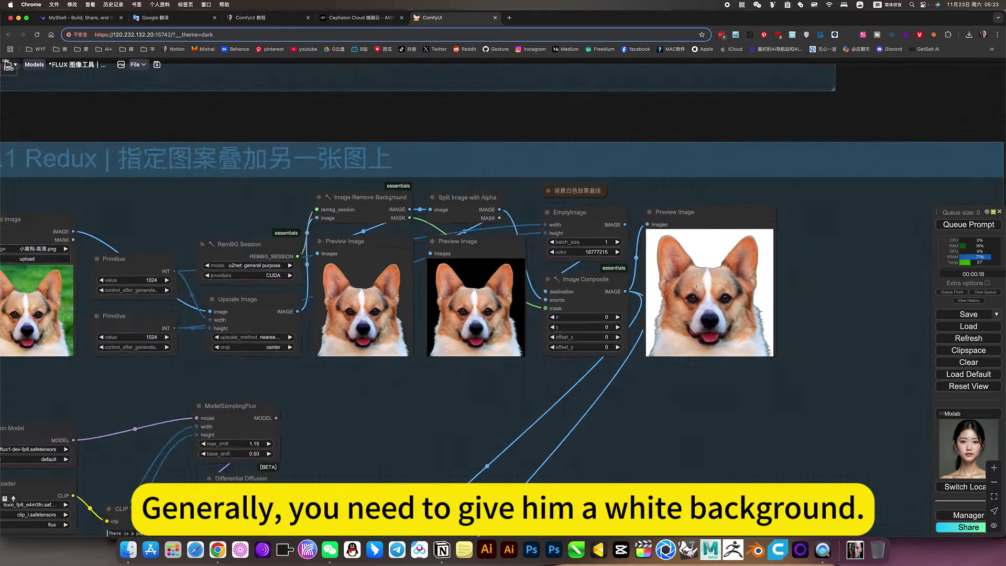
scroll(696, 286, down, 4)
drag(676, 394, 663, 303)
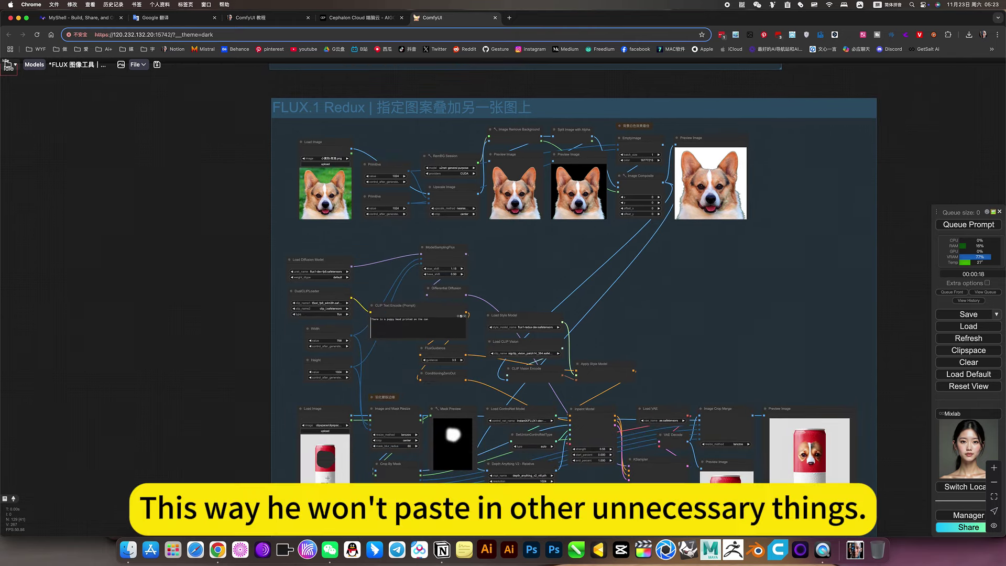
drag(762, 384, 603, 300)
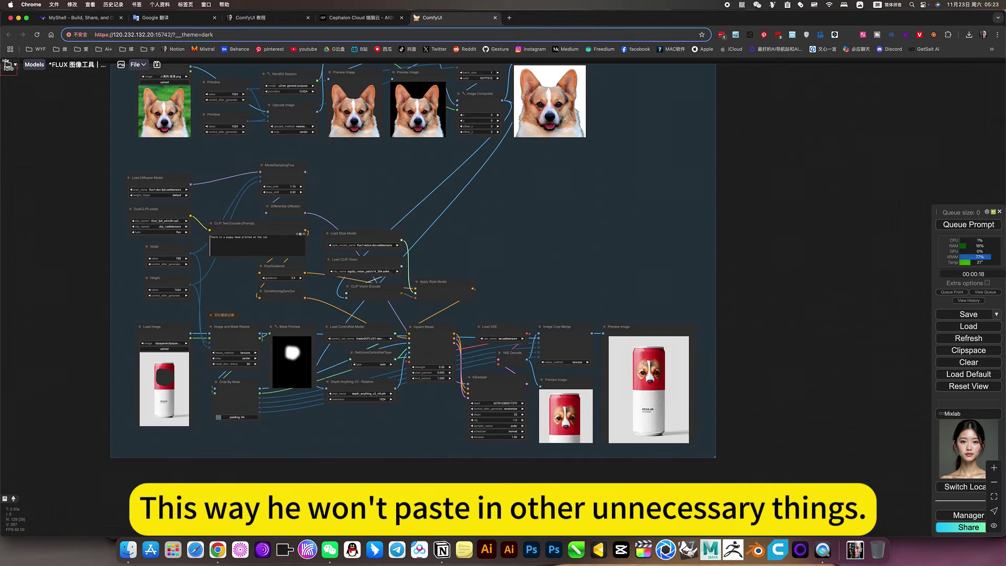
scroll(665, 347, up, 4)
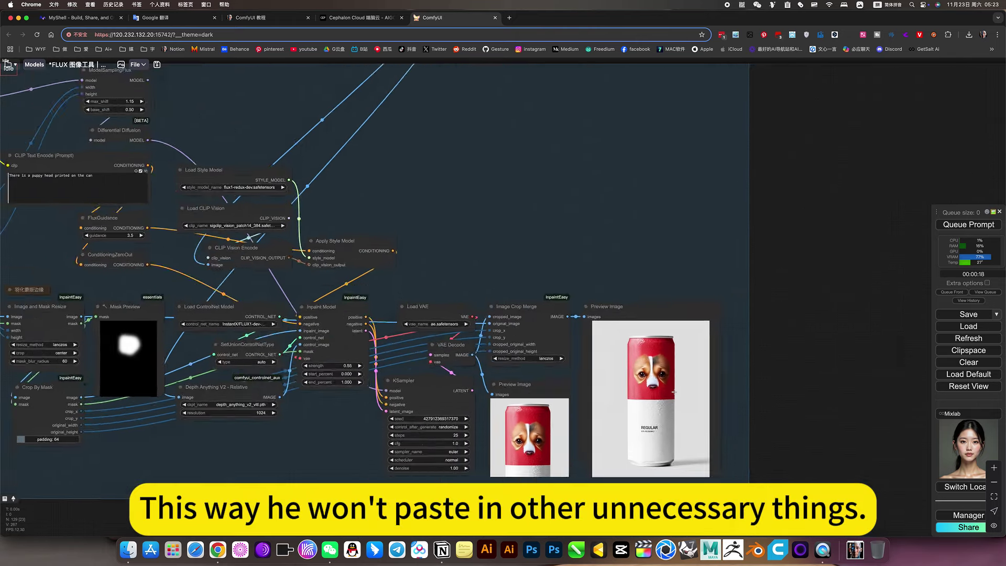
scroll(665, 347, up, 3)
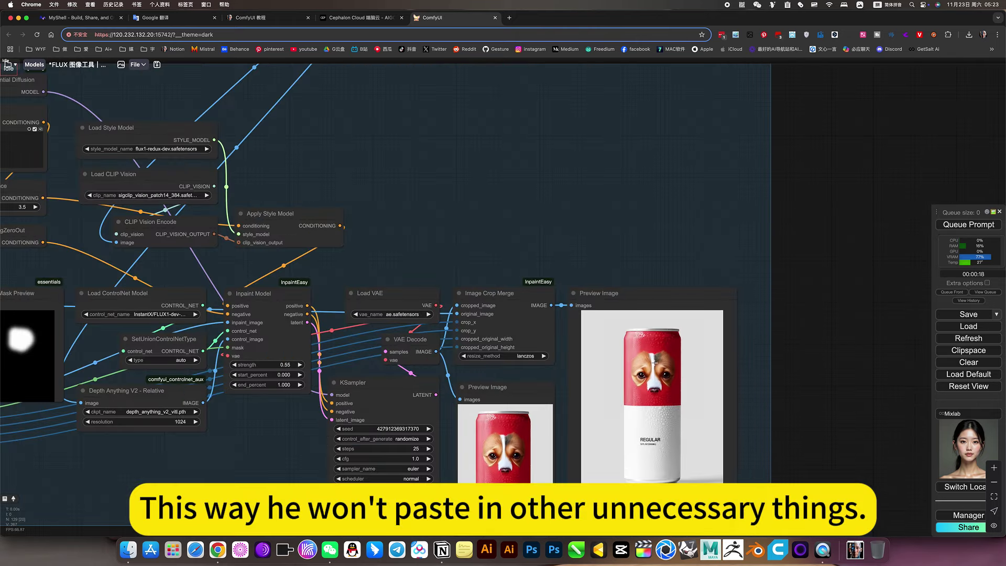
scroll(589, 390, down, 5)
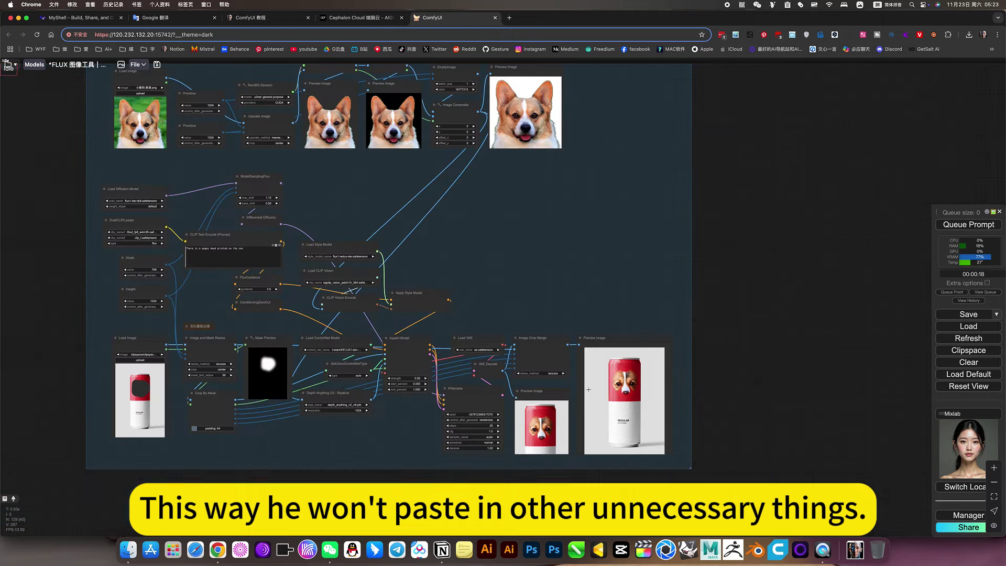
drag(519, 286, 607, 237)
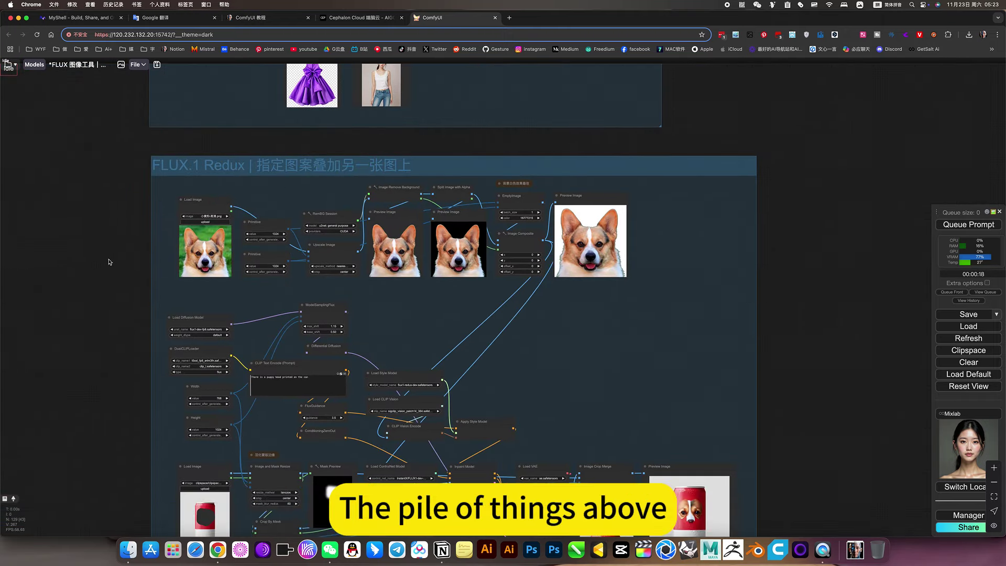
ctrl+drag(151, 286, 697, 181)
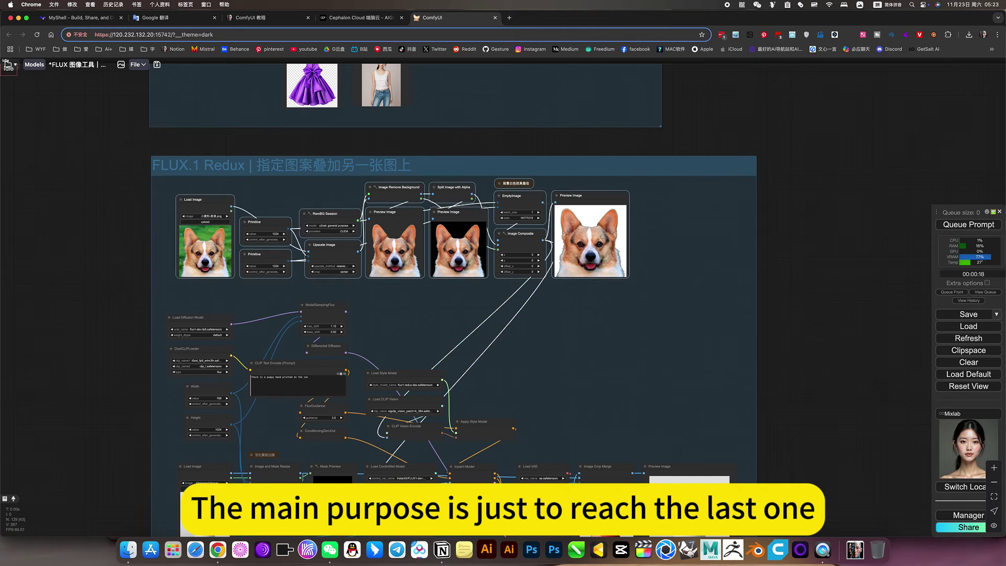
drag(570, 370, 658, 271)
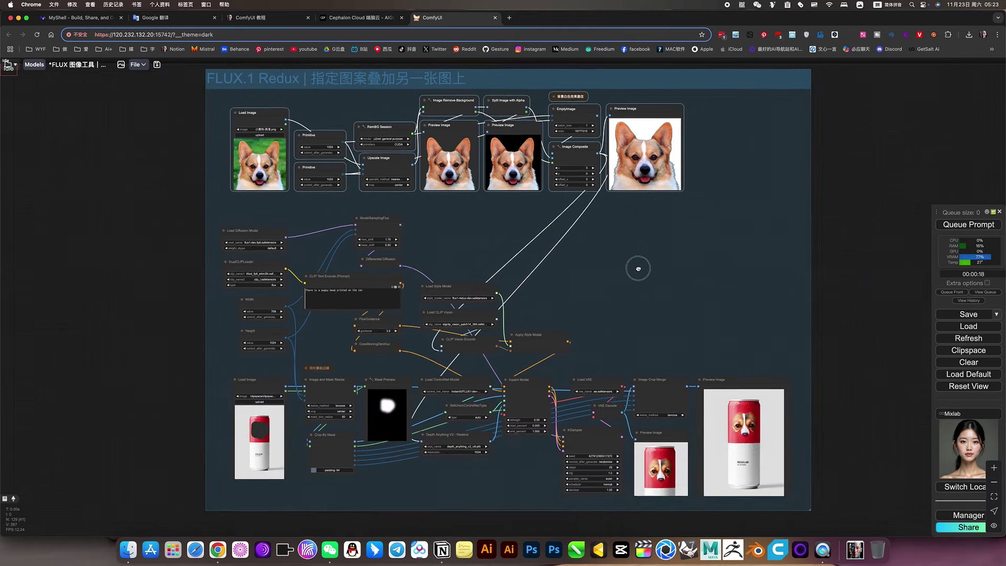
ctrl+drag(181, 211, 629, 346)
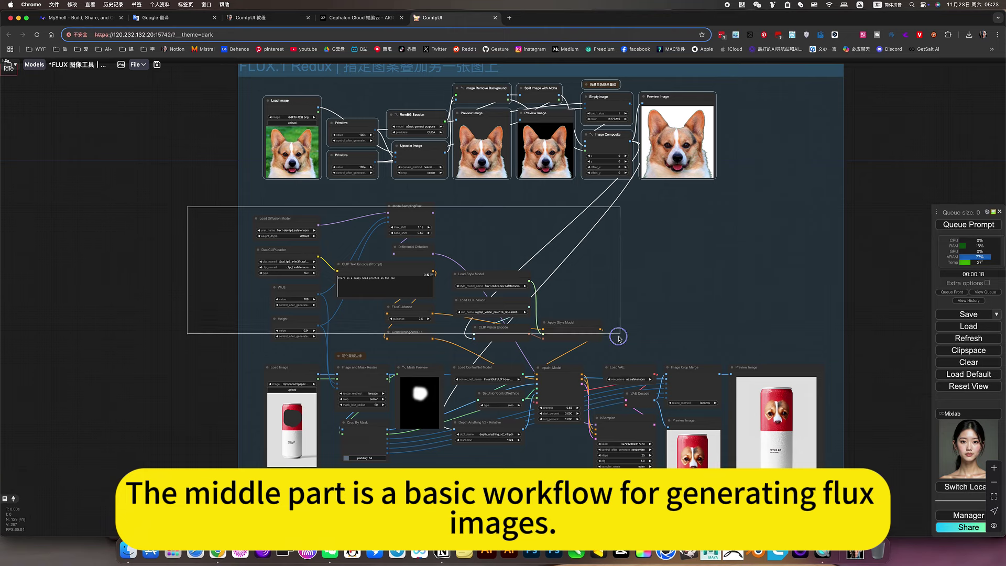
scroll(406, 329, up, 2)
scroll(406, 328, up, 2)
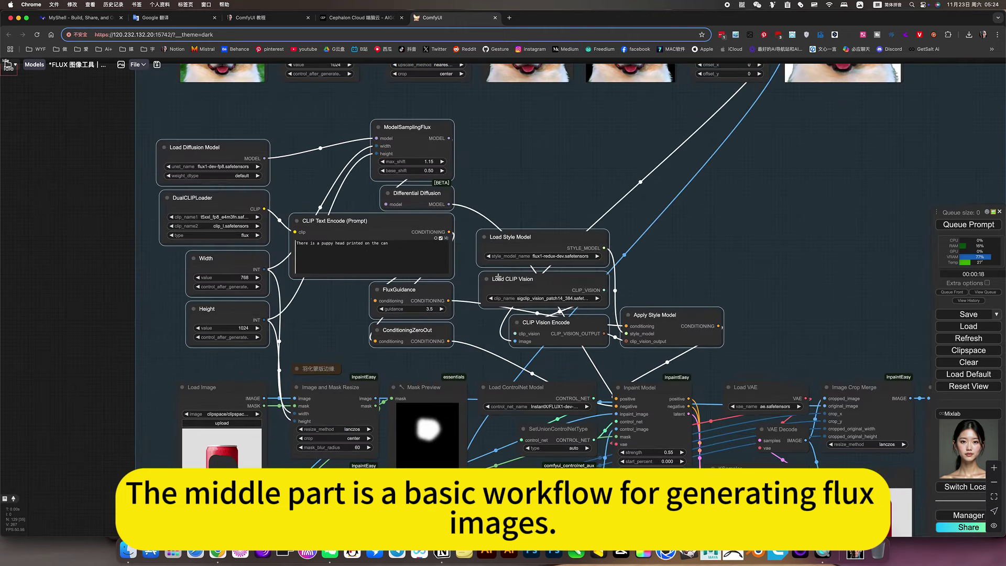
click(678, 279)
drag(723, 191, 510, 343)
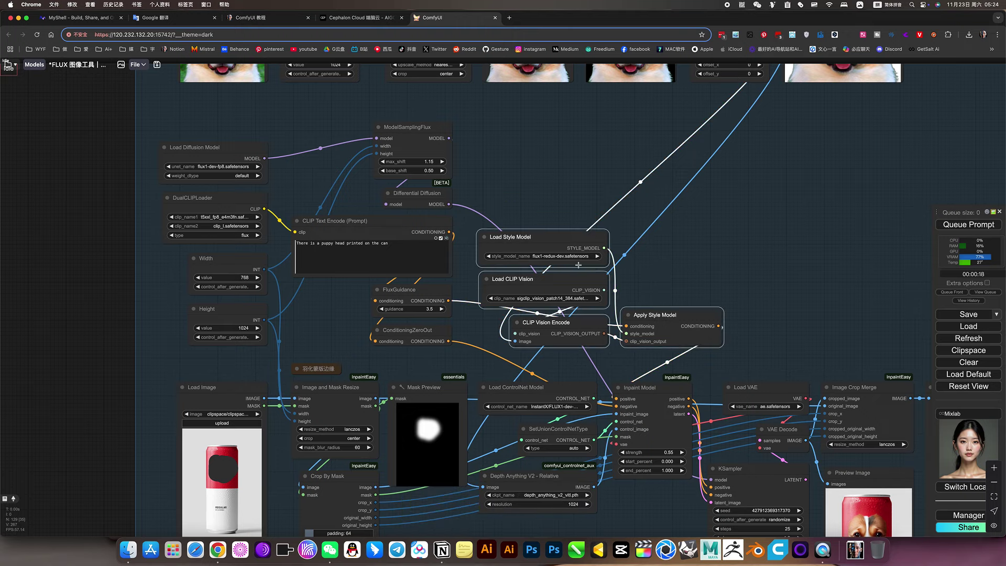
scroll(577, 265, up, 5)
scroll(550, 260, up, 5)
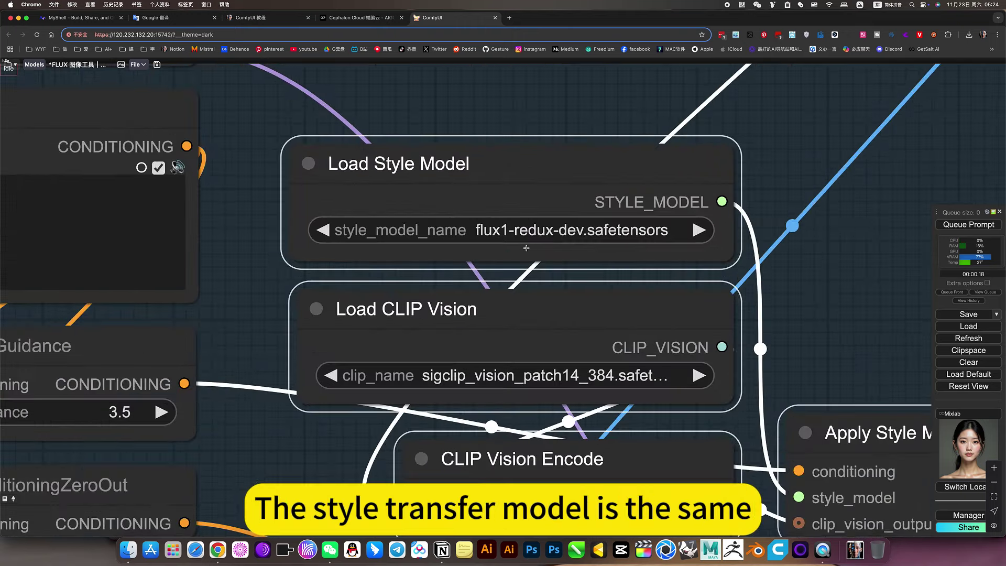
scroll(527, 249, down, 4)
scroll(588, 235, down, 5)
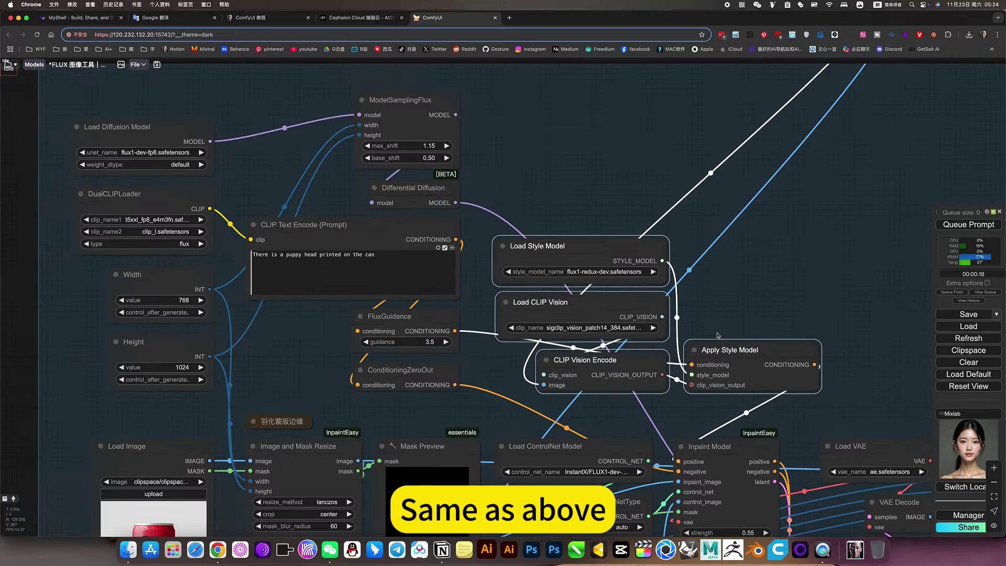
scroll(629, 275, down, 5)
mouse_move(629, 276)
mouse_down()
mouse_move(845, 324)
mouse_move(793, 216)
mouse_up()
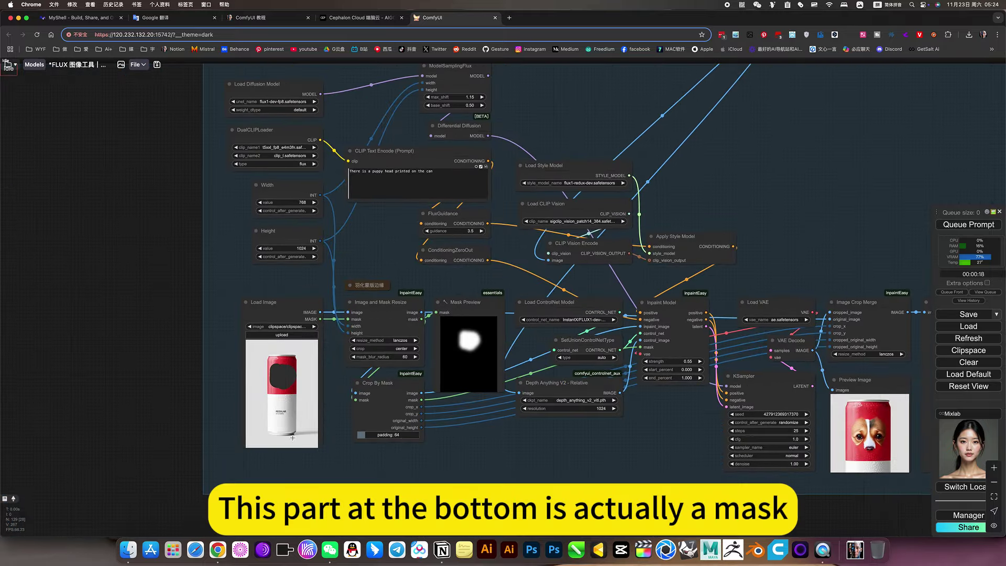
scroll(268, 453, up, 4)
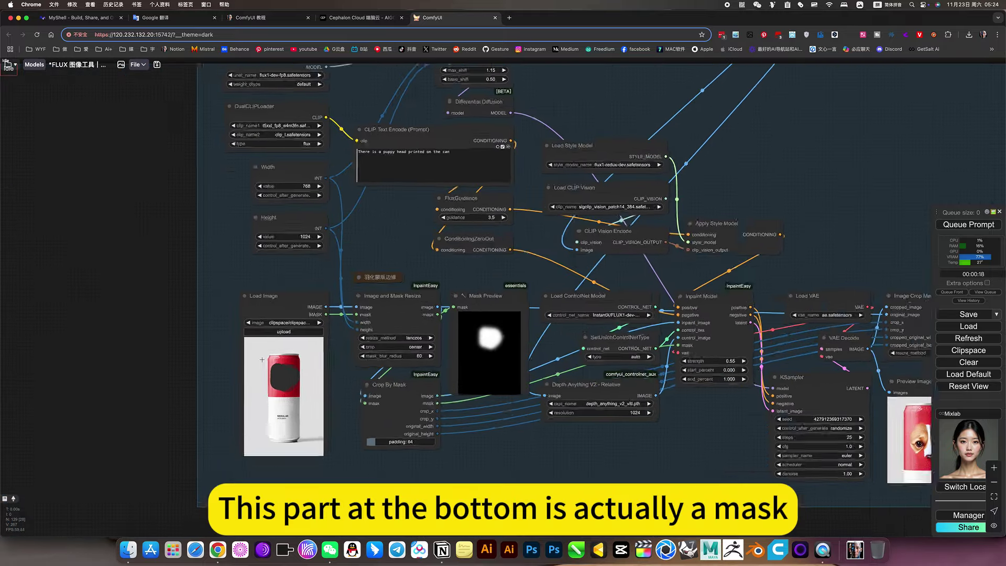
scroll(299, 393, up, 4)
scroll(358, 416, down, 3)
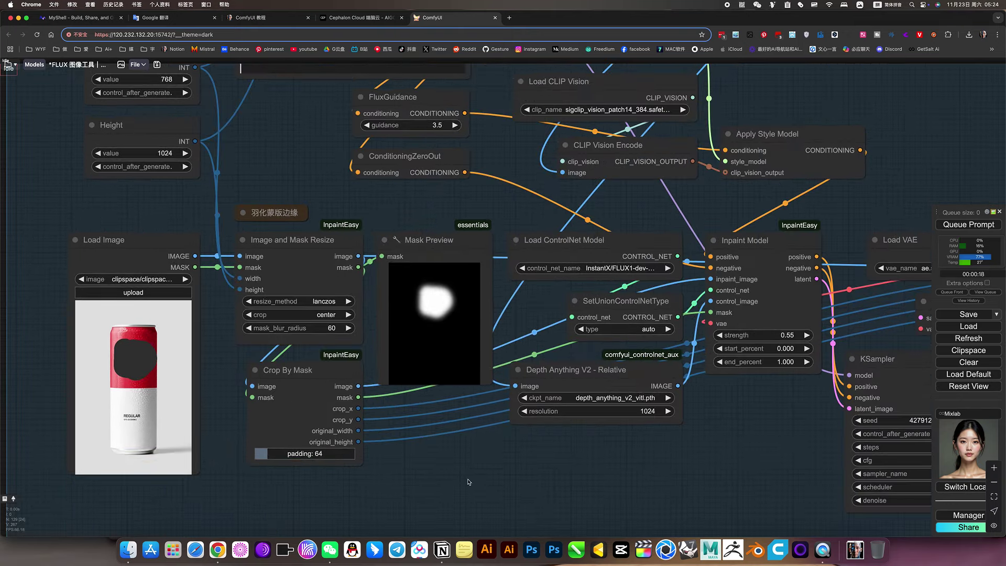
scroll(358, 416, down, 3)
click(358, 416)
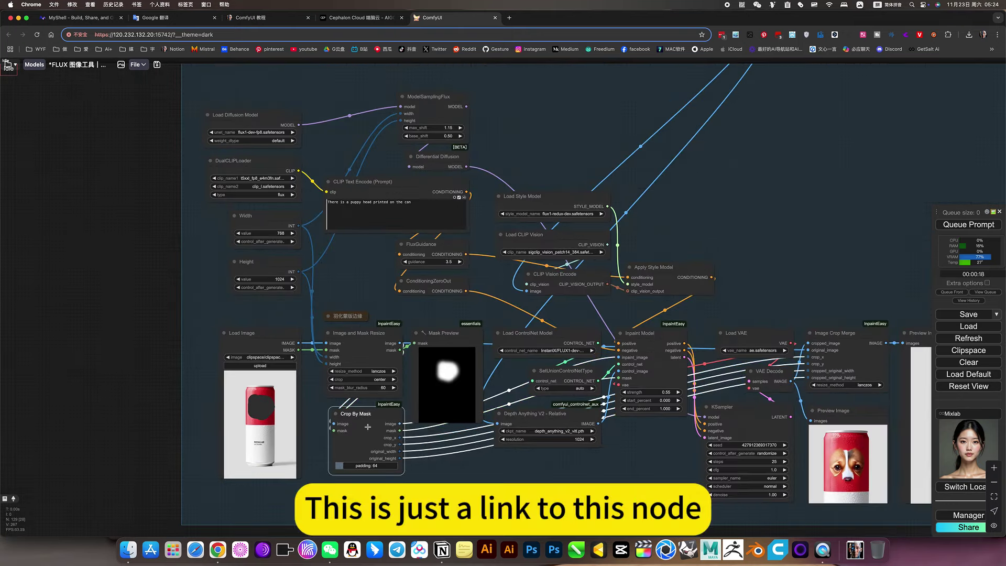
scroll(368, 325, up, 3)
scroll(368, 325, up, 3)
scroll(368, 324, up, 3)
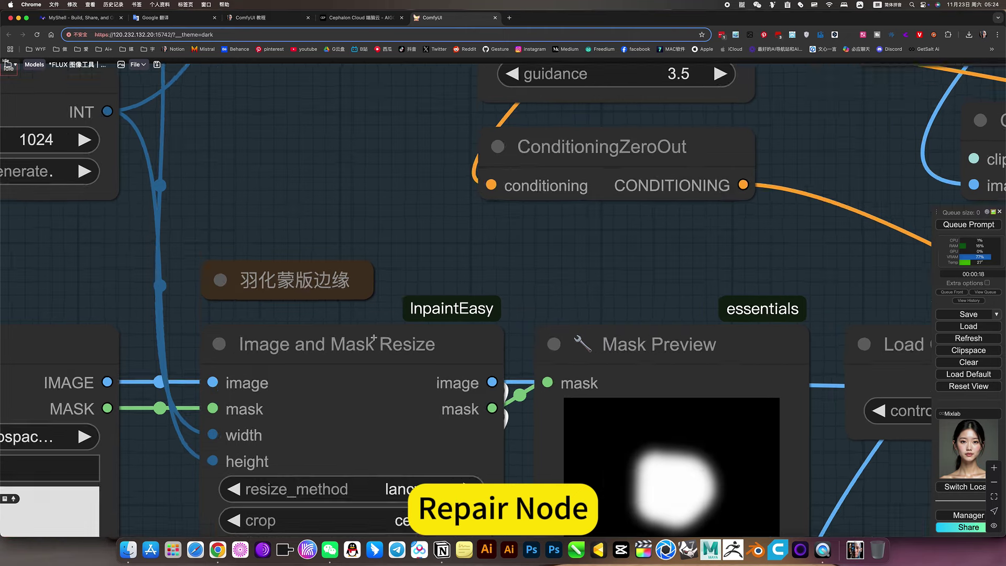
scroll(460, 326, down, 3)
scroll(460, 326, down, 3)
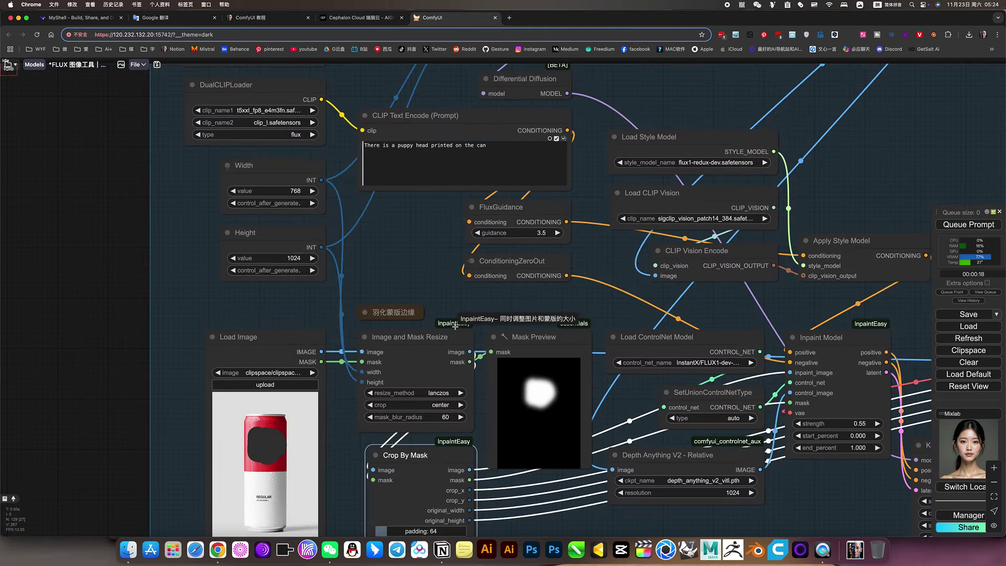
scroll(460, 326, down, 3)
drag(514, 464, 507, 464)
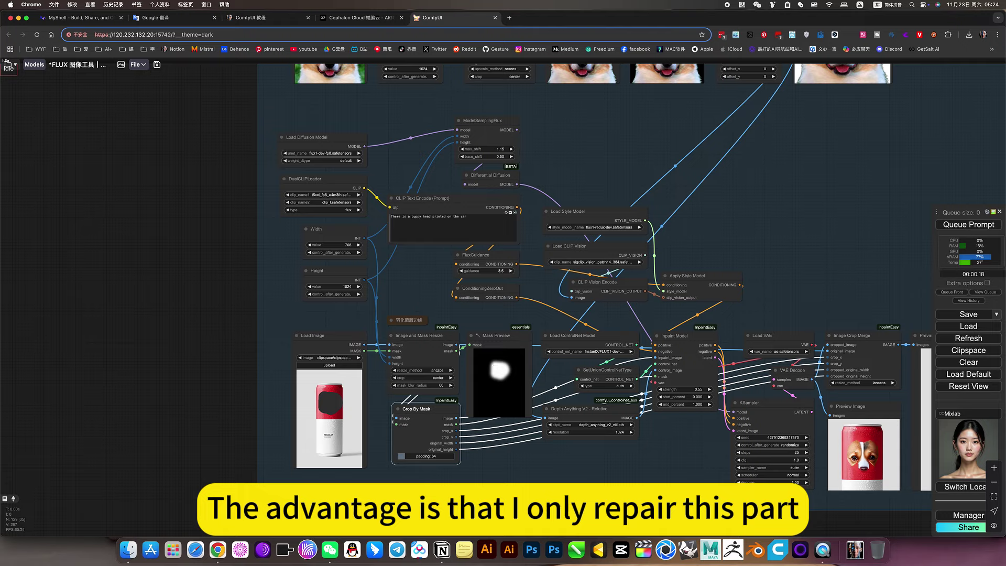
drag(596, 472, 461, 446)
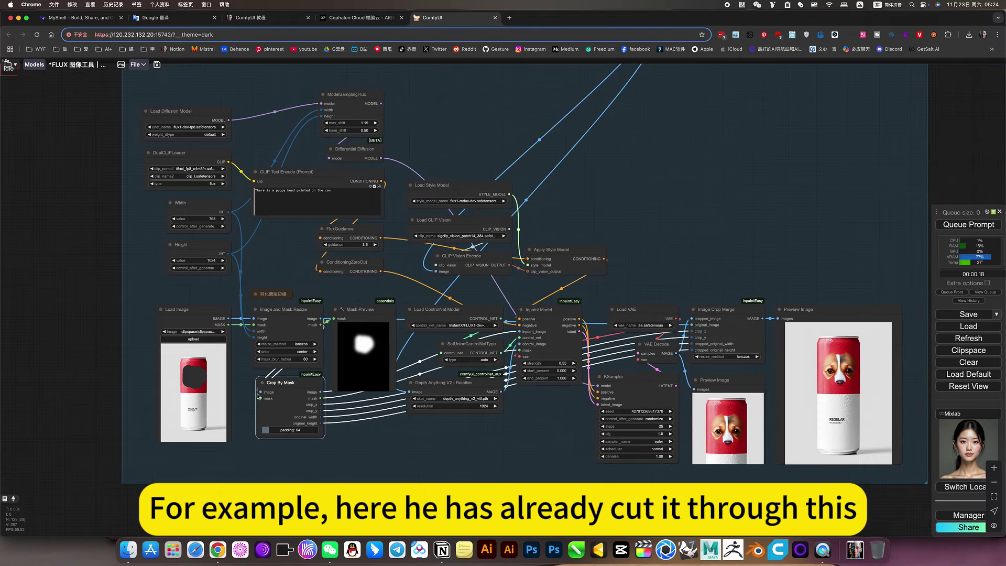
click(286, 340)
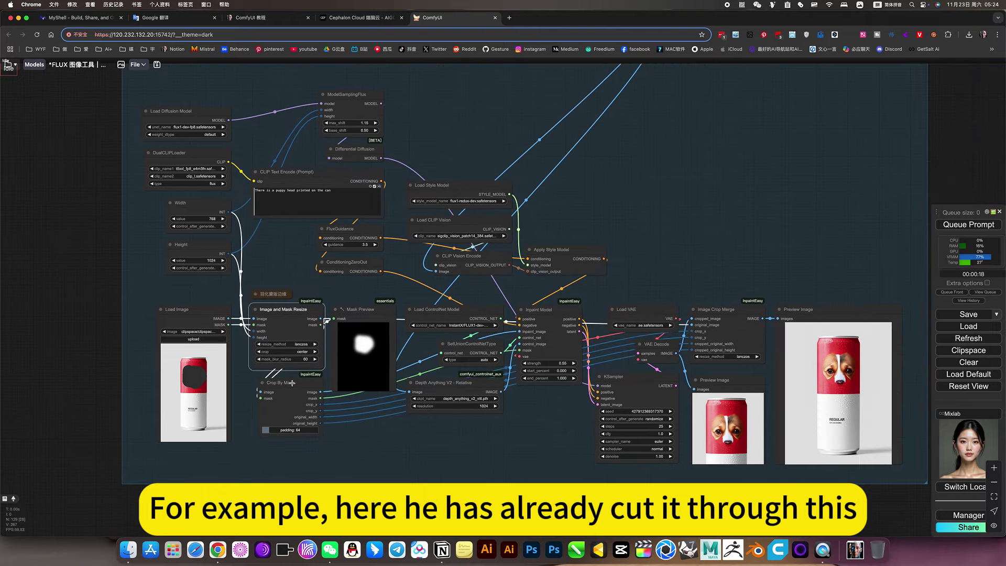
scroll(488, 452, up, 3)
scroll(680, 420, up, 3)
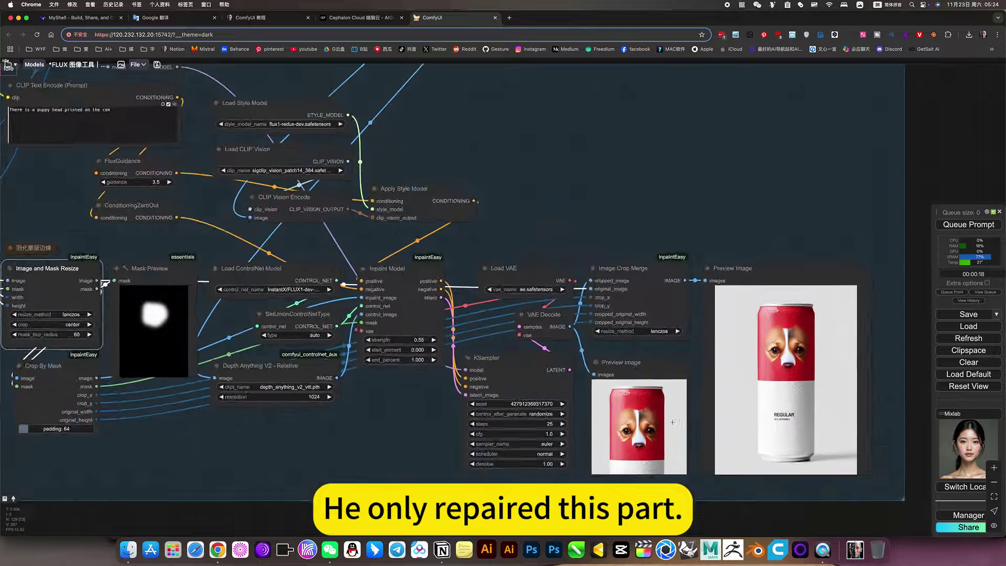
scroll(672, 422, up, 3)
scroll(672, 423, up, 3)
scroll(786, 354, down, 5)
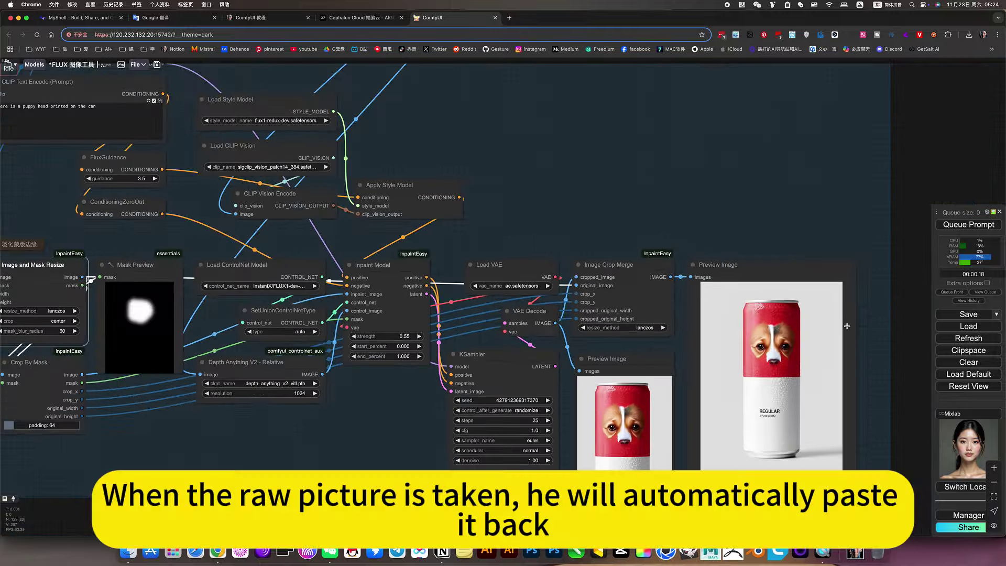
scroll(801, 334, up, 3)
scroll(802, 334, up, 3)
scroll(802, 334, up, 3)
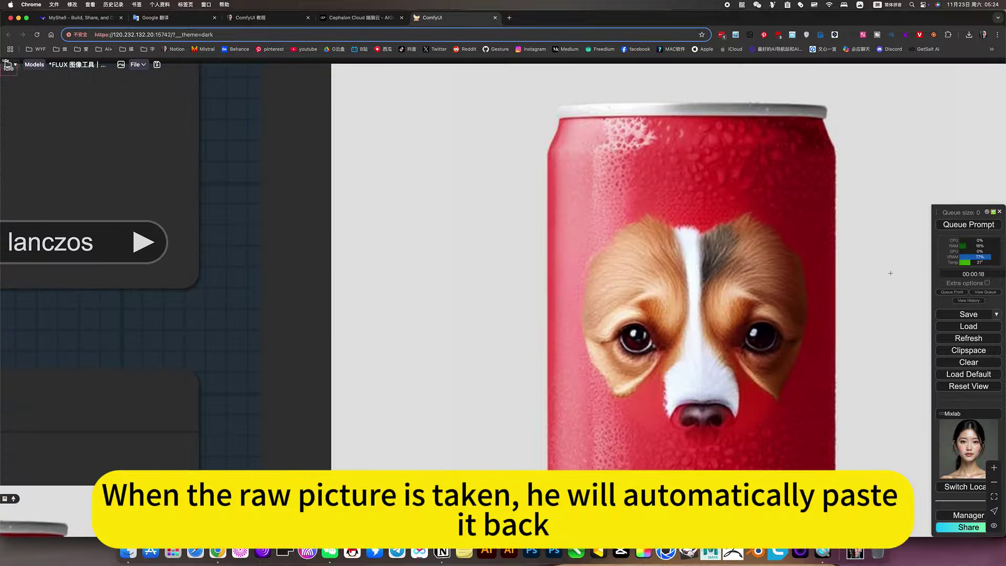
scroll(645, 314, down, 5)
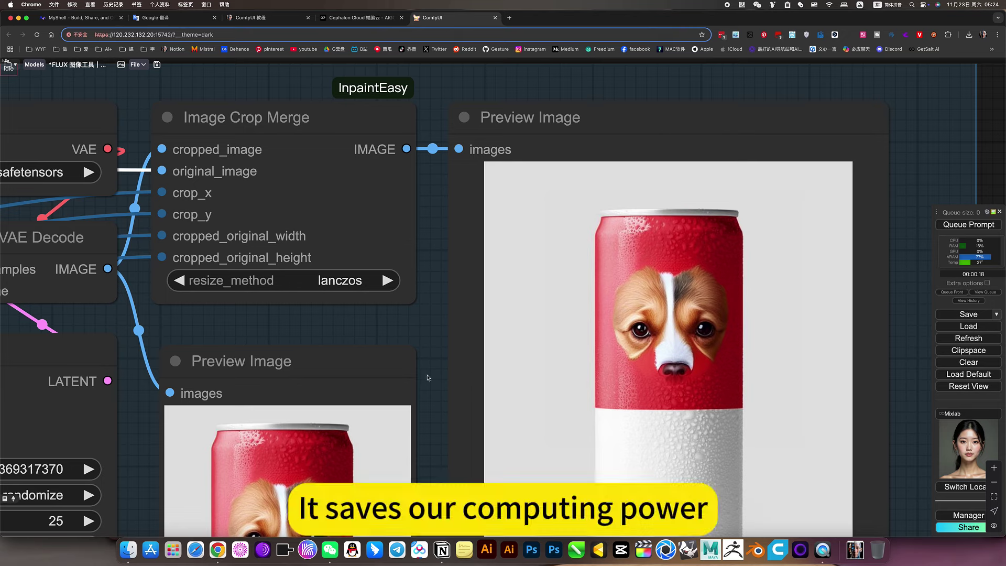
drag(428, 375, 652, 264)
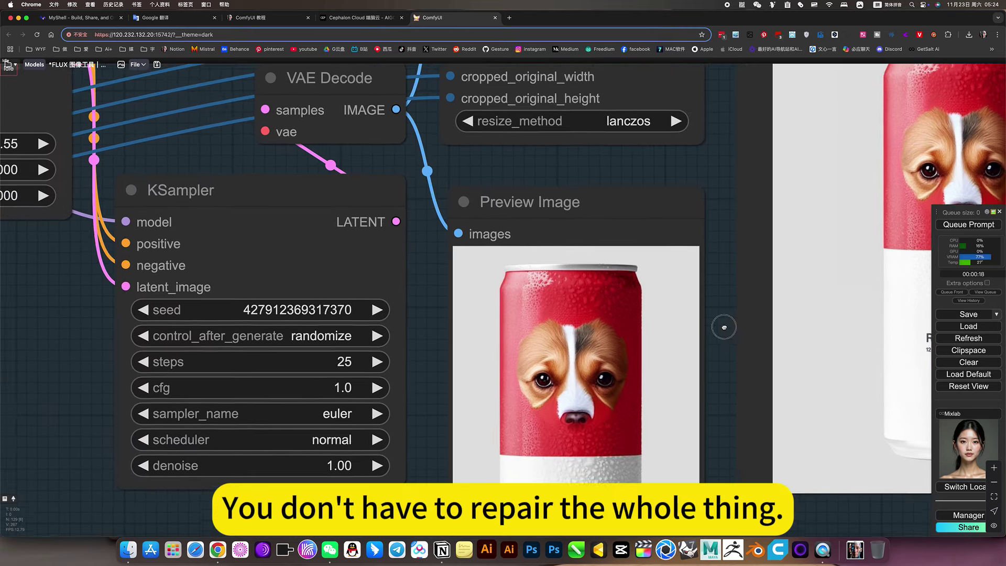
drag(654, 361, 536, 306)
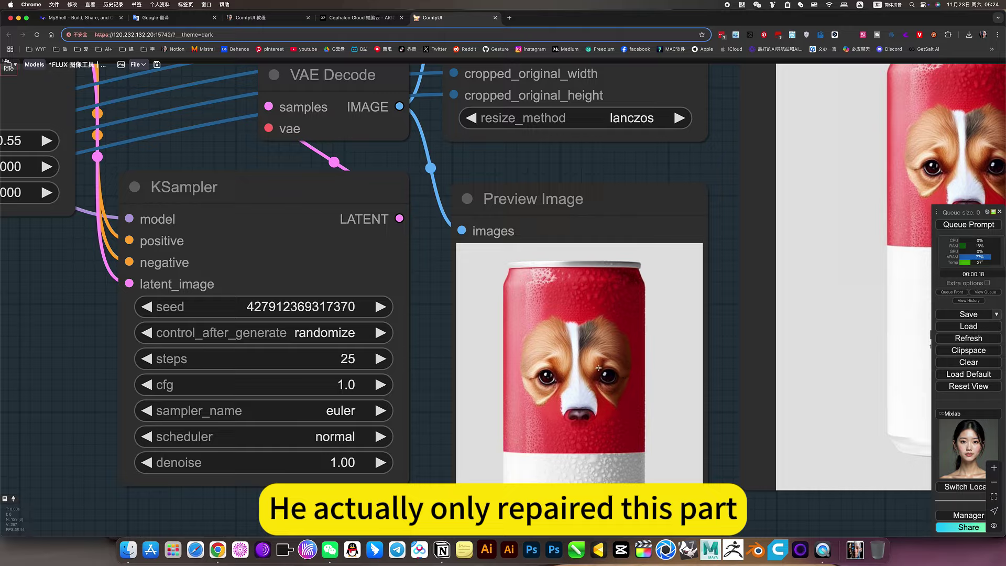
scroll(598, 367, down, 4)
scroll(598, 367, down, 3)
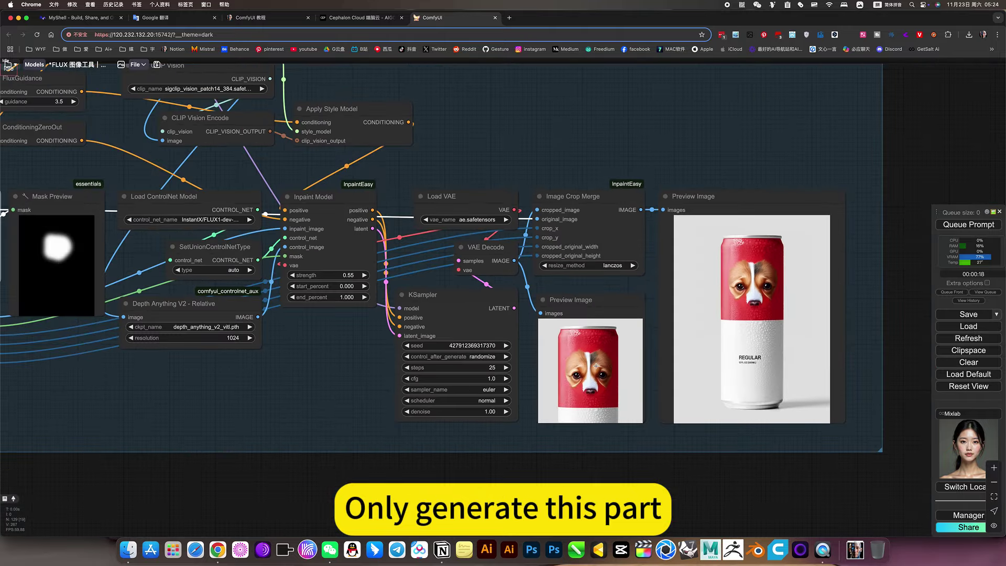
scroll(298, 400, down, 4)
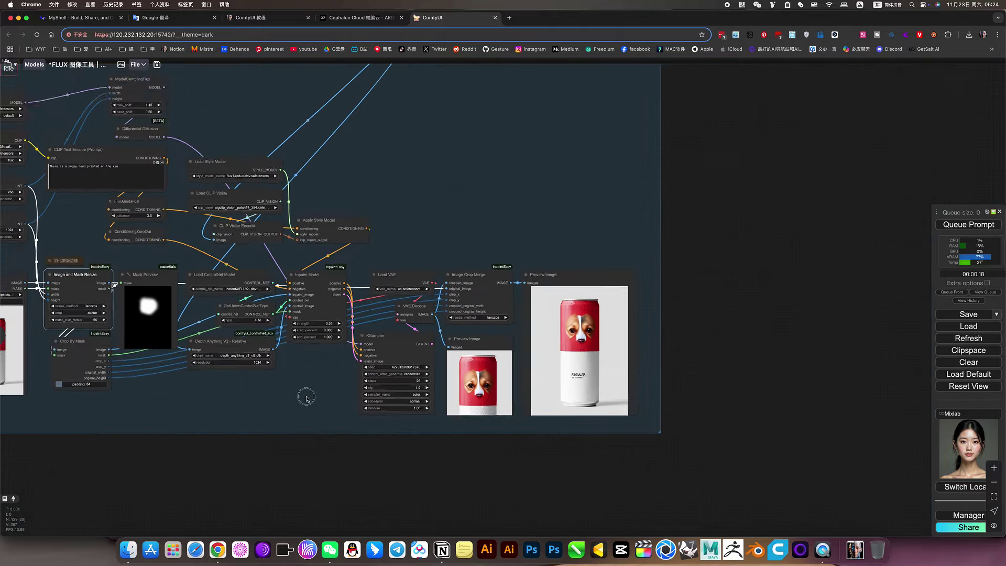
scroll(472, 425, down, 3)
ctrl+drag(348, 477, 865, 306)
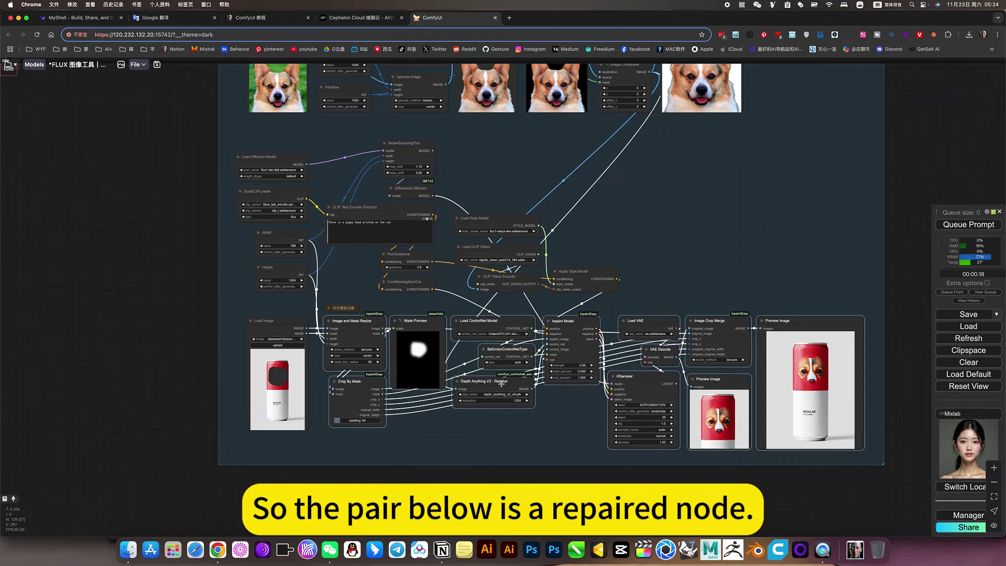
scroll(503, 424, up, 3)
scroll(422, 365, up, 4)
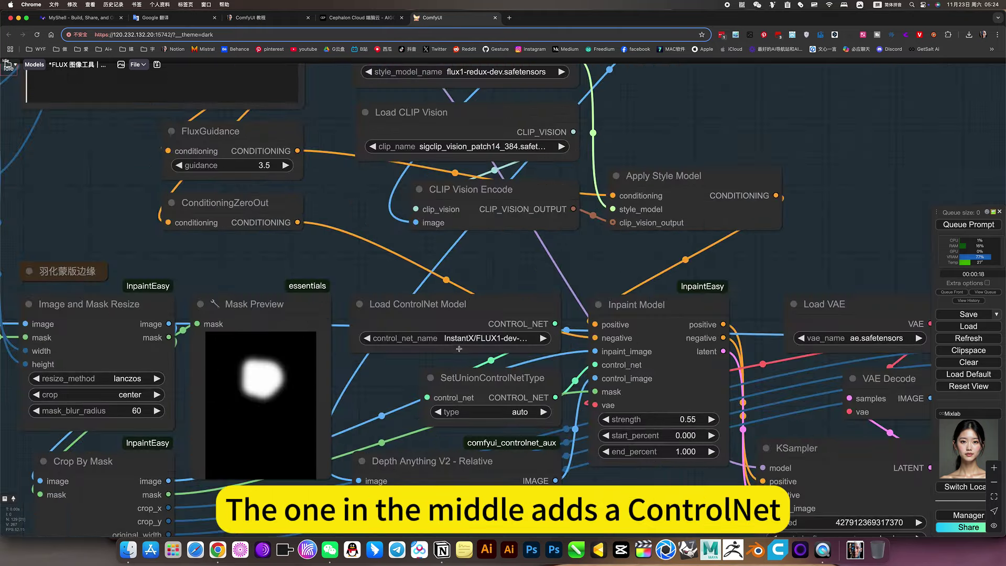
scroll(475, 338, up, 4)
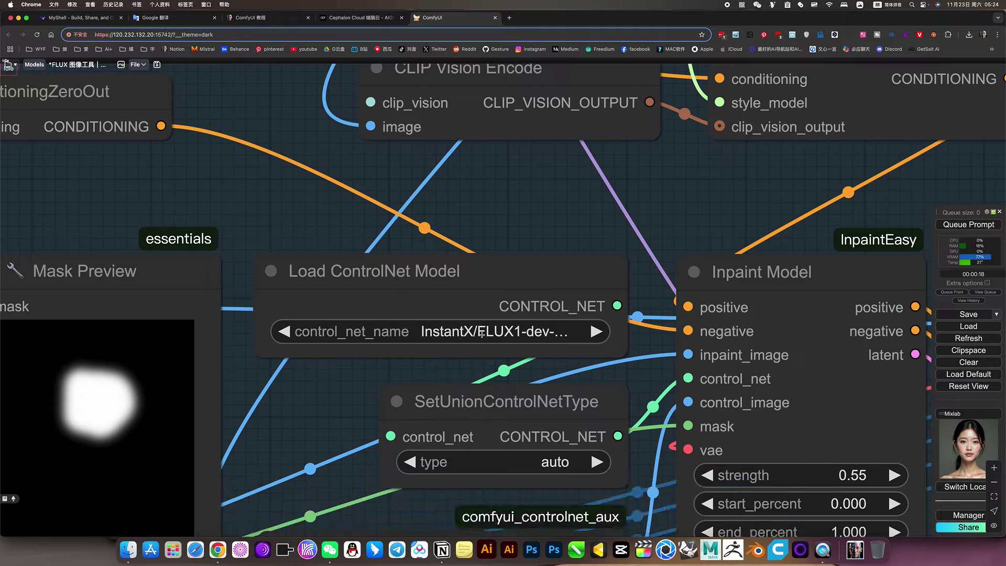
scroll(484, 331, down, 5)
scroll(483, 332, down, 3)
scroll(620, 496, up, 1)
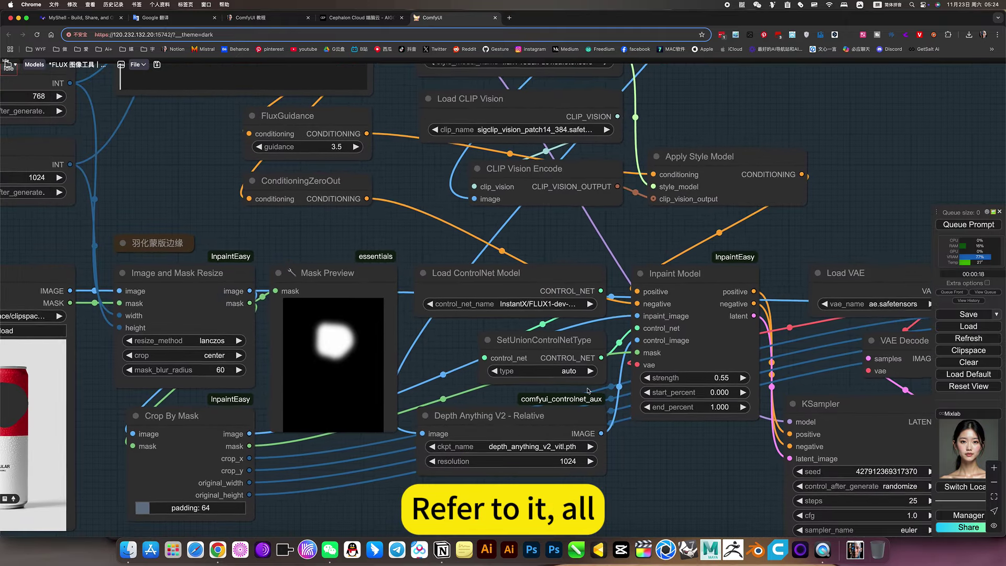
click(568, 371)
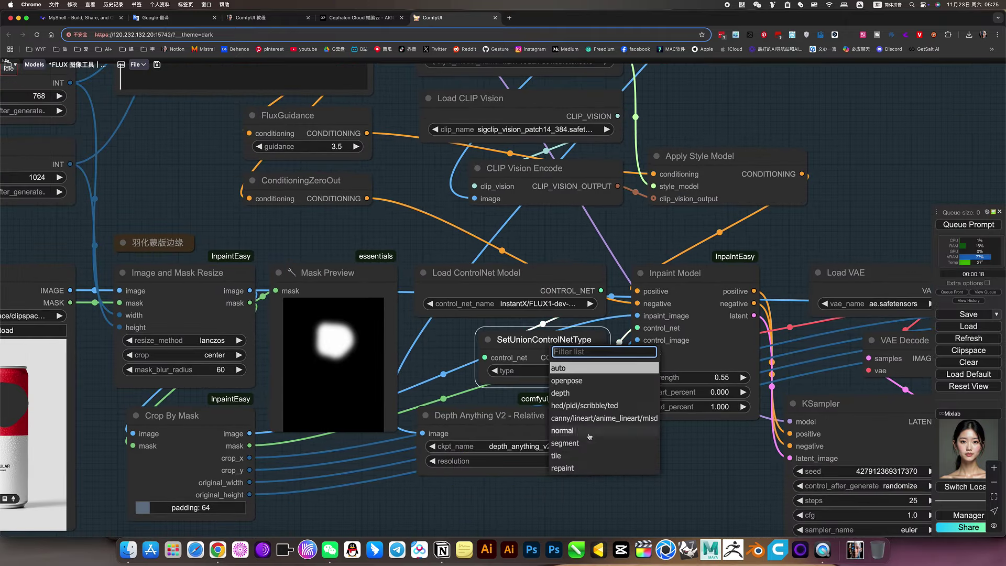
click(578, 347)
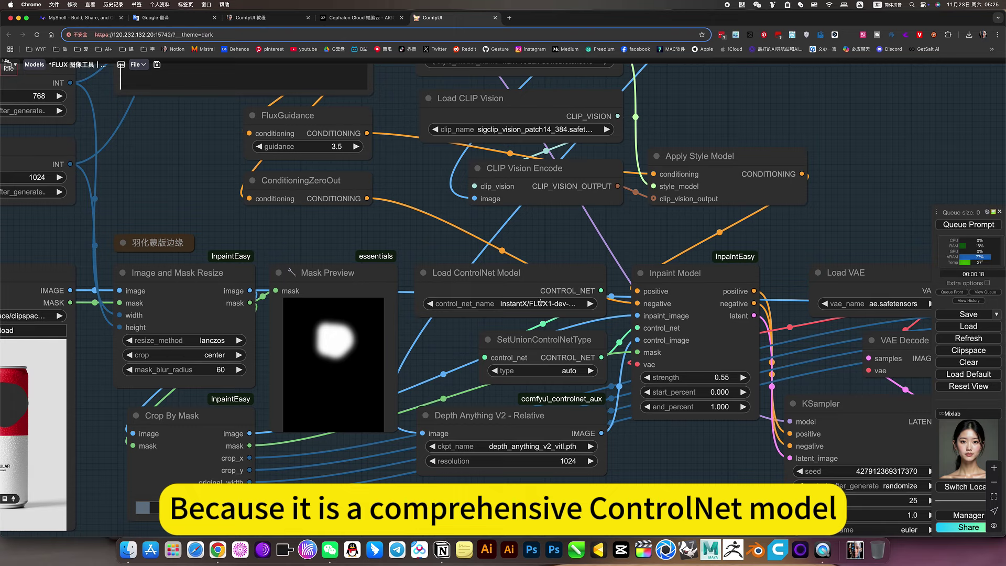
click(577, 371)
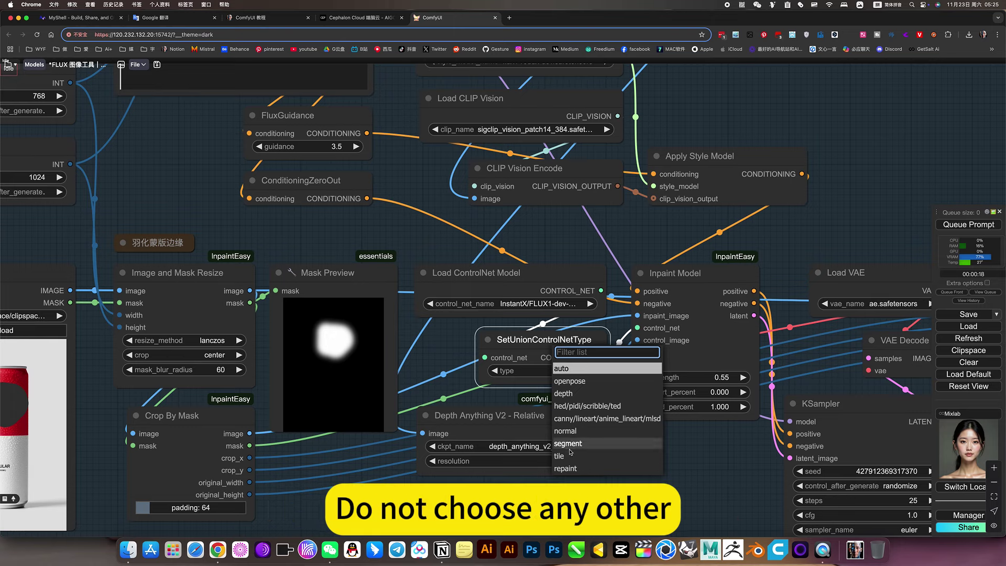
click(562, 369)
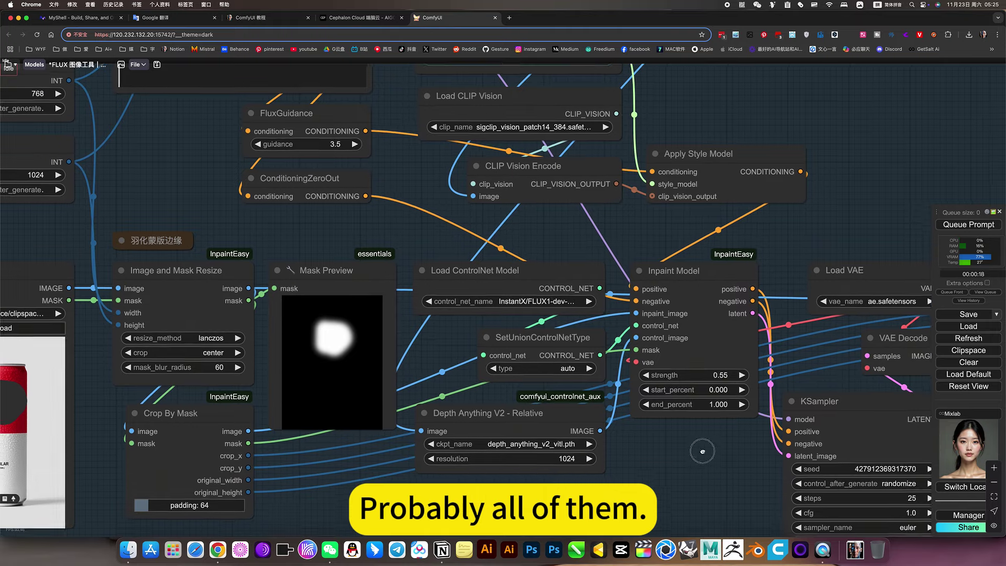
drag(708, 478, 705, 454)
scroll(673, 473, down, 2)
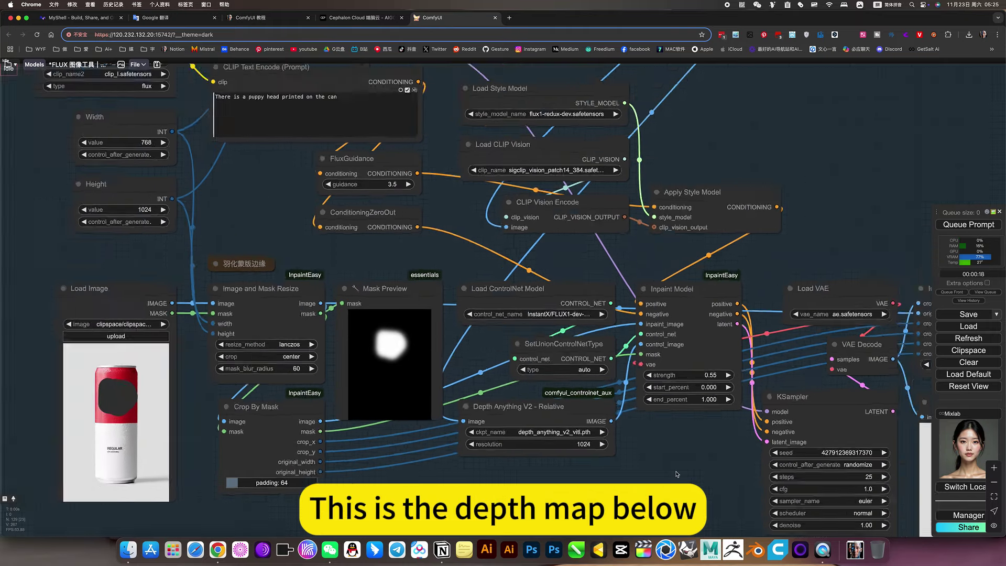
scroll(677, 472, down, 3)
scroll(551, 464, down, 1)
scroll(510, 460, down, 3)
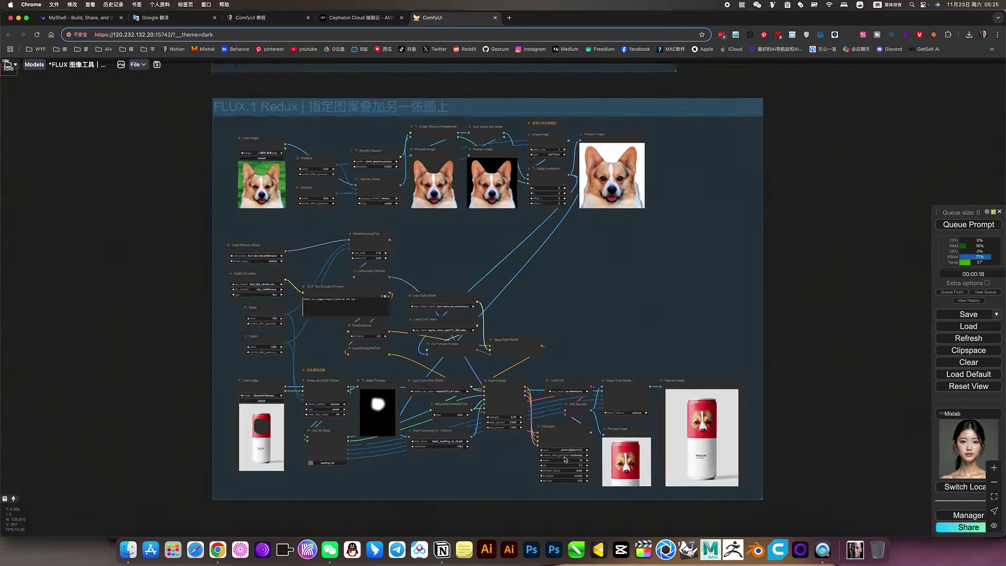
scroll(509, 460, down, 1)
scroll(551, 454, up, 2)
scroll(550, 453, up, 3)
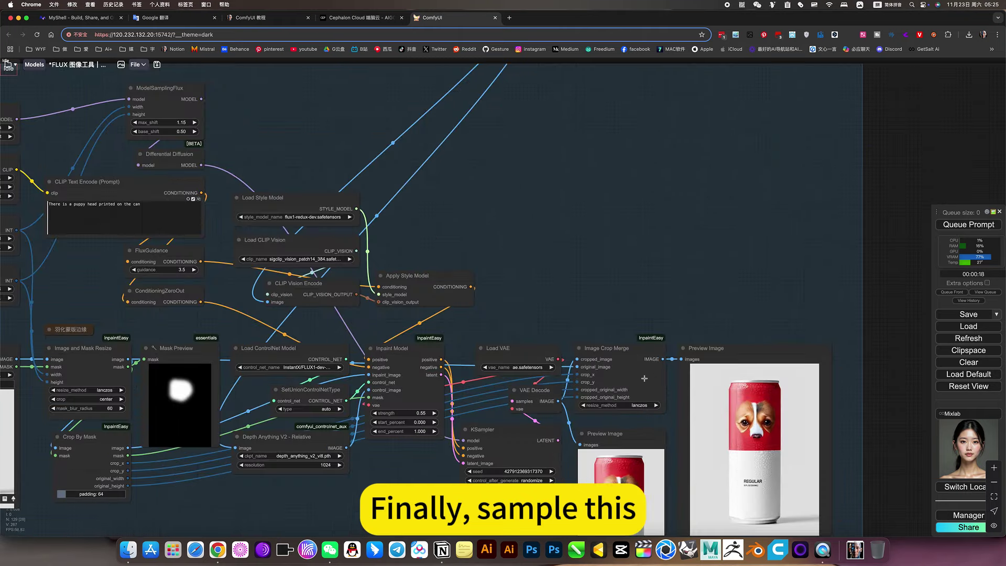
click(621, 352)
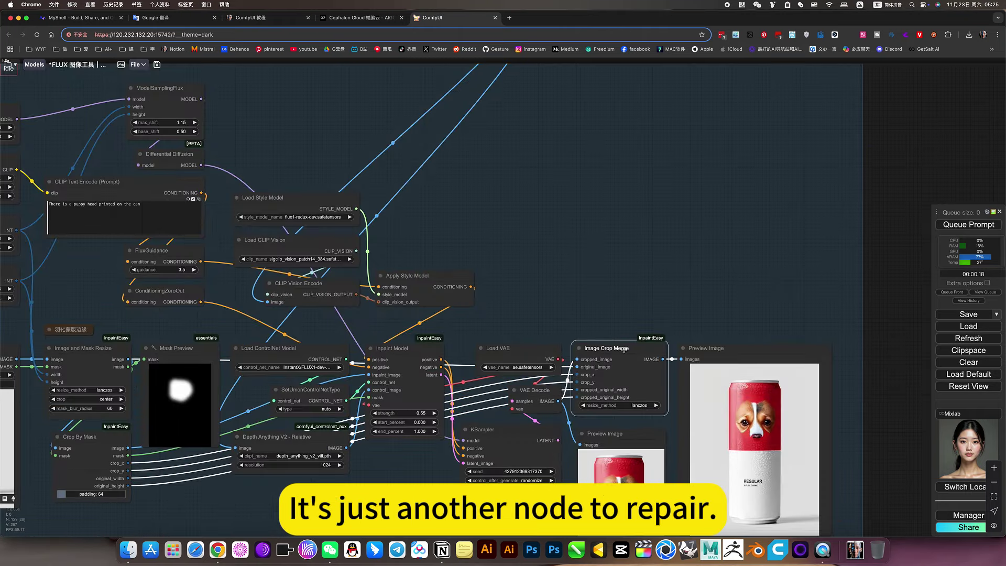
click(90, 352)
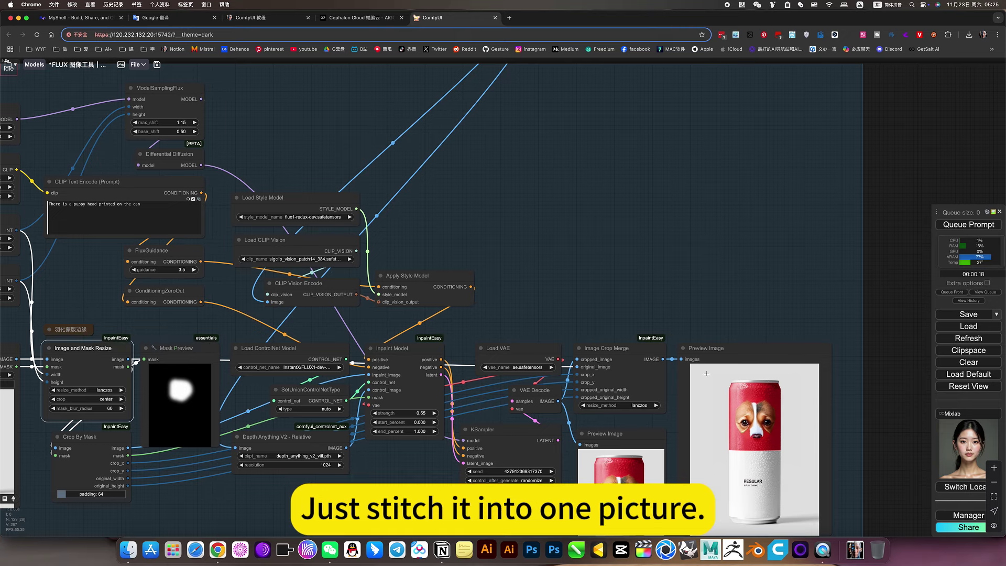
scroll(724, 306, up, 3)
drag(724, 305, 509, 340)
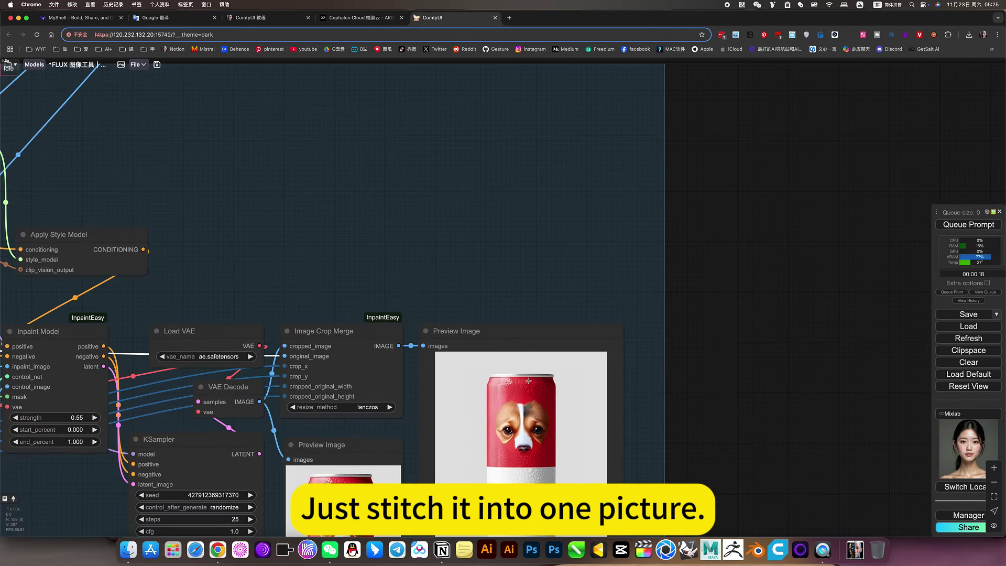
click(358, 444)
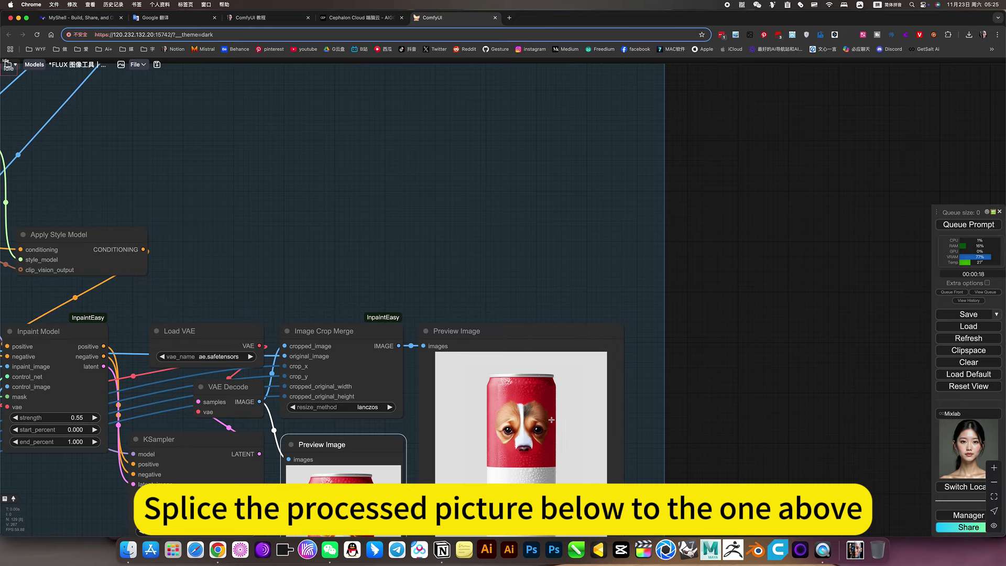
scroll(551, 420, down, 8)
scroll(550, 394, down, 4)
drag(534, 346, 590, 401)
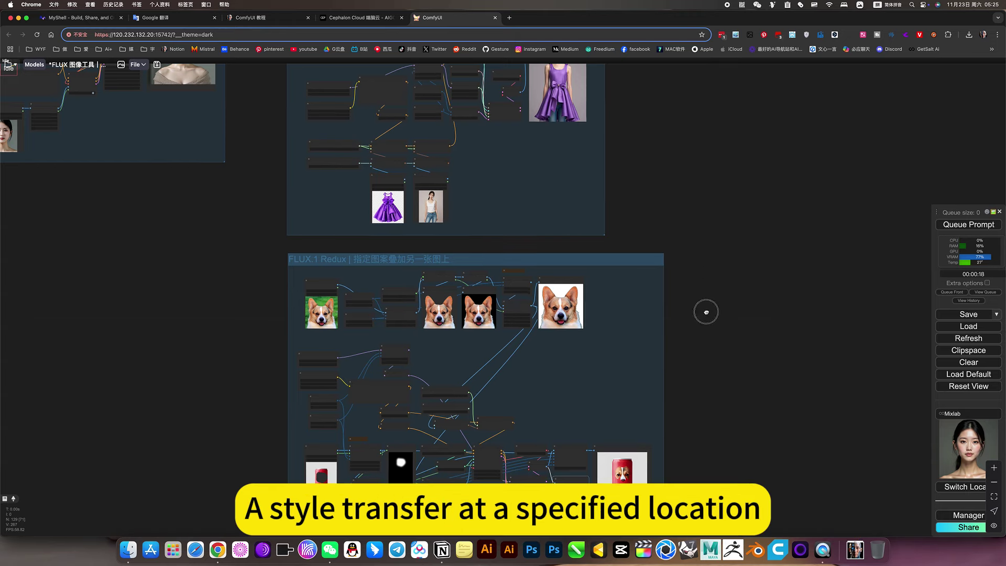
scroll(612, 361, down, 3)
scroll(629, 331, down, 3)
drag(637, 197, 674, 296)
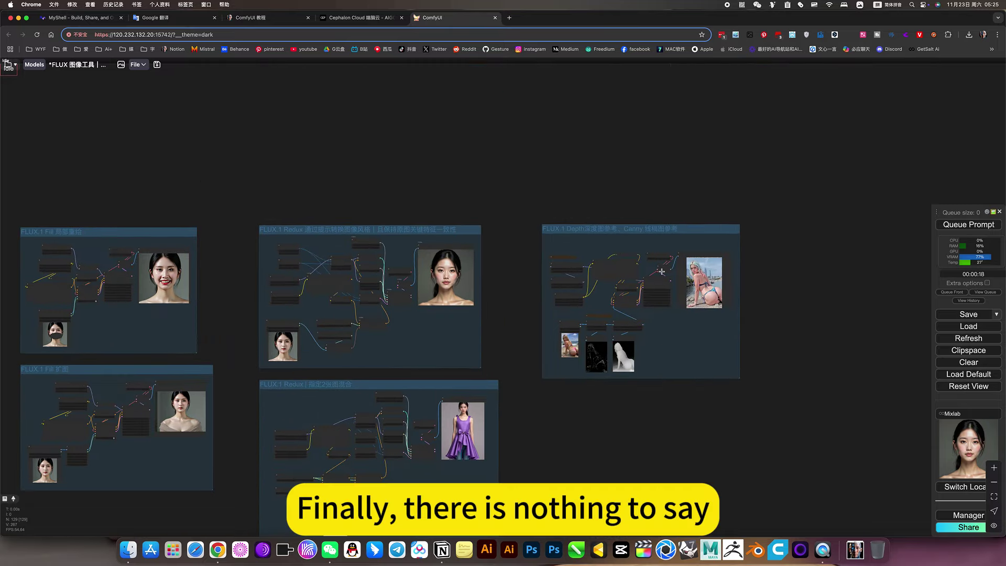
scroll(673, 296, up, 3)
scroll(629, 330, up, 3)
scroll(588, 367, up, 3)
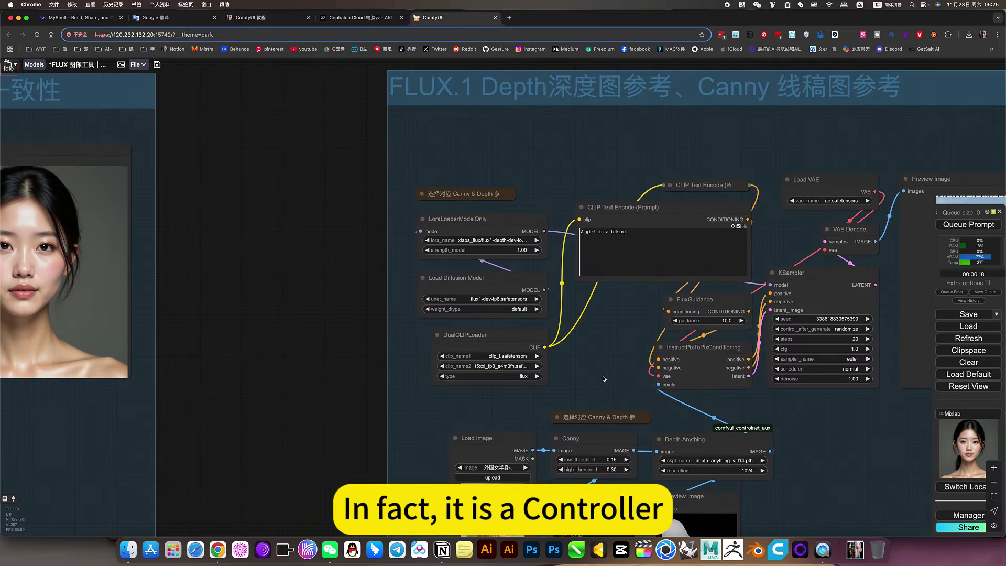
drag(587, 366, 522, 324)
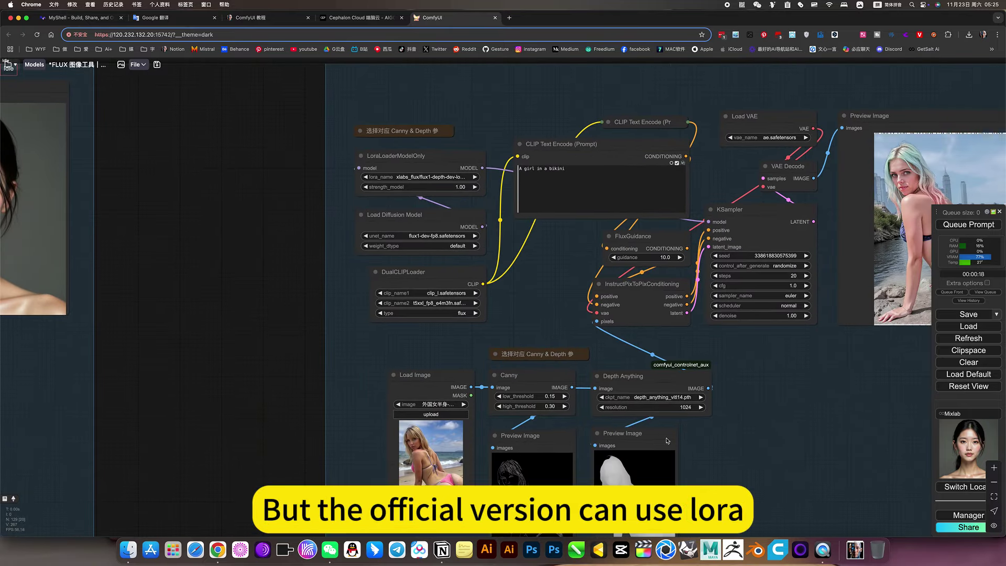
drag(781, 438, 769, 476)
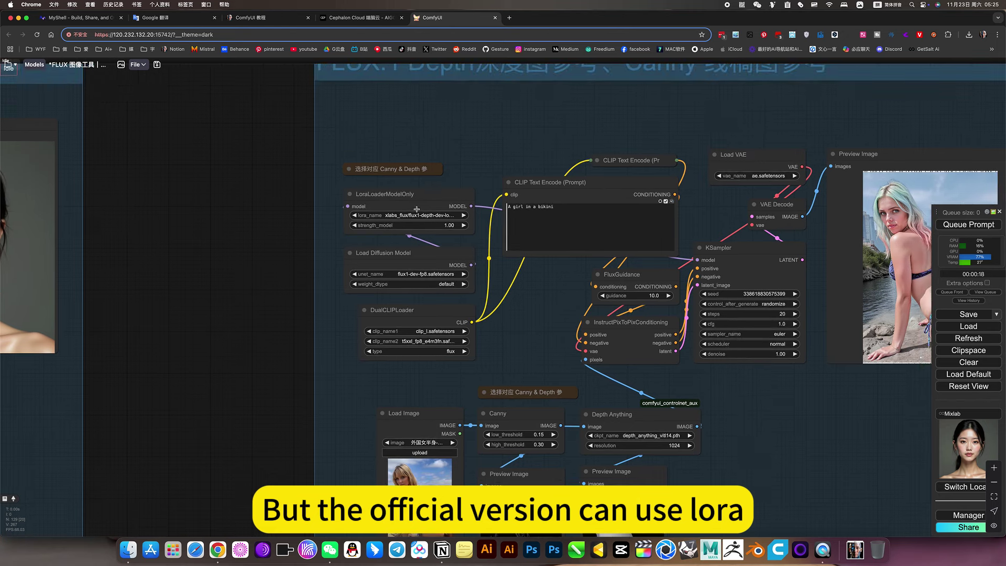
scroll(416, 209, up, 4)
scroll(416, 210, up, 4)
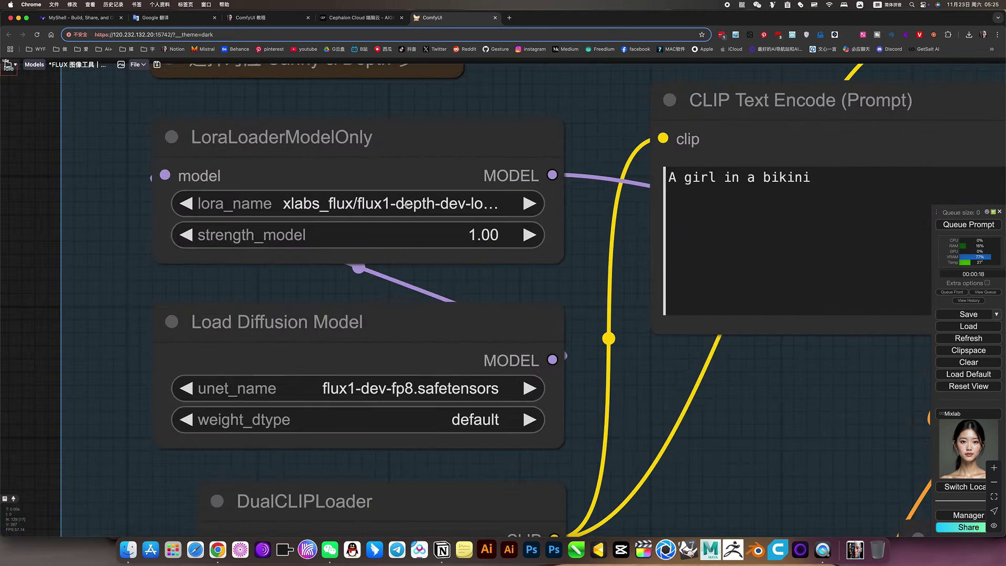
scroll(623, 373, down, 5)
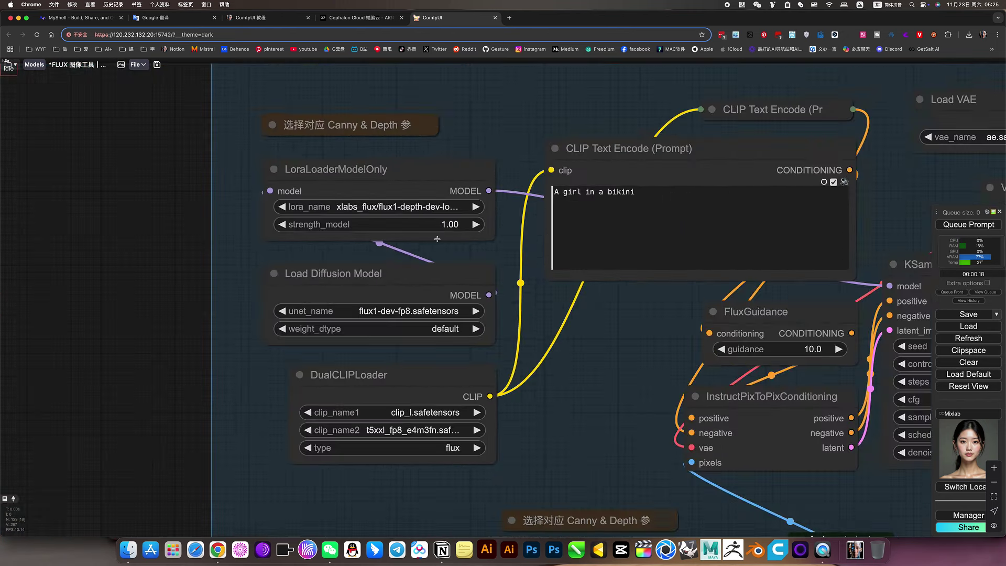
scroll(623, 373, down, 3)
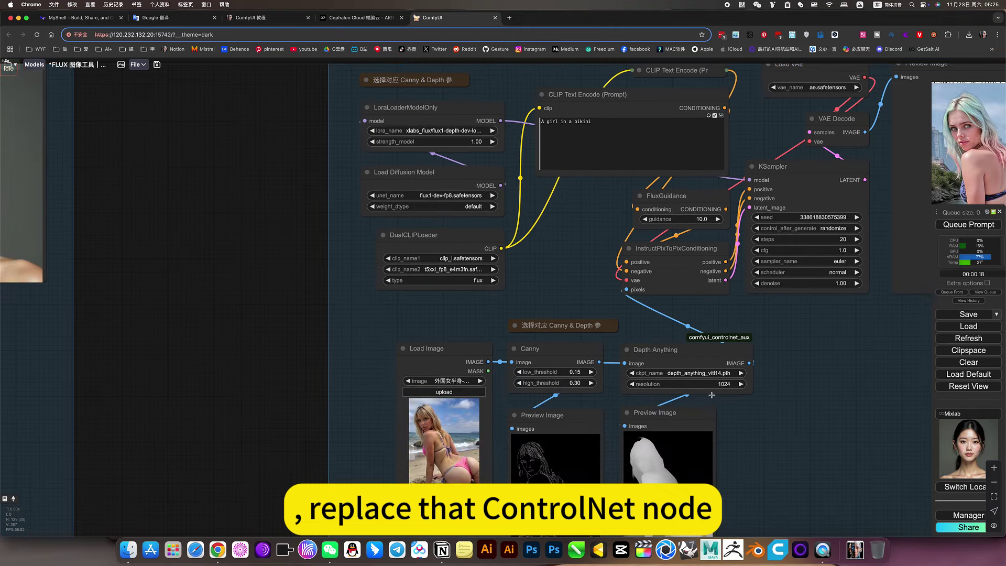
drag(763, 432, 763, 446)
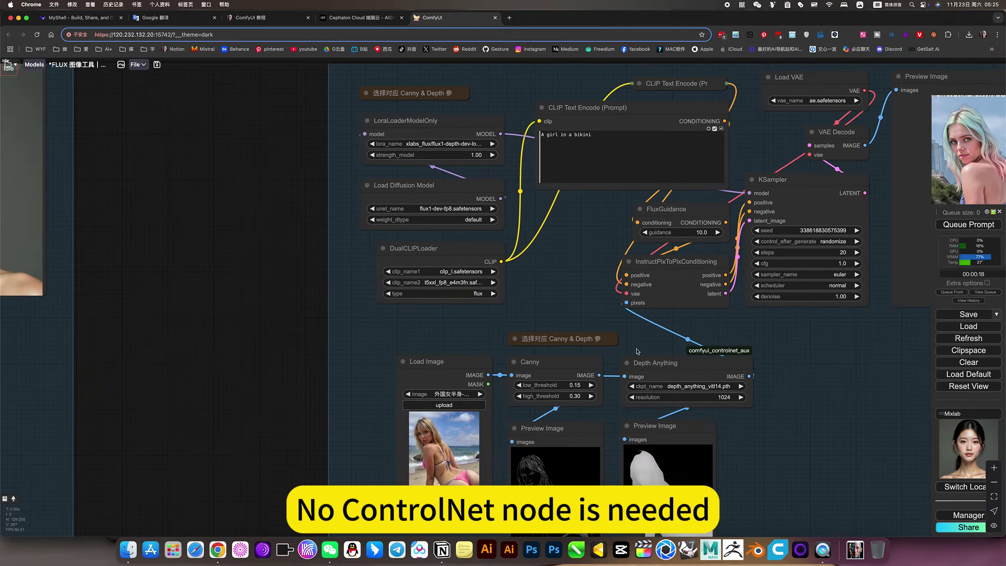
mouse_move(763, 411)
mouse_down()
mouse_move(762, 448)
mouse_move(724, 321)
mouse_up()
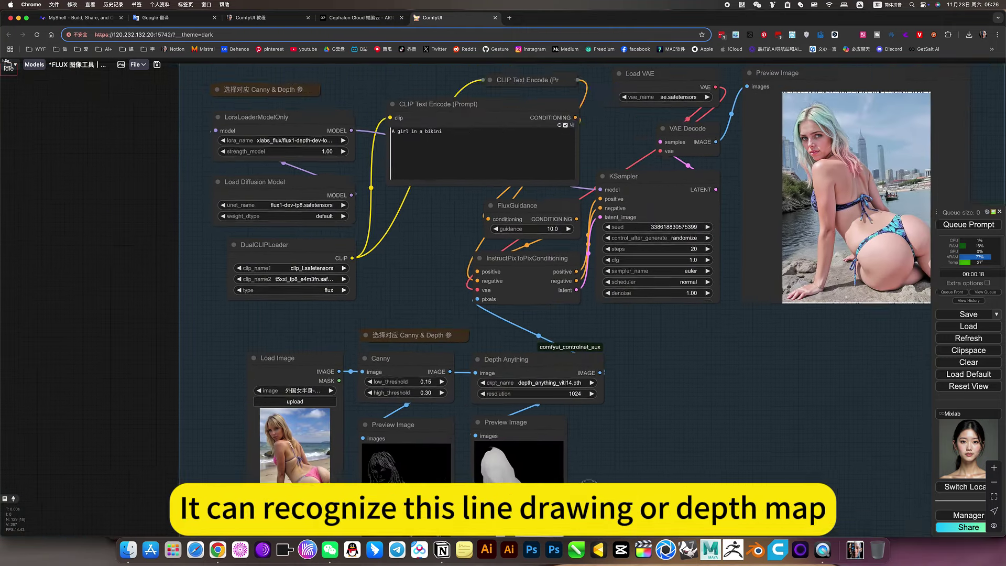
mouse_move(805, 376)
mouse_down()
mouse_move(688, 441)
mouse_move(704, 477)
mouse_up()
scroll(450, 344, down, 3)
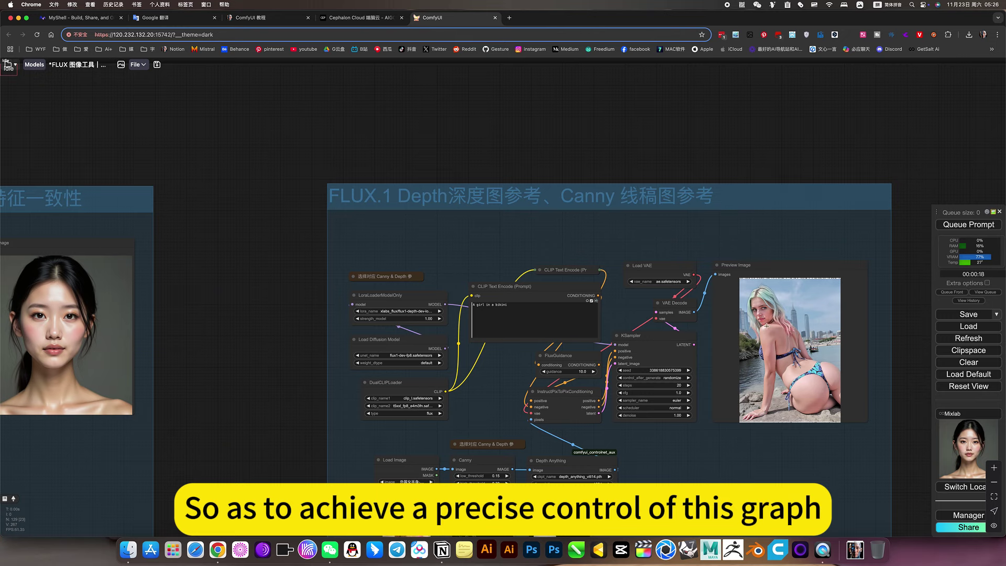
scroll(753, 477, down, 3)
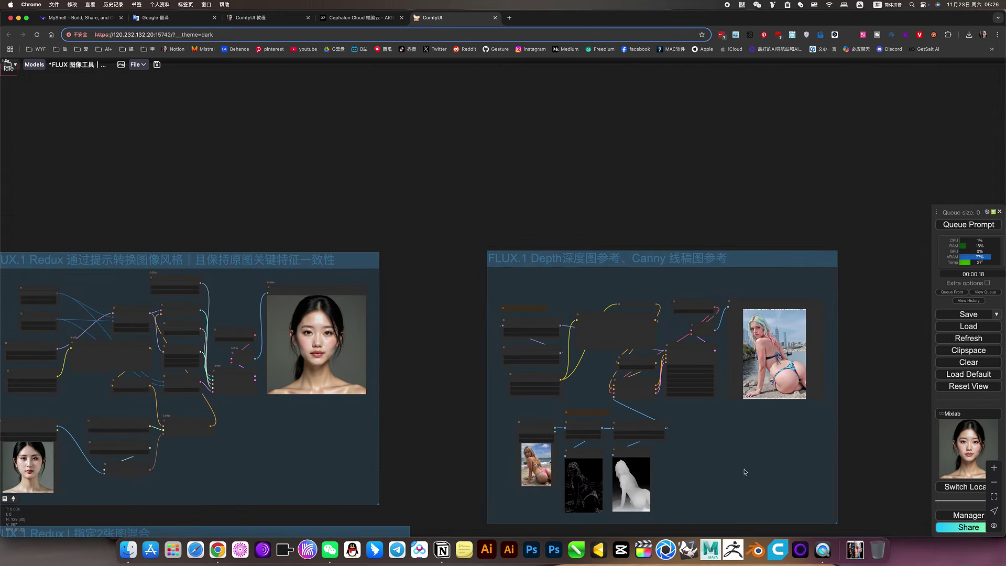